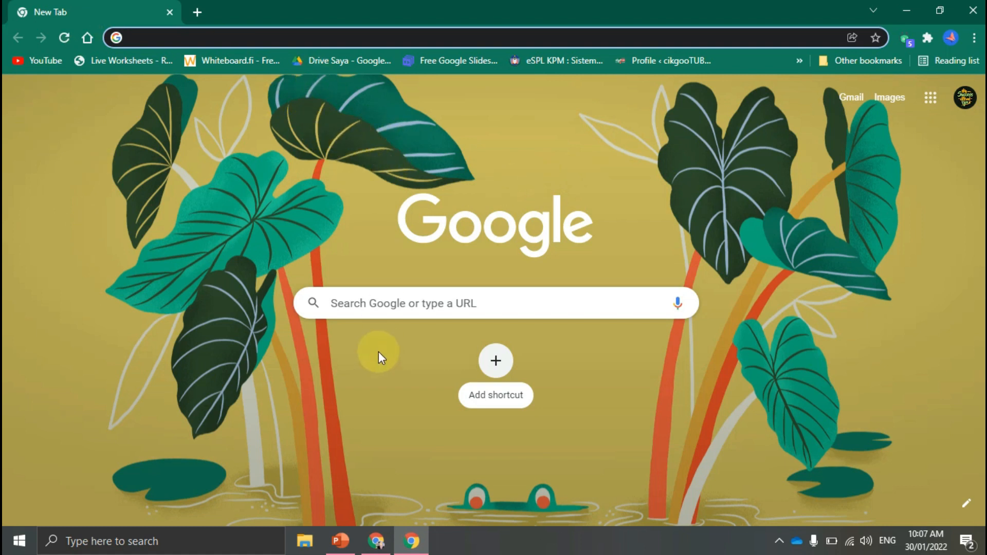
Search Google for "clipart".
{"action": "left_click", "coordinate": [385, 304]}
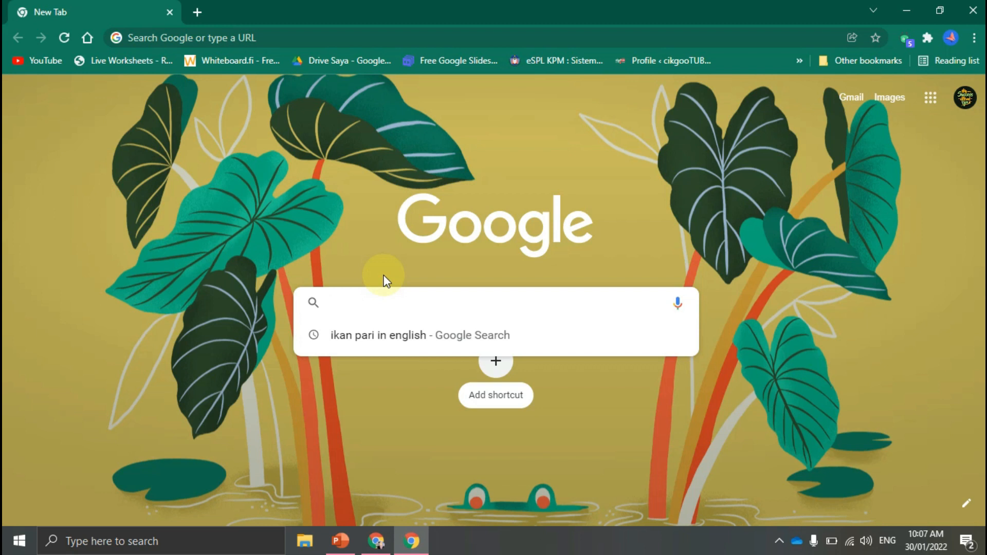
{"action": "type", "text": "clipart"}
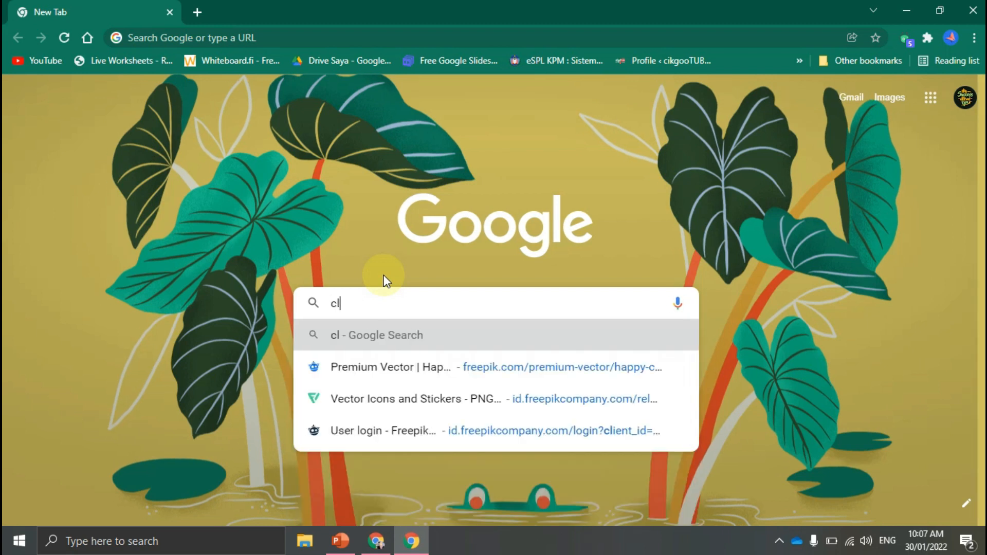
{"action": "key", "text": "Return"}
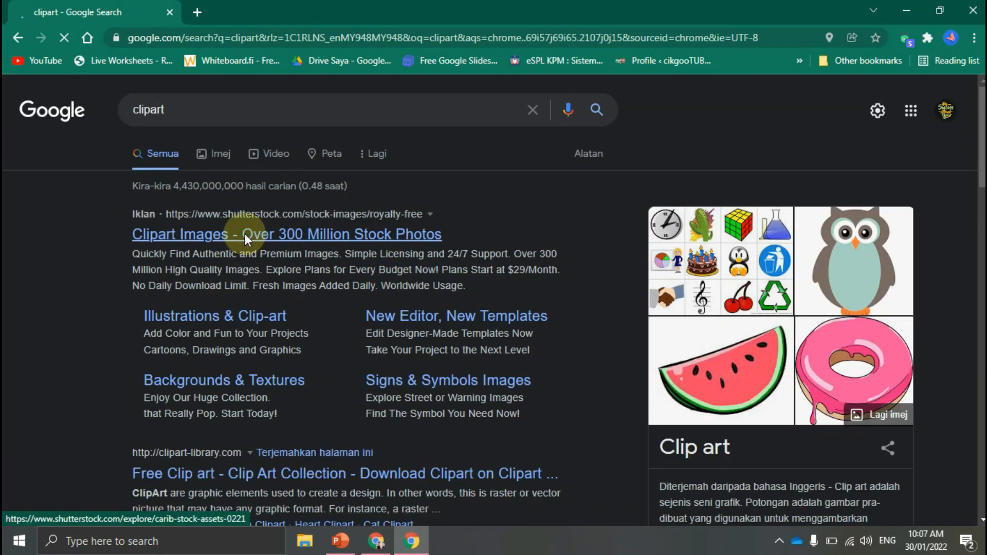
Open the sponsored Shutterstock "Clipart Images" result and look over its landing page and image search field.
{"action": "left_click", "coordinate": [246, 237]}
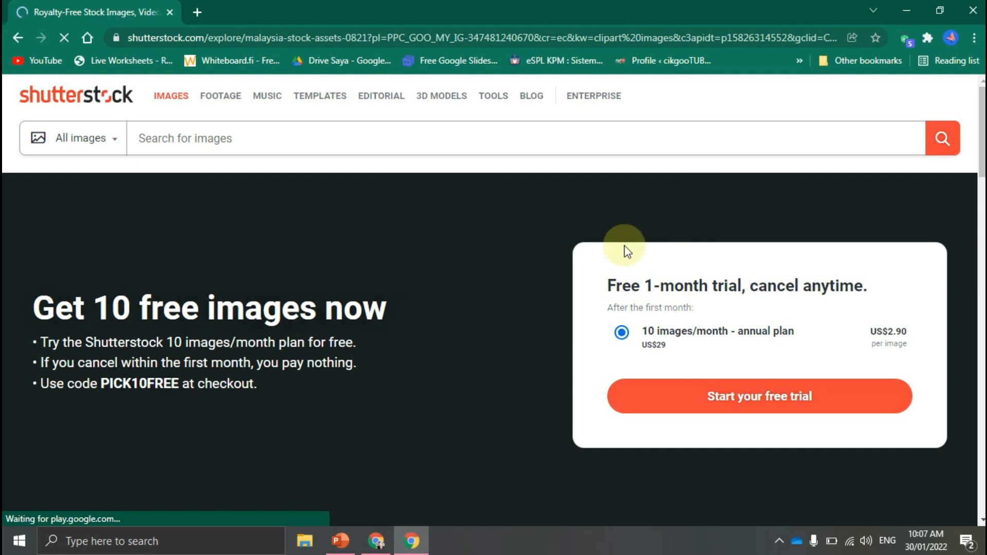
{"action": "scroll", "coordinate": [464, 319], "scroll_direction": "down", "scroll_amount": 10}
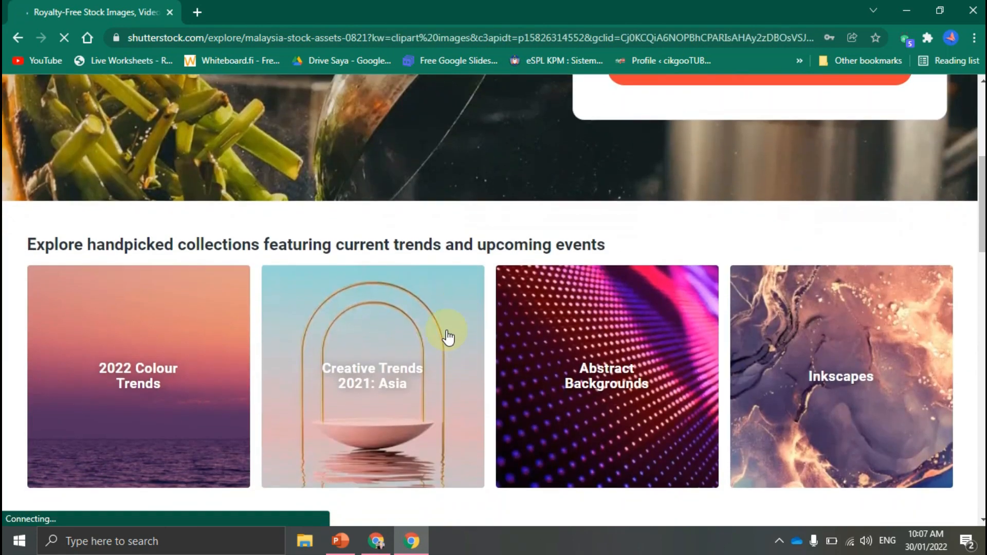
{"action": "scroll", "coordinate": [410, 331], "scroll_direction": "down", "scroll_amount": 12}
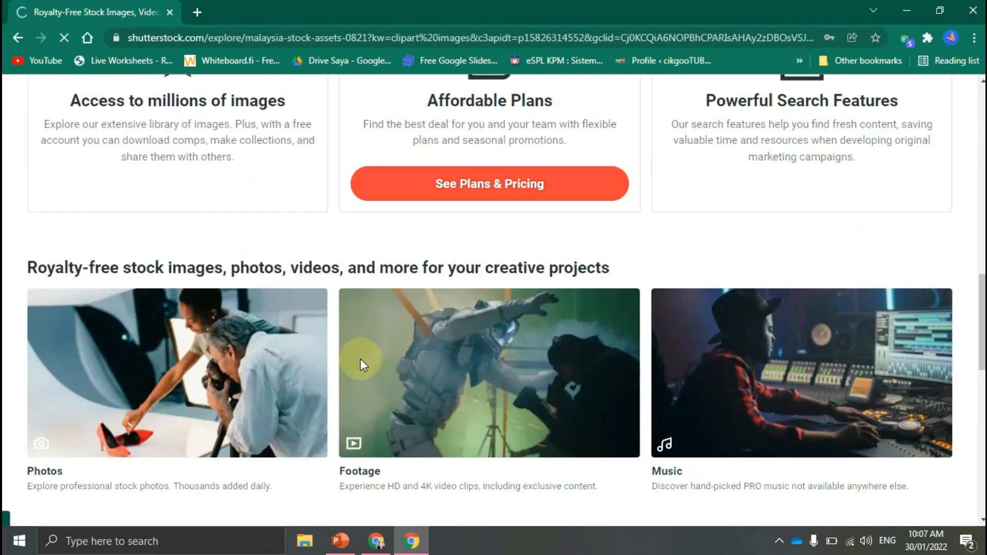
{"action": "scroll", "coordinate": [343, 358], "scroll_direction": "up", "scroll_amount": 20}
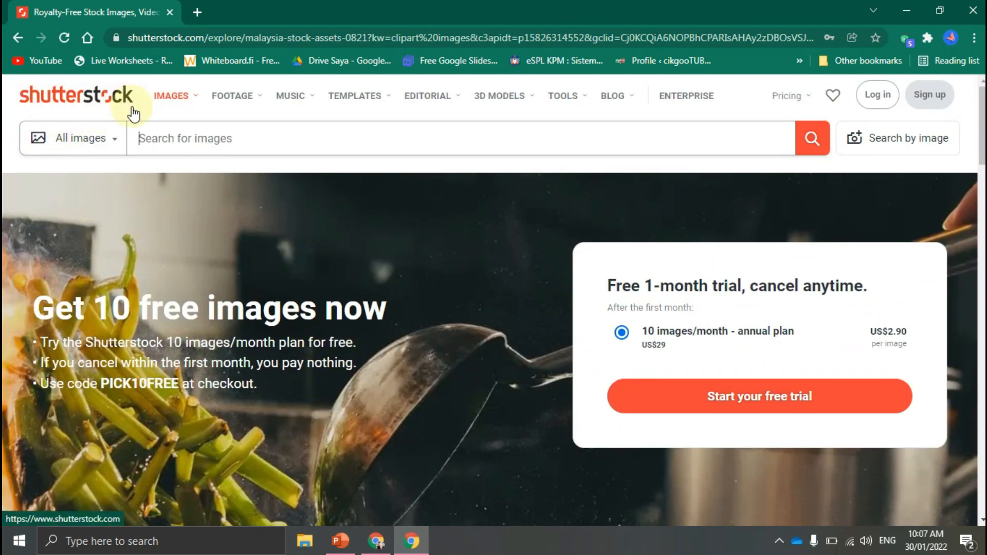
{"action": "left_click", "coordinate": [401, 137]}
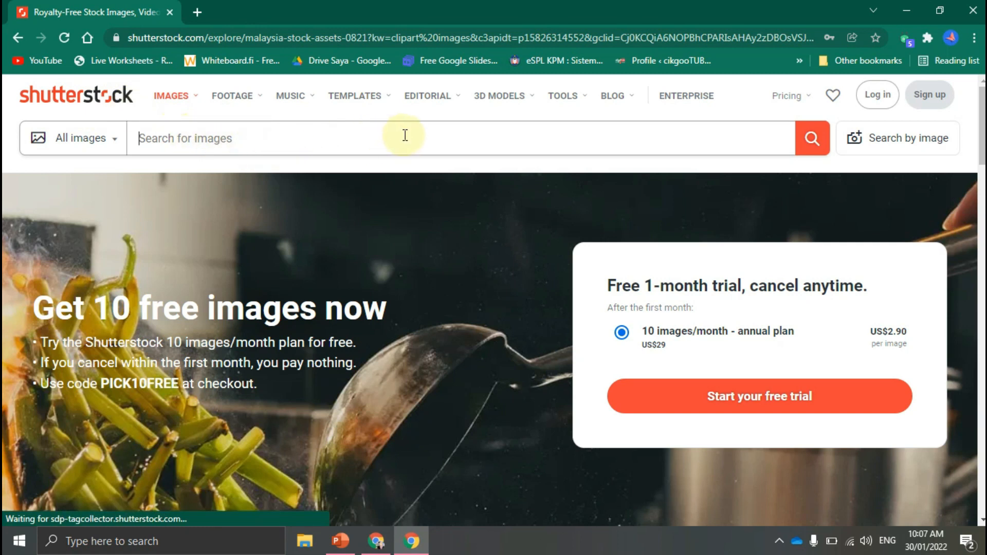
{"action": "scroll", "coordinate": [296, 312], "scroll_direction": "down", "scroll_amount": 1}
{"action": "scroll", "coordinate": [296, 313], "scroll_direction": "up", "scroll_amount": 1}
Search Google for "free clipart" in a new browser tab.
{"action": "left_click", "coordinate": [198, 11]}
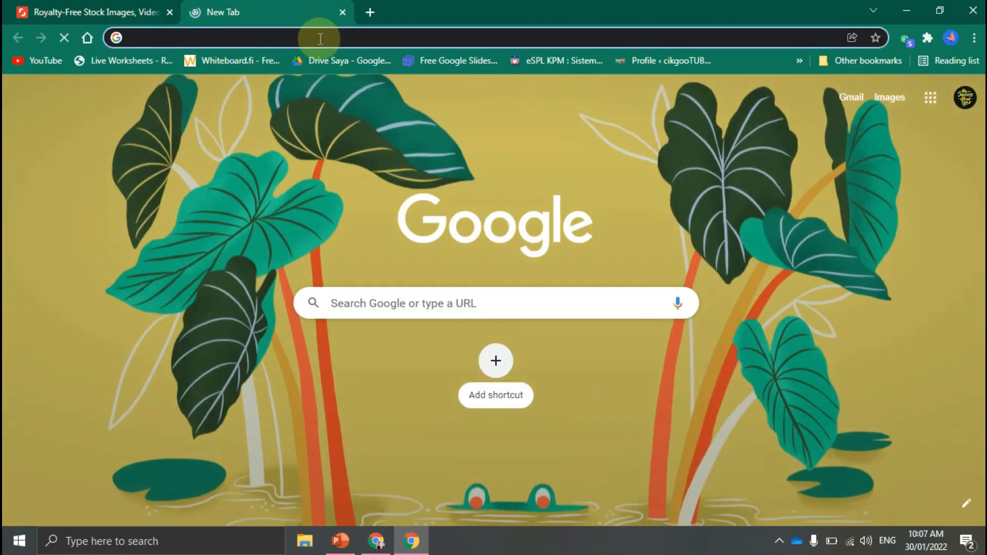
{"action": "left_click", "coordinate": [371, 302]}
{"action": "type", "text": "free"}
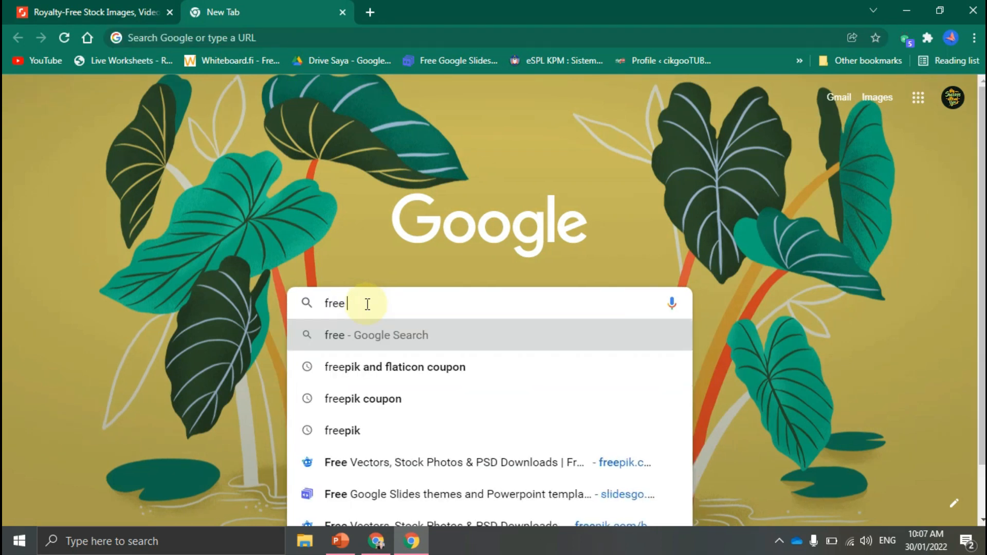
{"action": "type", "text": " clipart"}
{"action": "key", "text": "Return"}
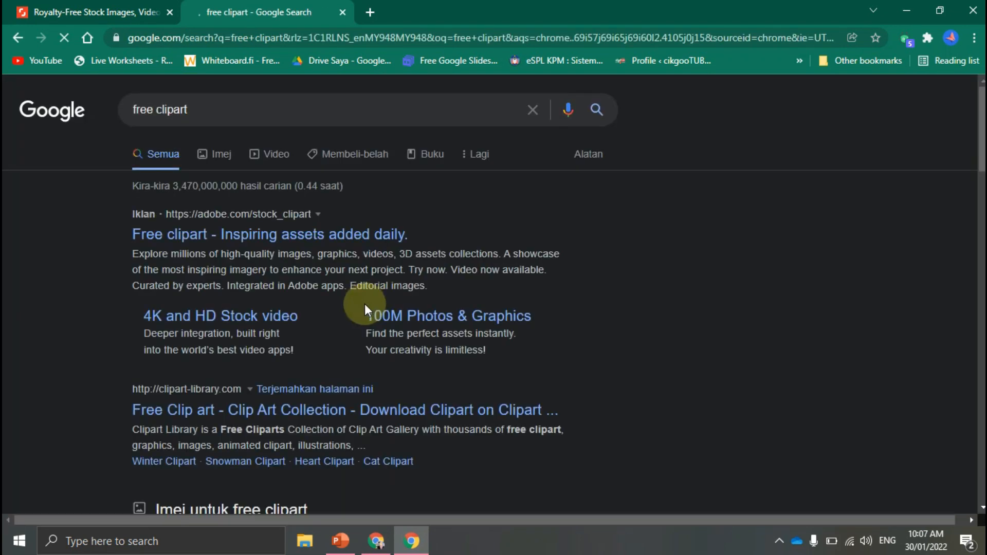
Open the sponsored Adobe Stock "Free clipart" result and look over its home page.
{"action": "left_click", "coordinate": [246, 235]}
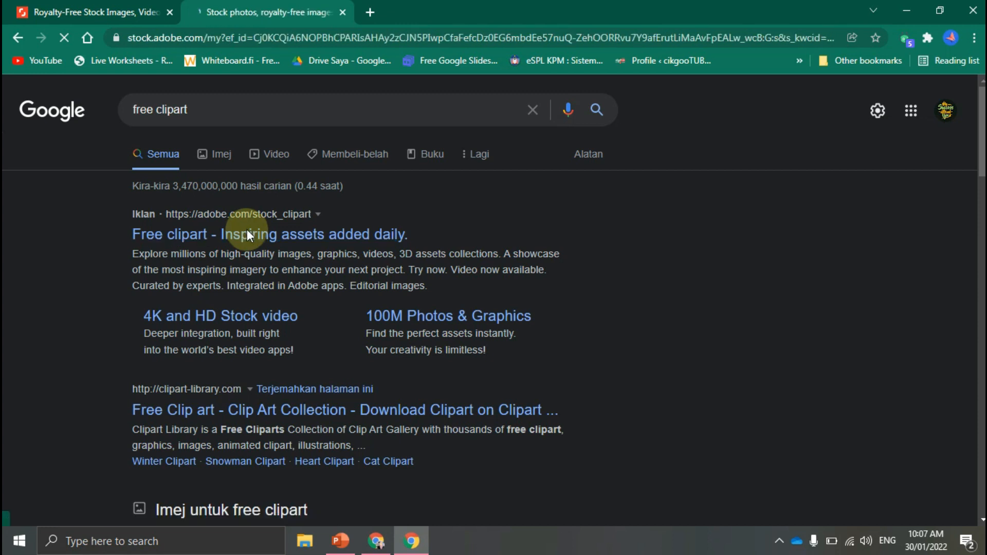
{"action": "scroll", "coordinate": [567, 238], "scroll_direction": "down", "scroll_amount": 8}
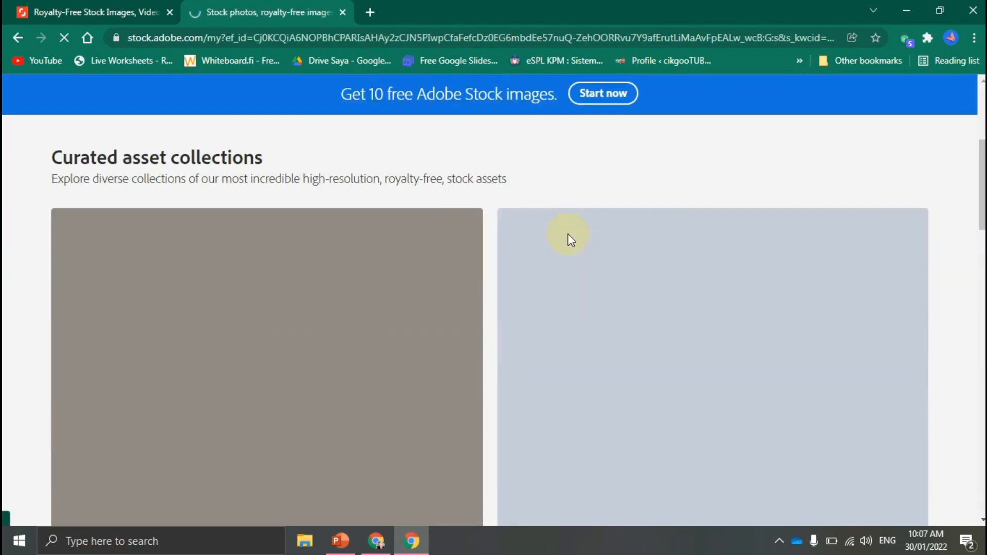
{"action": "scroll", "coordinate": [562, 250], "scroll_direction": "up", "scroll_amount": 8}
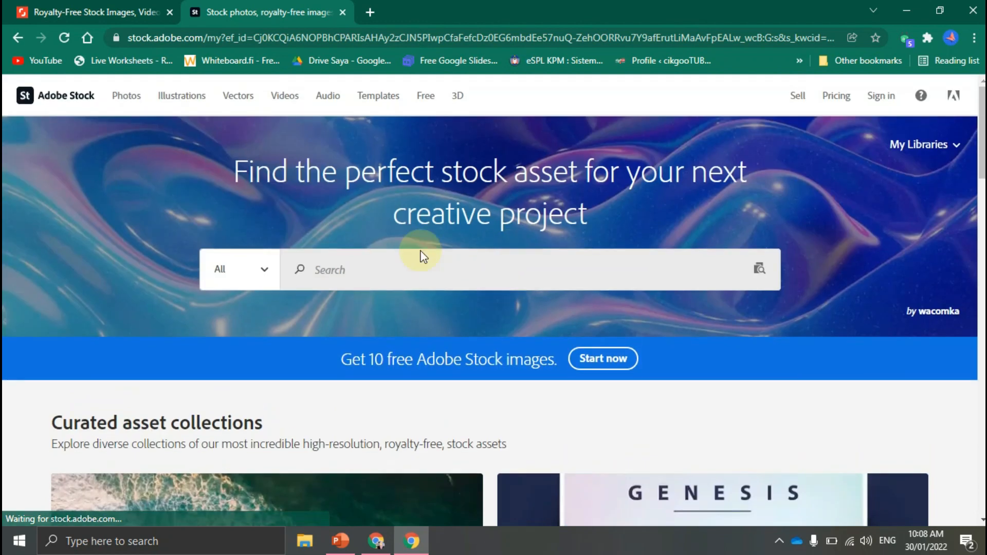
{"action": "left_click", "coordinate": [332, 267]}
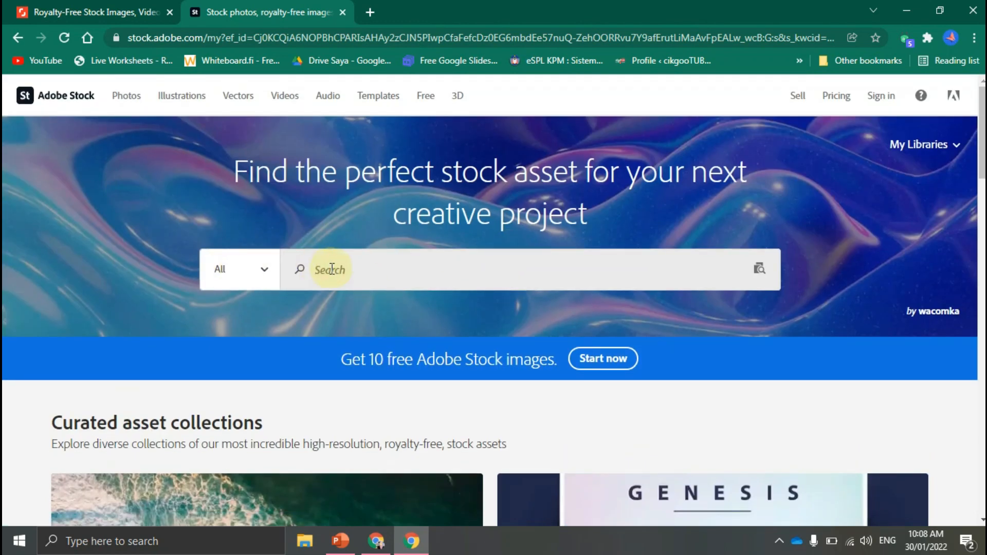
{"action": "left_click", "coordinate": [263, 268]}
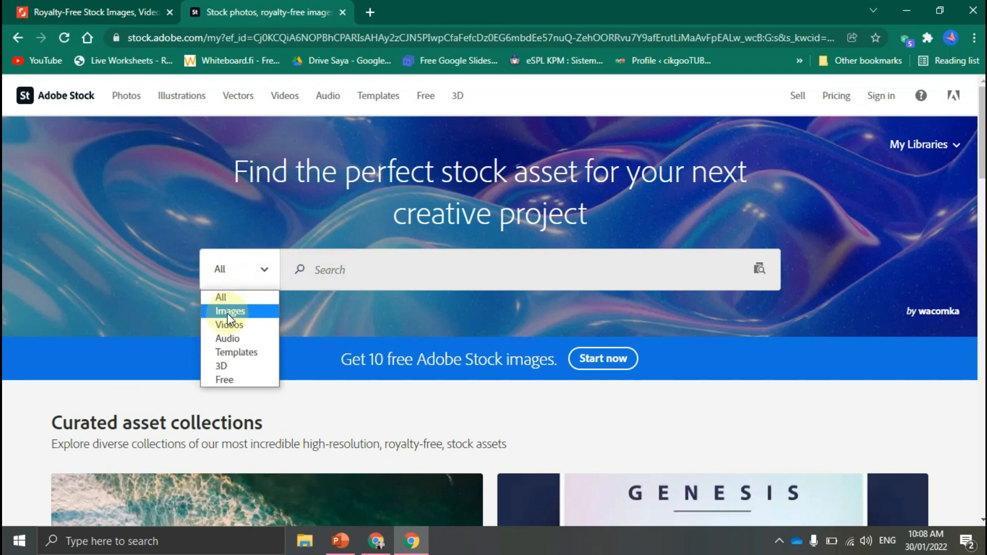
{"action": "left_click", "coordinate": [230, 312]}
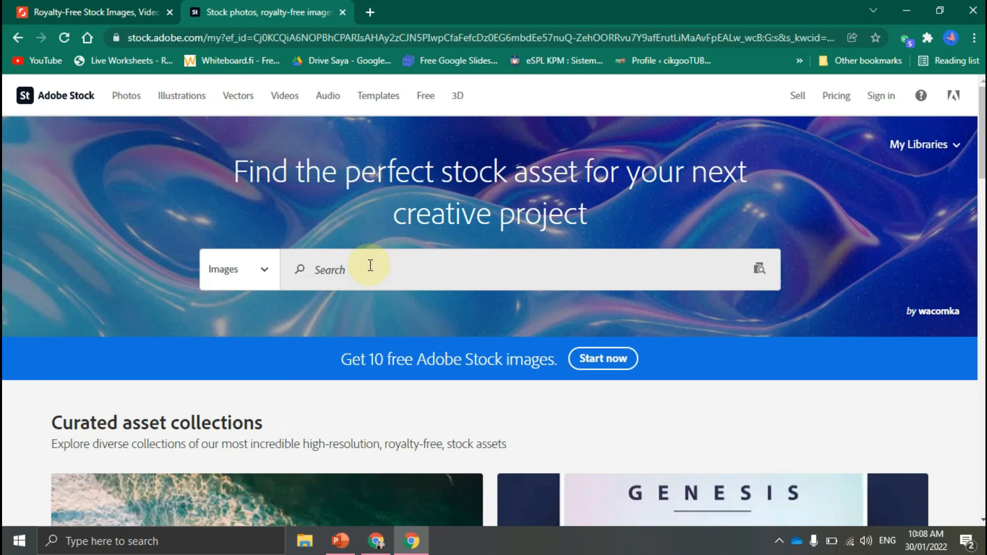
Limit the Adobe Stock search to Free assets and search for "tomato".
{"action": "left_click", "coordinate": [260, 273]}
{"action": "left_click", "coordinate": [215, 381]}
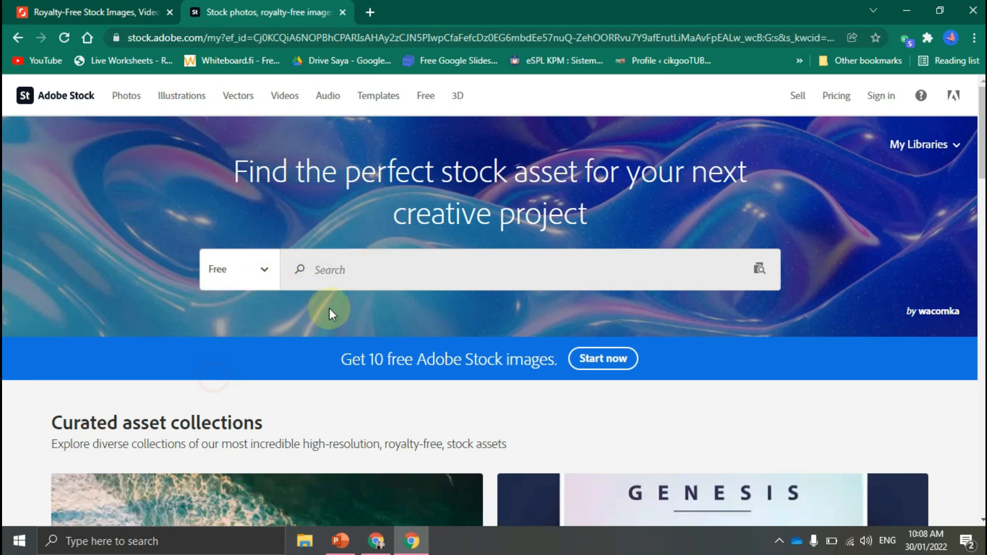
{"action": "left_click", "coordinate": [368, 273]}
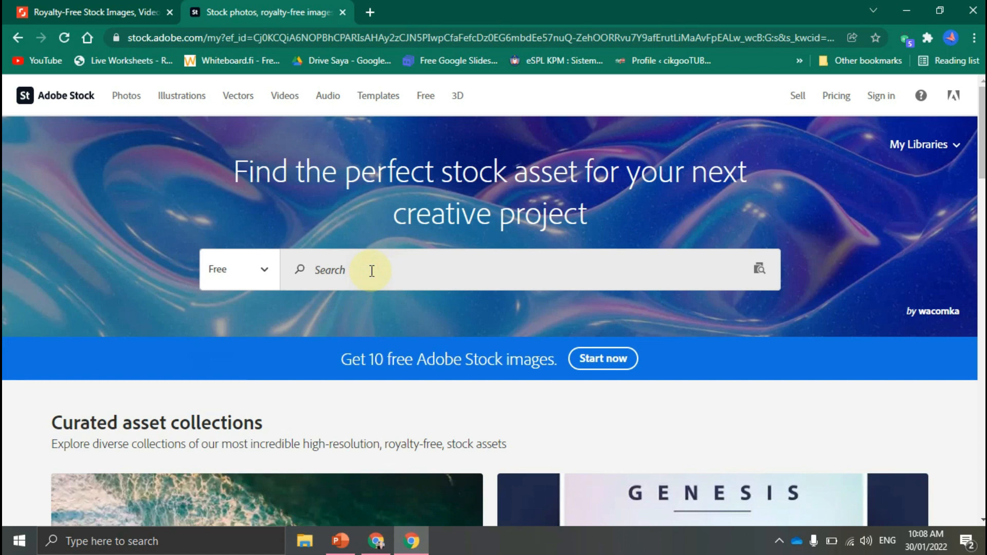
{"action": "type", "text": "to"}
{"action": "key", "text": "Return"}
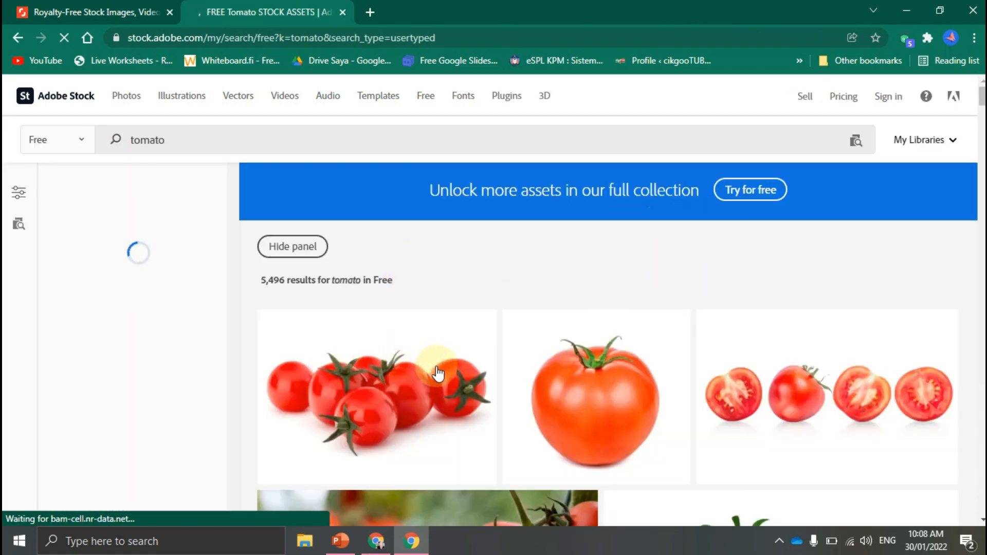
Browse the free tomato images in the search results for a suitable picture.
{"action": "scroll", "coordinate": [419, 368], "scroll_direction": "down", "scroll_amount": 8}
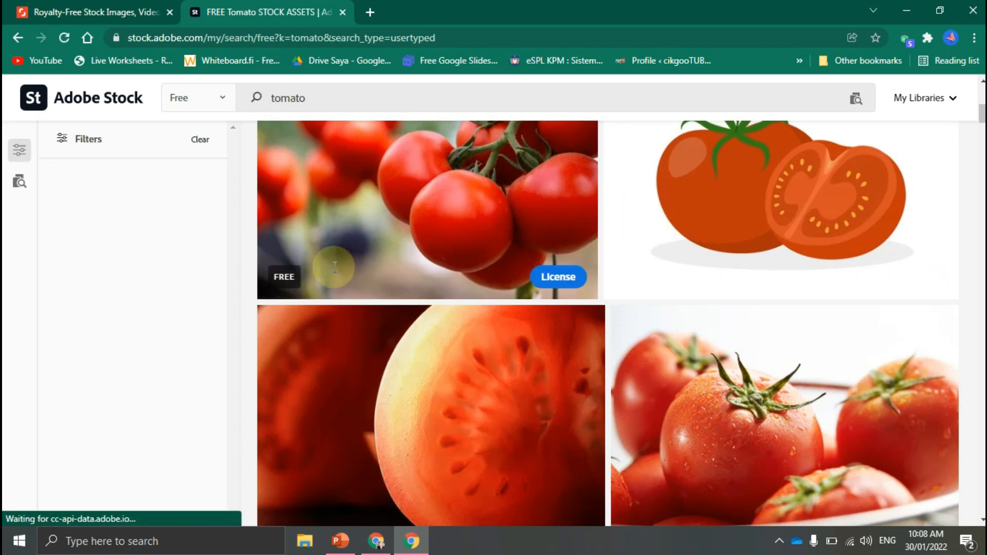
{"action": "scroll", "coordinate": [535, 273], "scroll_direction": "down", "scroll_amount": 6}
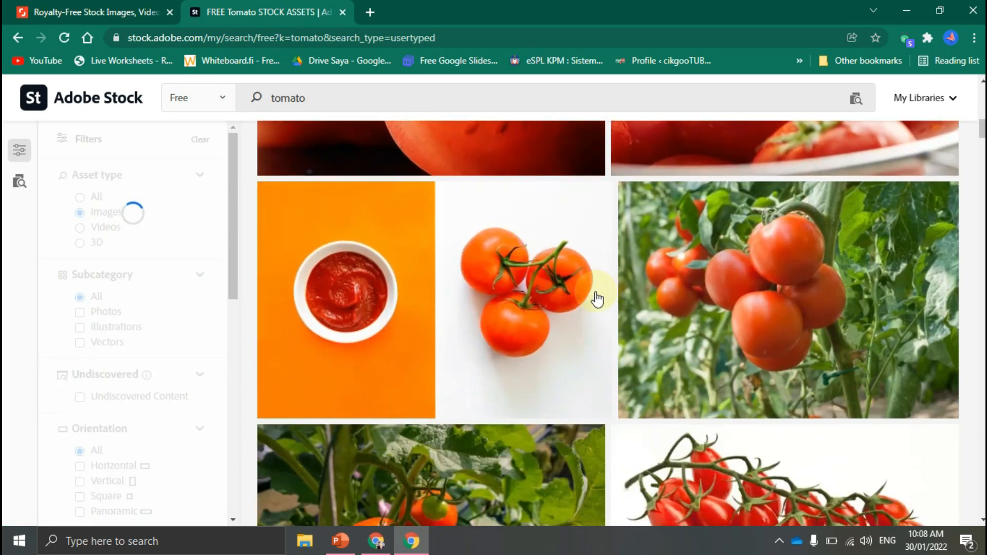
{"action": "scroll", "coordinate": [600, 298], "scroll_direction": "down", "scroll_amount": 5}
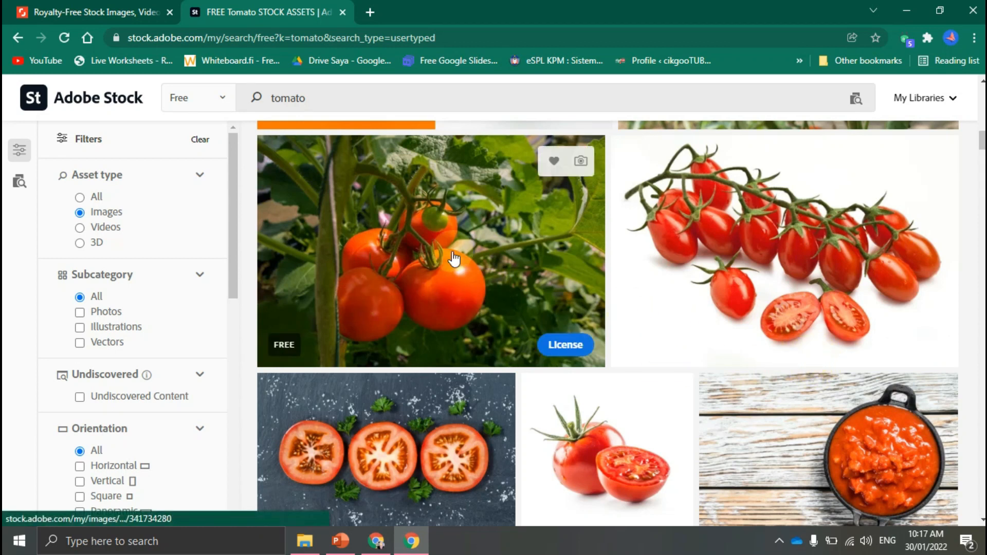
{"action": "scroll", "coordinate": [493, 362], "scroll_direction": "down", "scroll_amount": 4}
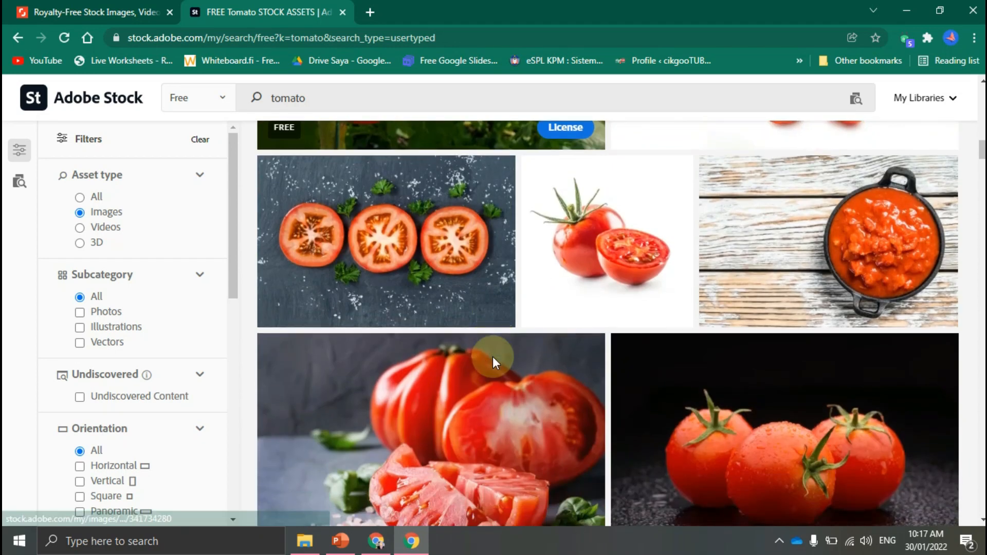
{"action": "scroll", "coordinate": [492, 362], "scroll_direction": "down", "scroll_amount": 13}
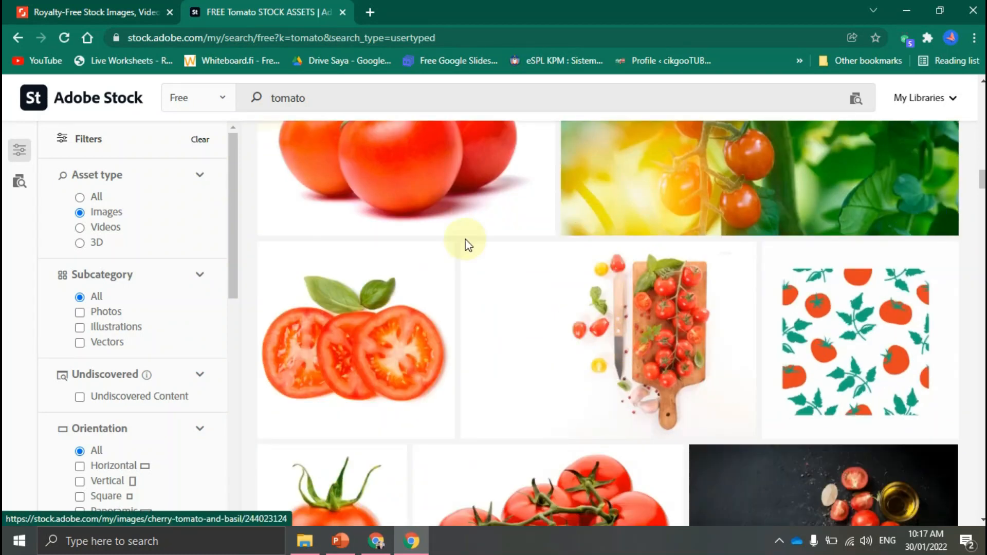
{"action": "scroll", "coordinate": [507, 238], "scroll_direction": "up", "scroll_amount": 5}
{"action": "scroll", "coordinate": [582, 292], "scroll_direction": "up", "scroll_amount": 8}
{"action": "scroll", "coordinate": [572, 277], "scroll_direction": "down", "scroll_amount": 5}
{"action": "scroll", "coordinate": [535, 275], "scroll_direction": "down", "scroll_amount": 5}
{"action": "scroll", "coordinate": [536, 281], "scroll_direction": "up", "scroll_amount": 4}
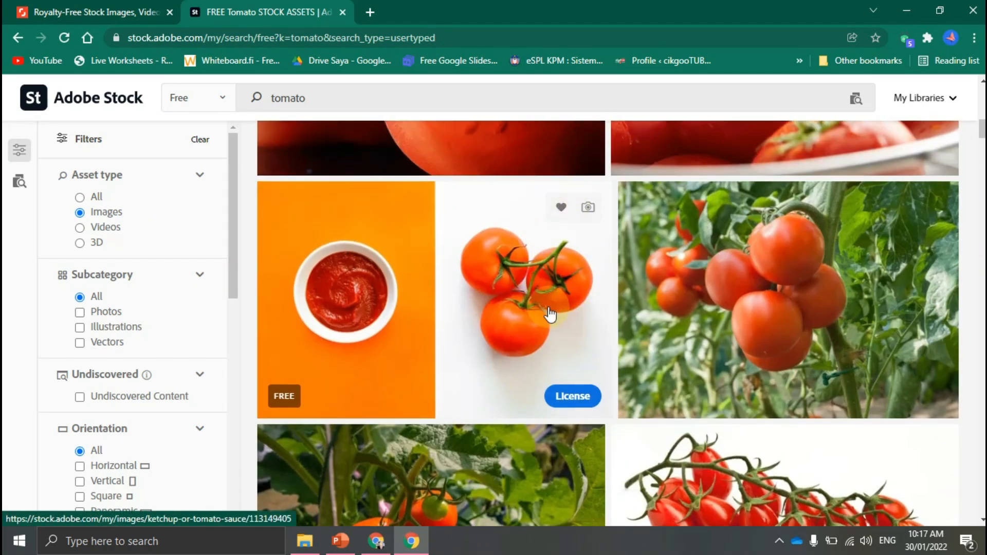
Open the detail preview of the image showing a bowl of ketchup beside three tomatoes.
{"action": "left_click", "coordinate": [546, 271]}
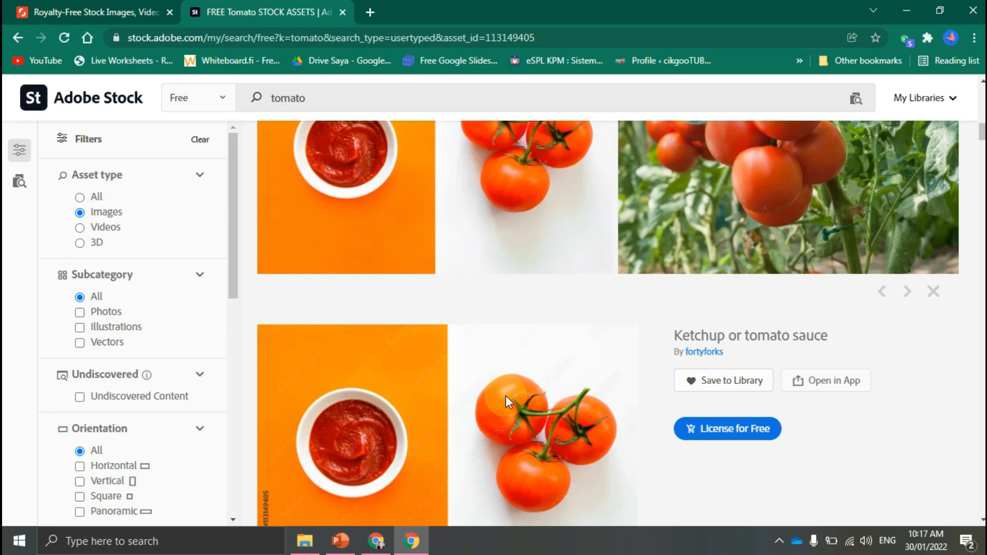
{"action": "scroll", "coordinate": [428, 372], "scroll_direction": "down", "scroll_amount": 5}
{"action": "right_click", "coordinate": [410, 205]}
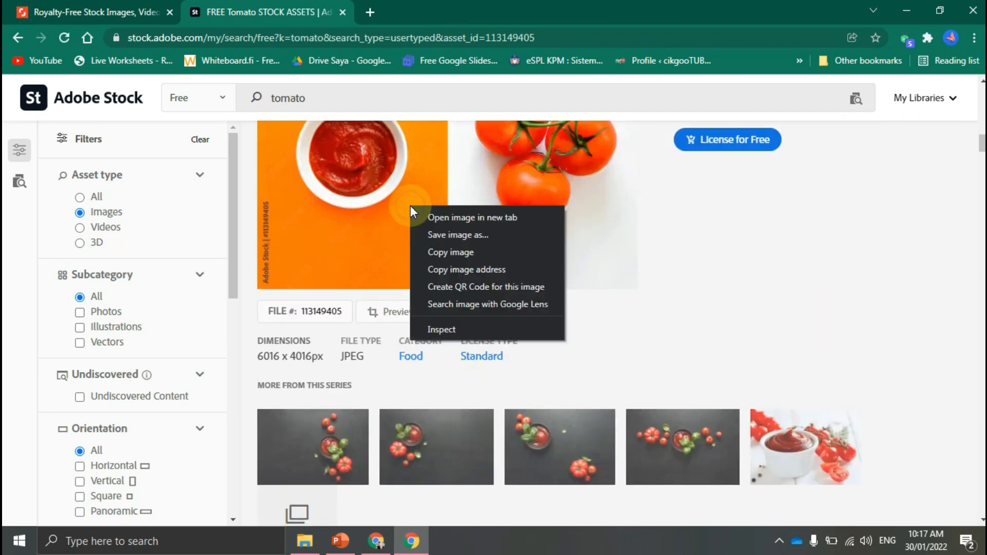
{"action": "left_click", "coordinate": [560, 167]}
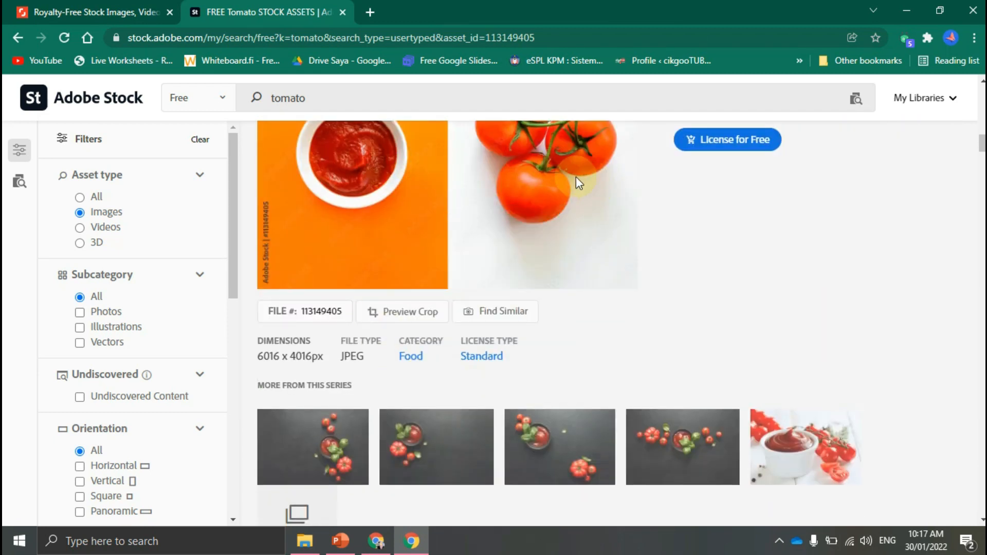
Save the previewed ketchup and tomatoes image to the Downloads folder as a JPEG named "tomato".
{"action": "right_click", "coordinate": [560, 171]}
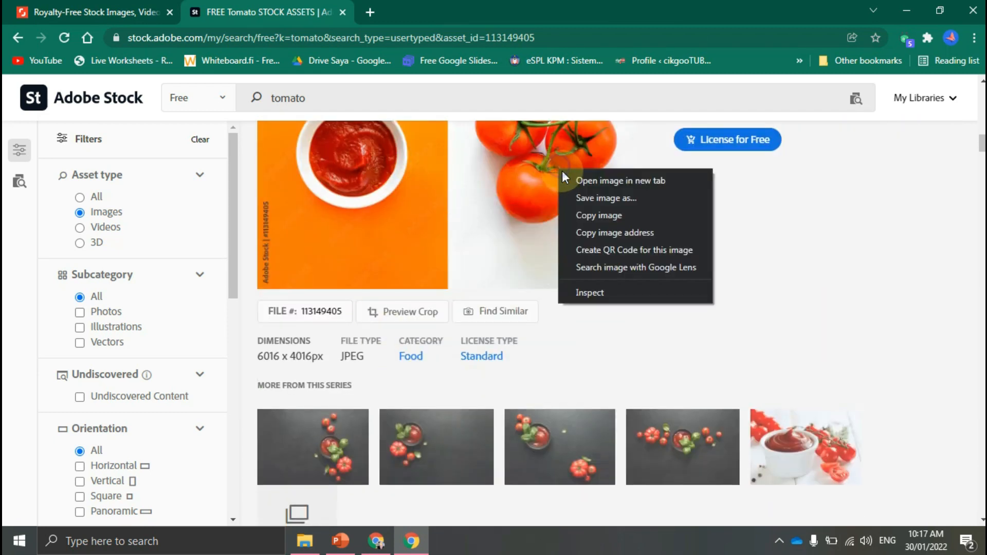
{"action": "left_click", "coordinate": [596, 198]}
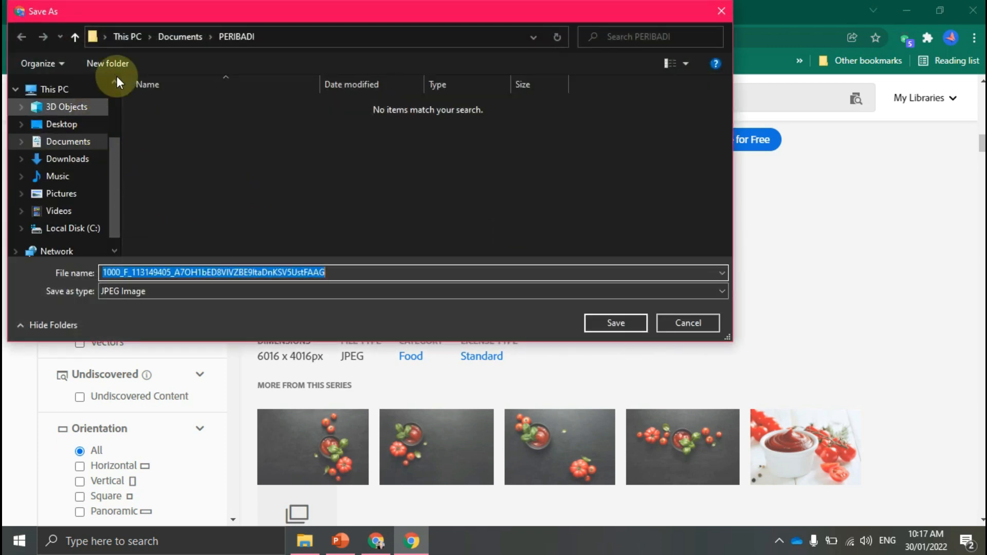
{"action": "left_click", "coordinate": [74, 159]}
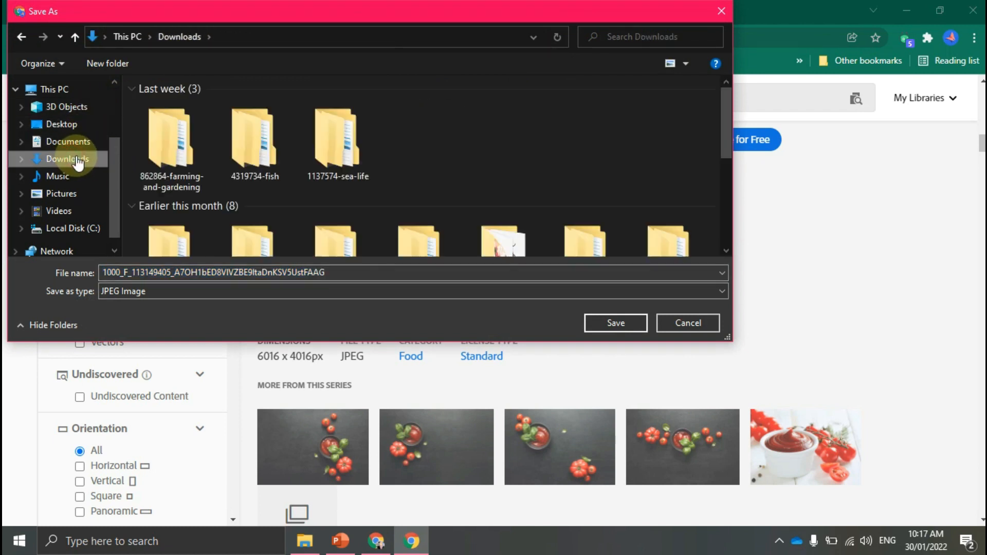
{"action": "double_click", "coordinate": [354, 269]}
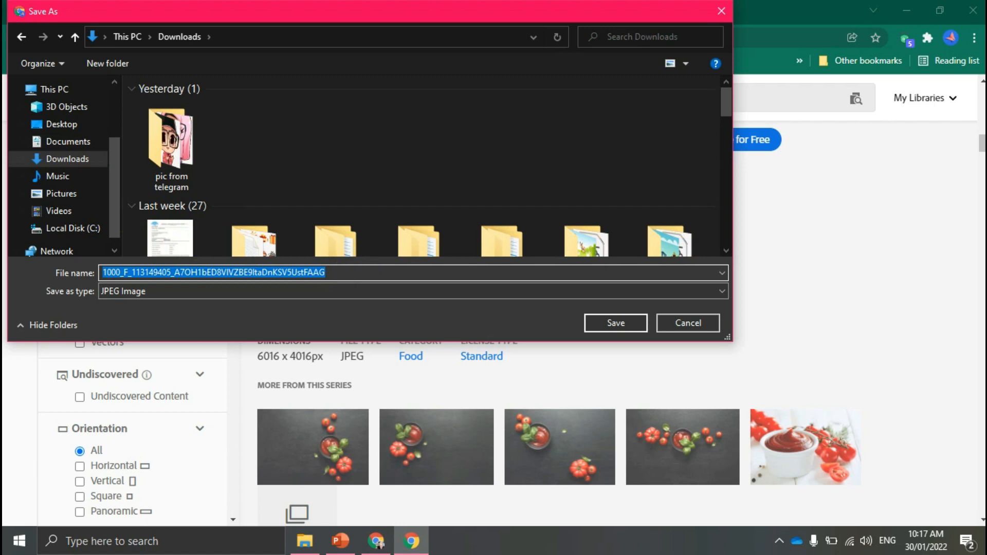
{"action": "type", "text": "tomato"}
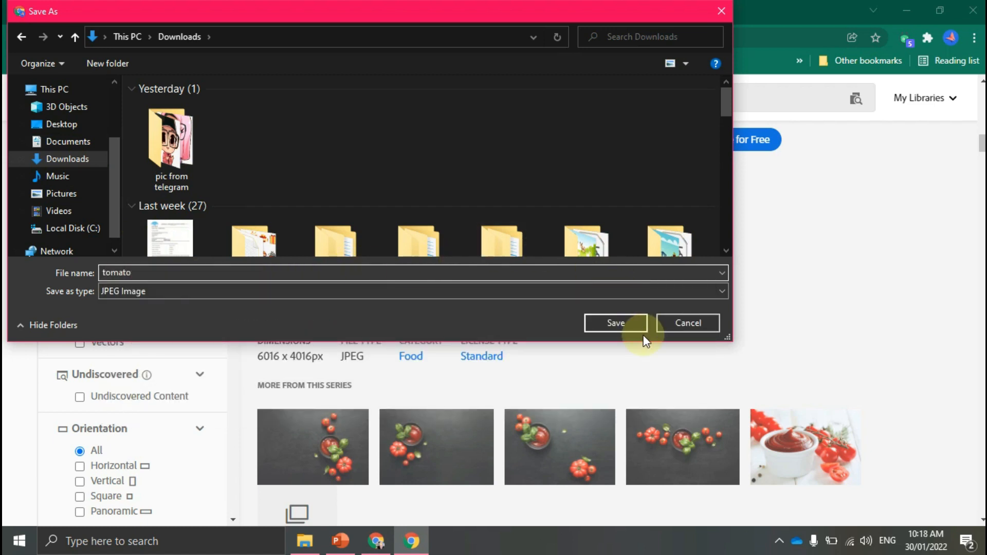
{"action": "left_click", "coordinate": [623, 320]}
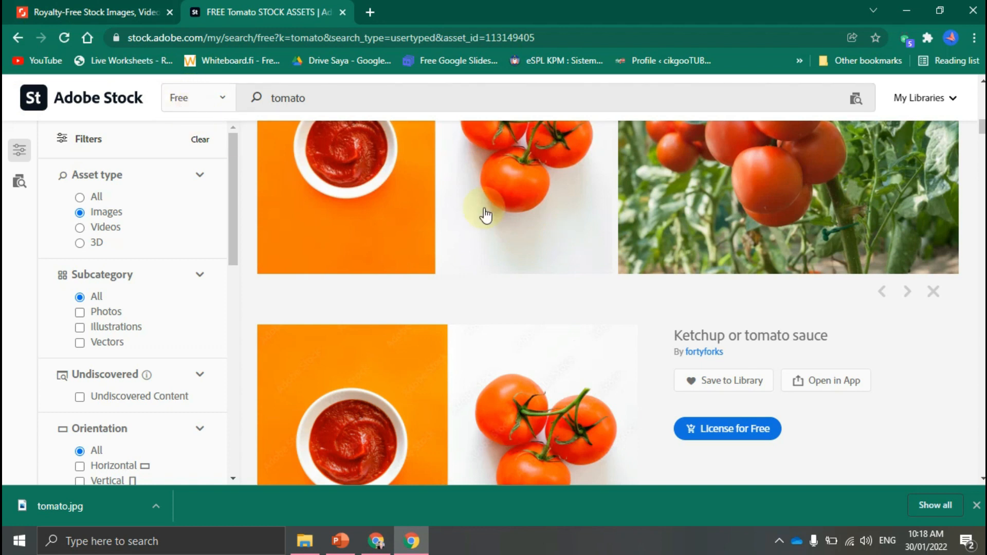
Open the Canva website, canva.com, in a new browser tab.
{"action": "left_click", "coordinate": [371, 12]}
{"action": "left_click", "coordinate": [394, 35]}
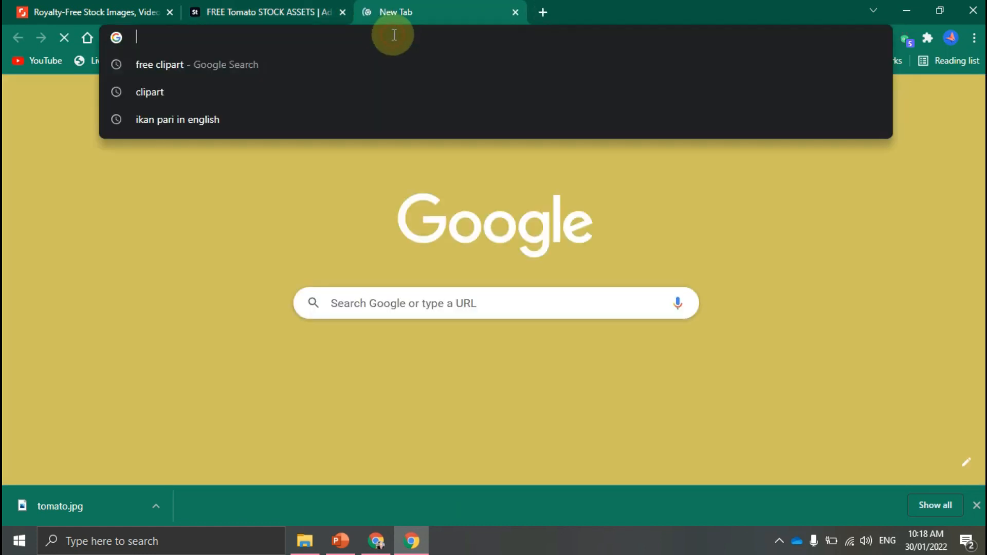
{"action": "type", "text": "canva"}
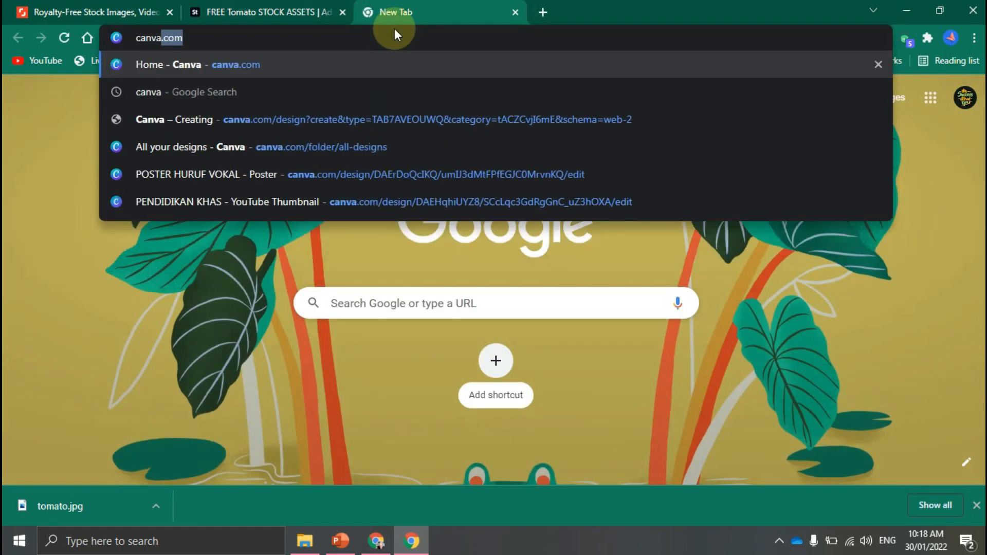
{"action": "type", "text": ".com"}
{"action": "key", "text": "Return"}
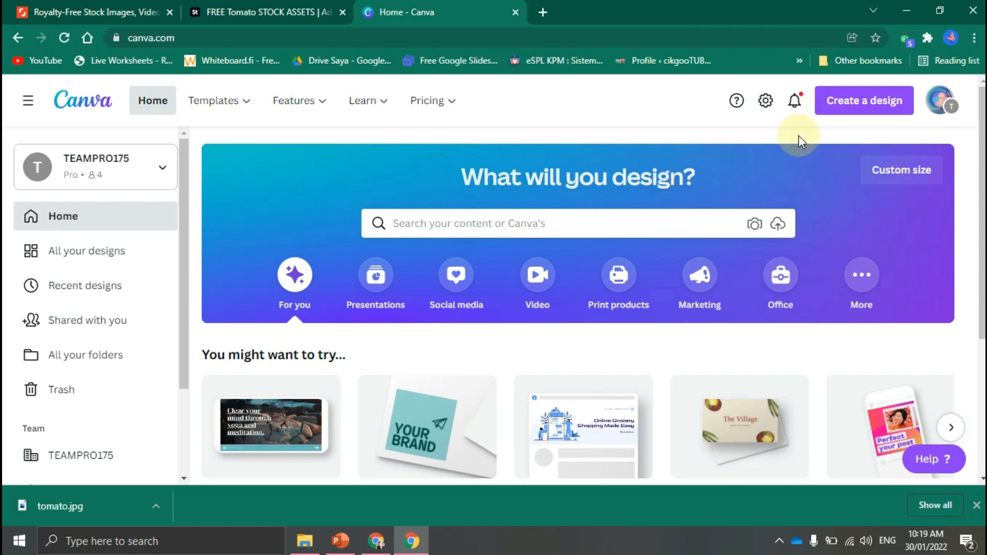
Create a blank Logo design and search the Canva elements for "rat".
{"action": "left_click", "coordinate": [879, 106]}
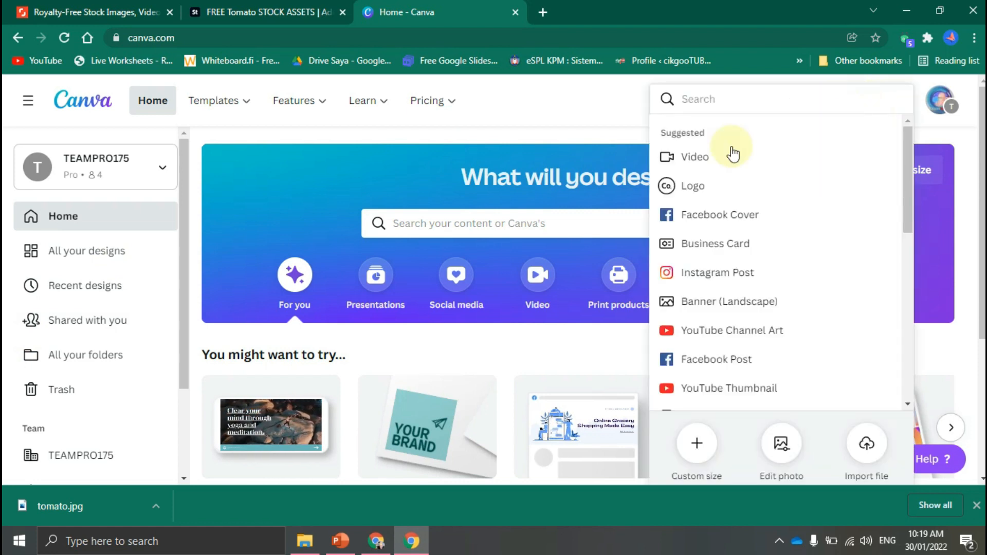
{"action": "left_click", "coordinate": [694, 190]}
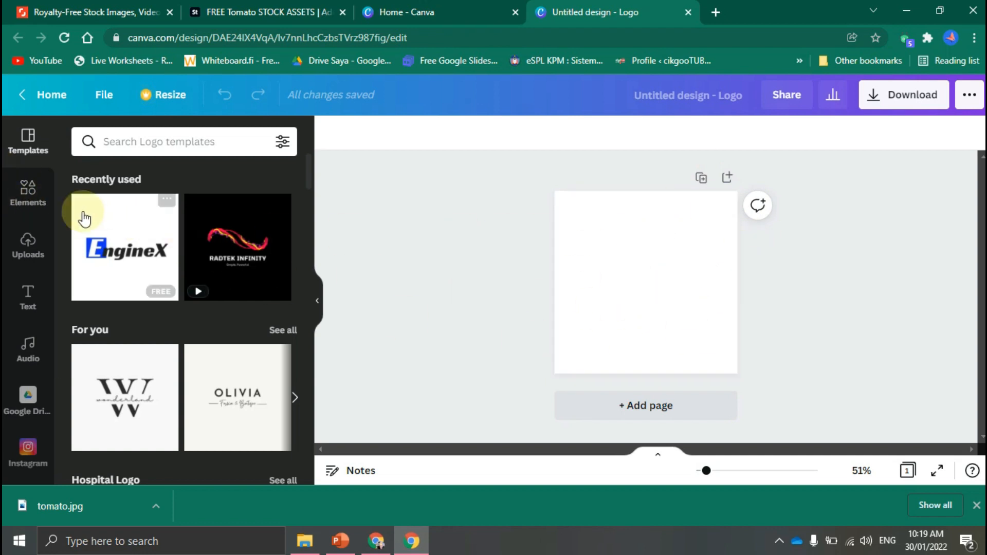
{"action": "left_click", "coordinate": [28, 191]}
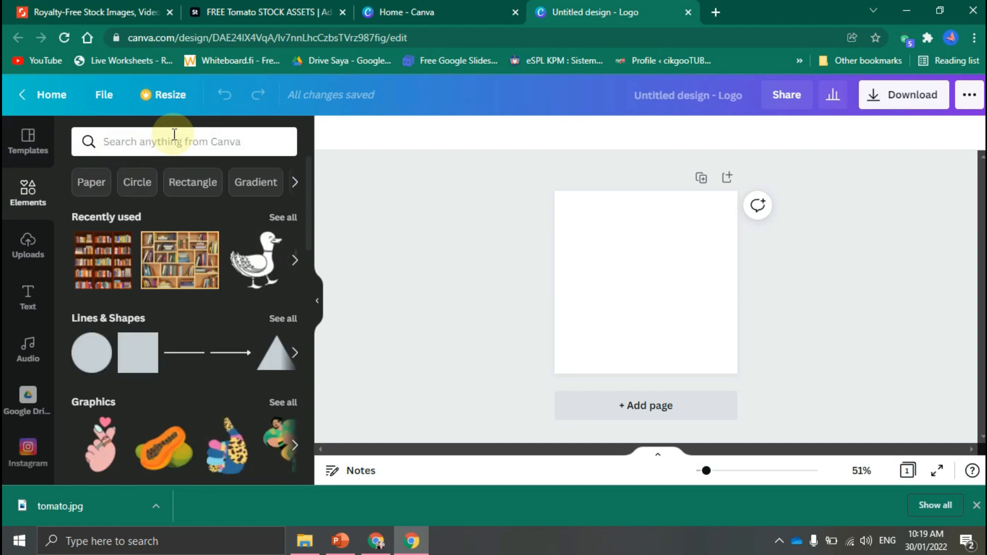
{"action": "left_click", "coordinate": [172, 142]}
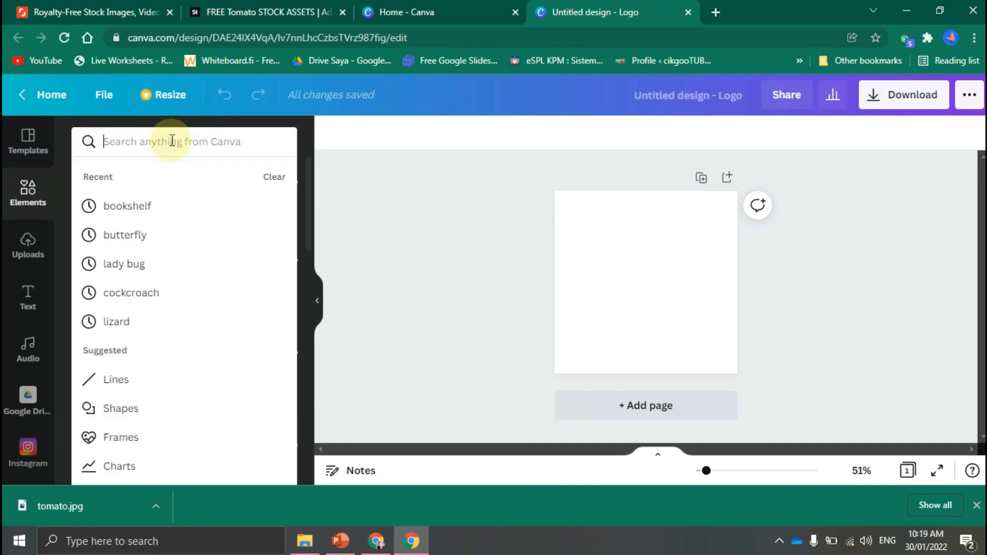
{"action": "type", "text": "rat"}
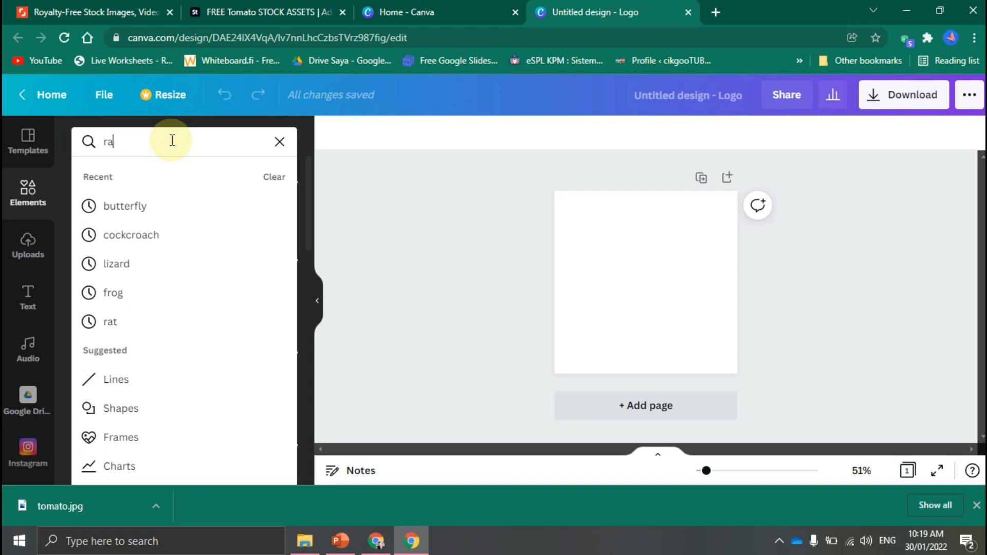
{"action": "key", "text": "Return"}
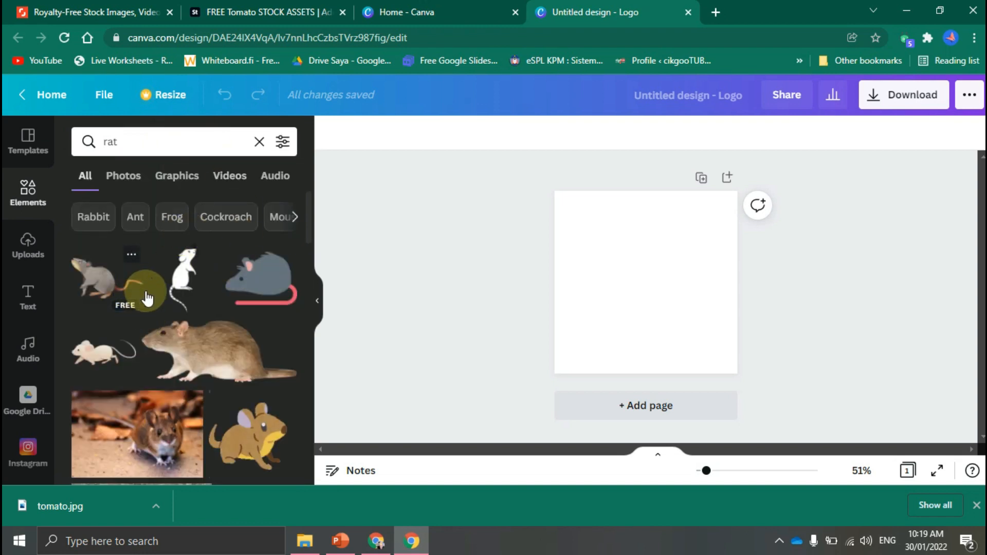
Limit the rat results to graphics and add the white standing rat to the page.
{"action": "scroll", "coordinate": [175, 311], "scroll_direction": "down", "scroll_amount": 5}
{"action": "scroll", "coordinate": [175, 311], "scroll_direction": "down", "scroll_amount": 5}
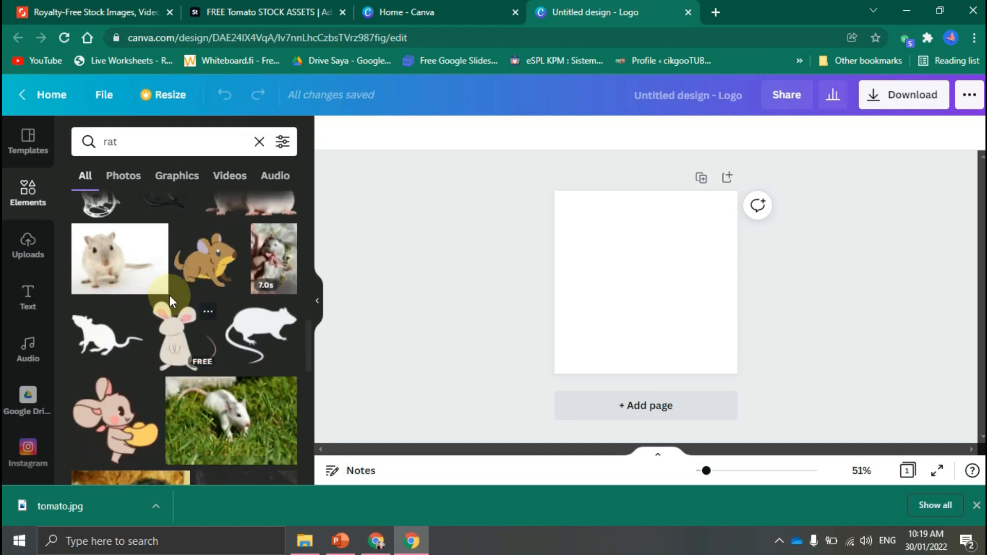
{"action": "scroll", "coordinate": [185, 319], "scroll_direction": "down", "scroll_amount": 5}
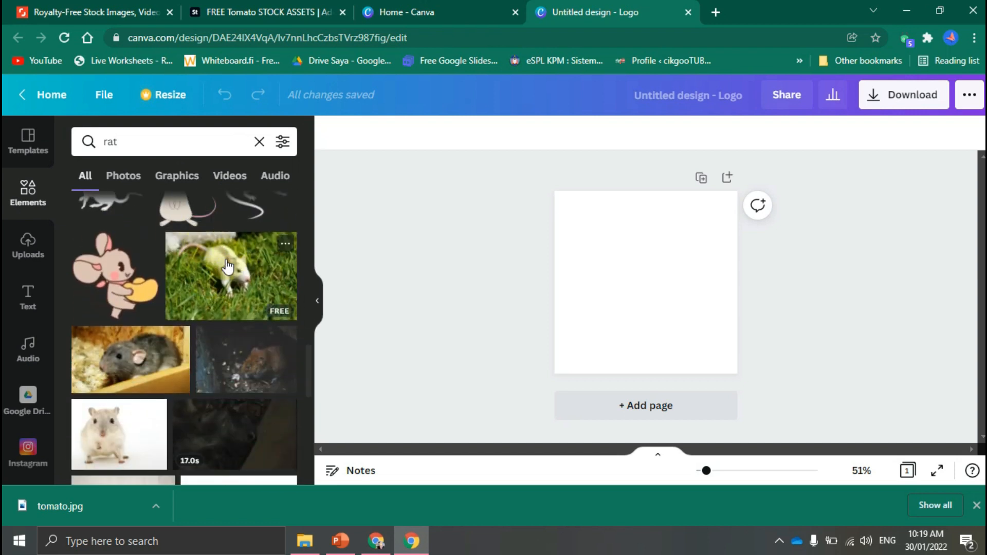
{"action": "scroll", "coordinate": [224, 281], "scroll_direction": "up", "scroll_amount": 3}
{"action": "scroll", "coordinate": [216, 293], "scroll_direction": "down", "scroll_amount": 5}
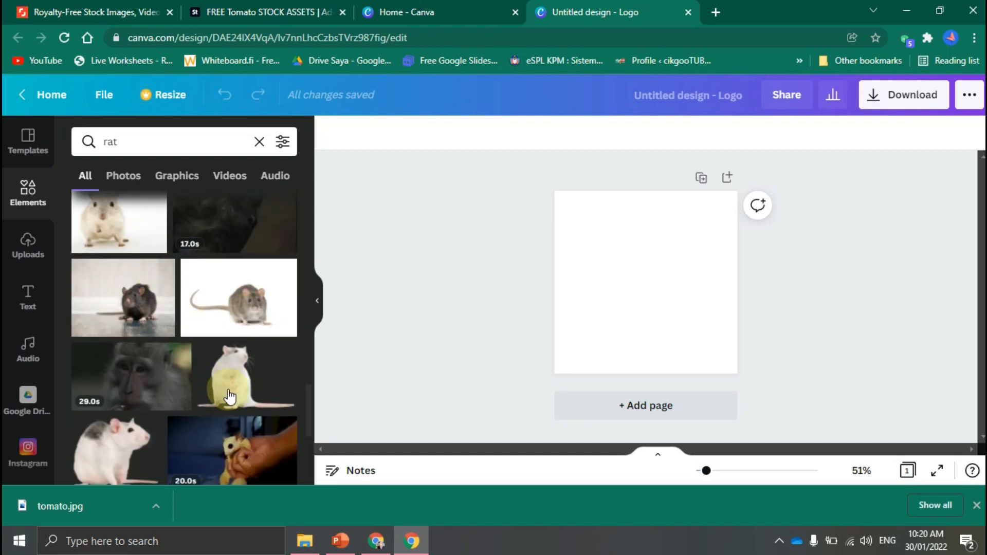
{"action": "scroll", "coordinate": [208, 368], "scroll_direction": "down", "scroll_amount": 5}
{"action": "scroll", "coordinate": [206, 360], "scroll_direction": "up", "scroll_amount": 10}
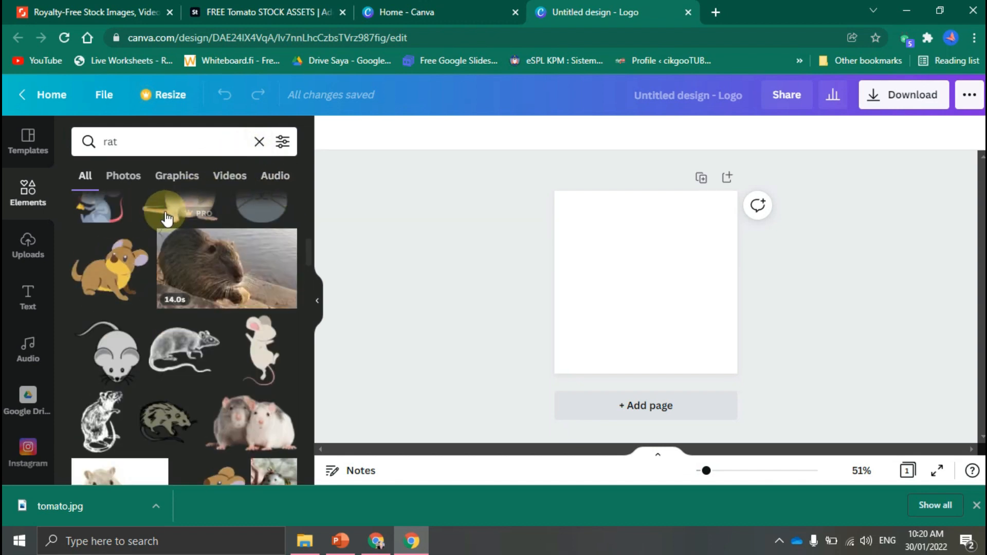
{"action": "left_click", "coordinate": [181, 181]}
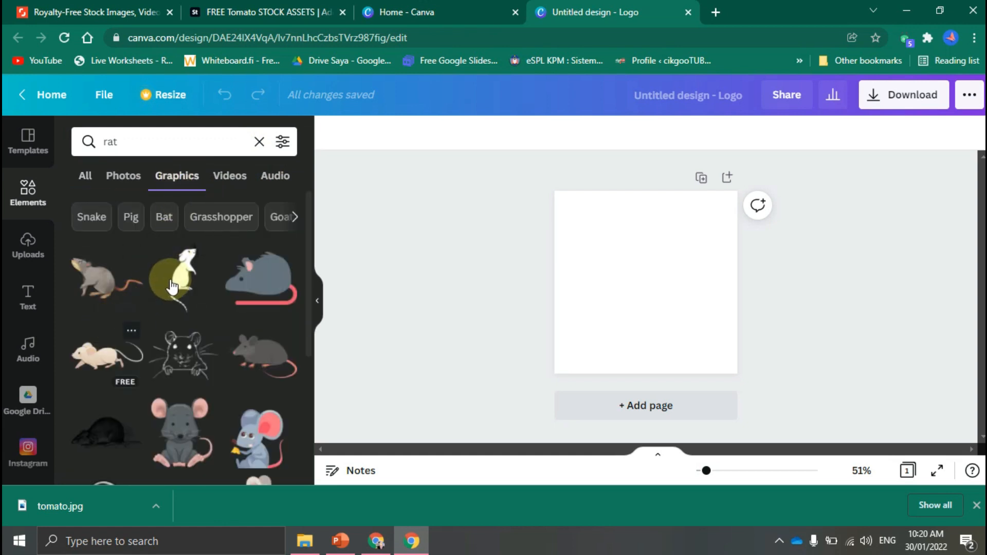
{"action": "left_click", "coordinate": [180, 276]}
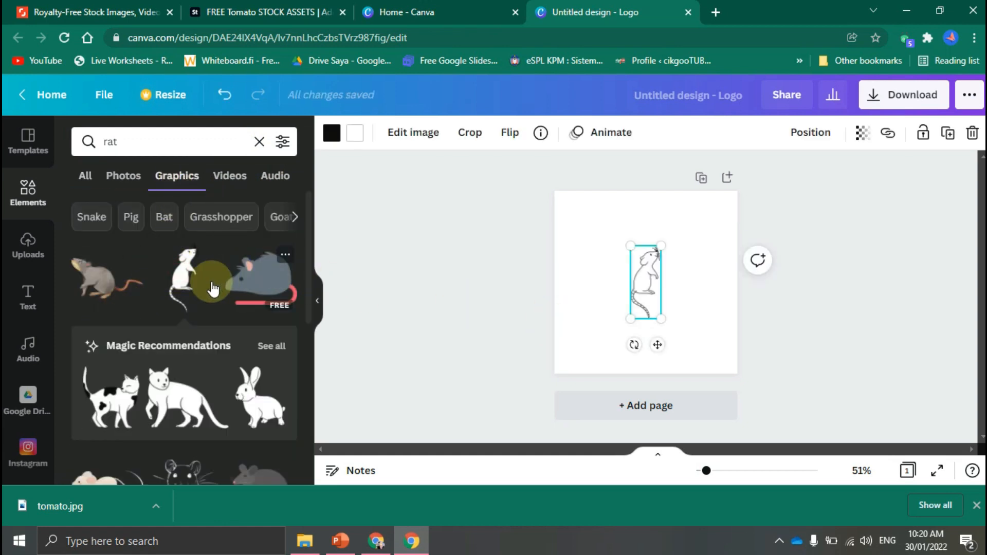
Enlarge the rat graphic on the first page to about 153 wide by 365 high.
{"action": "left_click_drag", "start_coordinate": [672, 328], "coordinate": [677, 354]}
{"action": "mouse_move", "coordinate": [656, 278]}
{"action": "left_mouse_down"}
{"action": "mouse_move", "coordinate": [647, 257]}
{"action": "mouse_move", "coordinate": [654, 262]}
{"action": "left_mouse_up"}
{"action": "left_click_drag", "start_coordinate": [623, 228], "coordinate": [616, 209]}
{"action": "left_click_drag", "start_coordinate": [680, 340], "coordinate": [677, 338]}
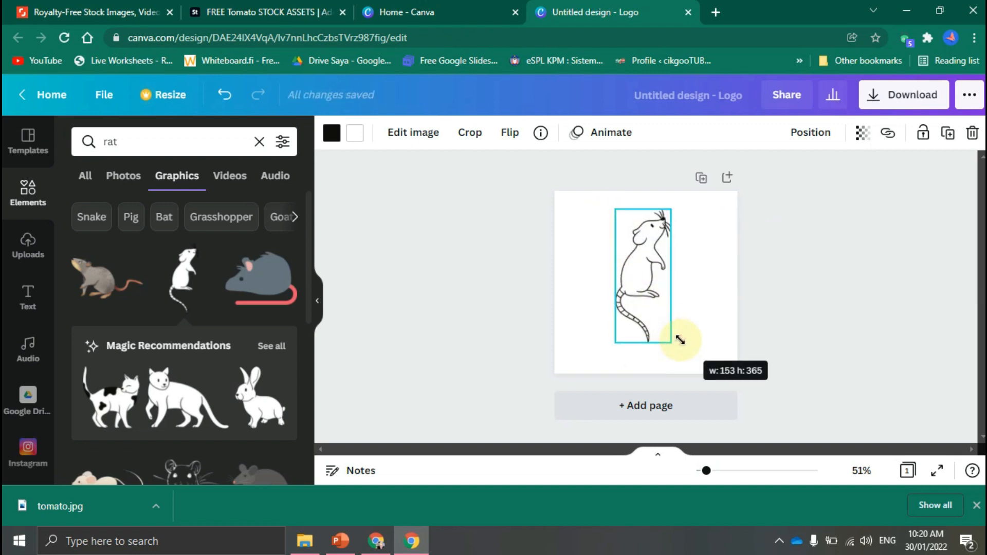
{"action": "left_click", "coordinate": [701, 283]}
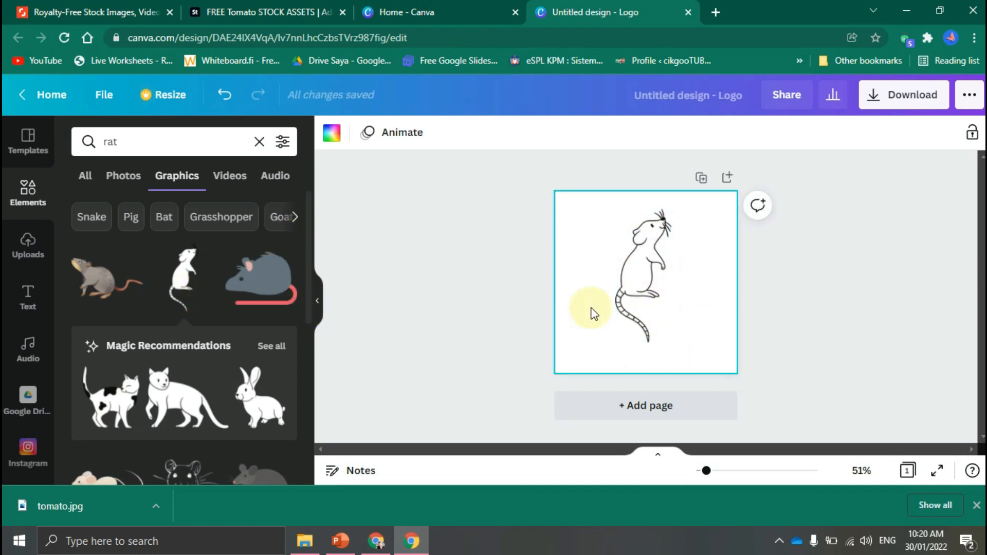
Add a second page with the recommended black-and-white spotted cat and enlarge the cat to fill most of the page.
{"action": "left_click", "coordinate": [651, 407]}
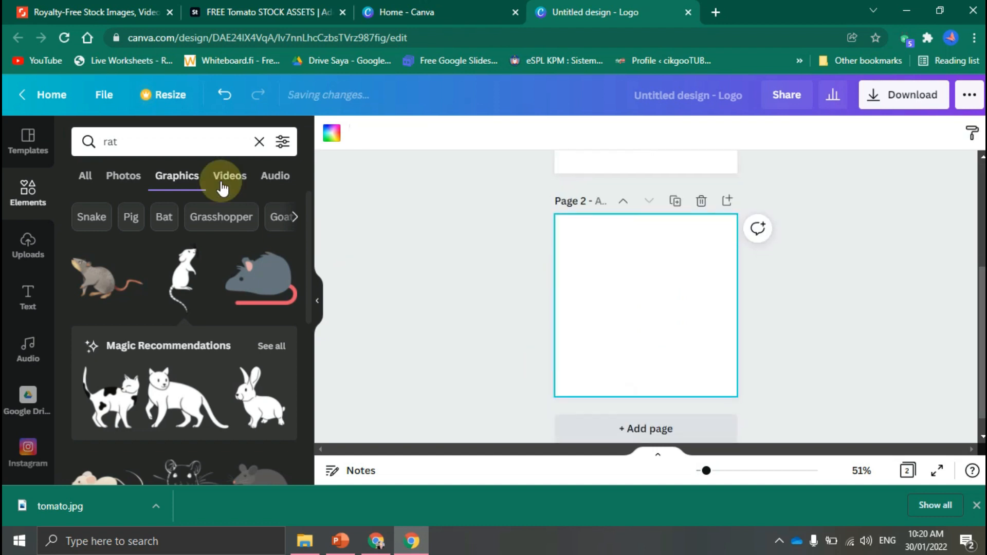
{"action": "left_click", "coordinate": [122, 402]}
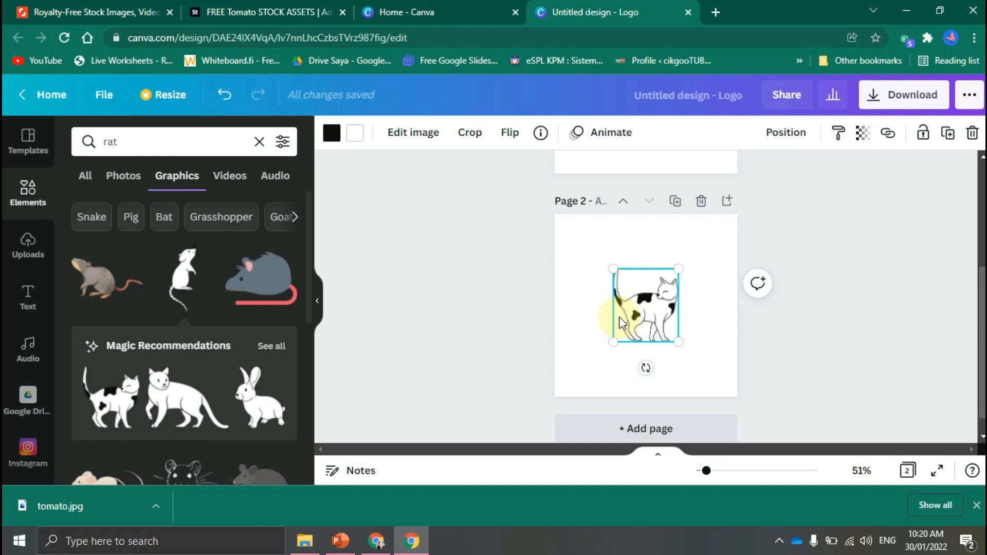
{"action": "left_click_drag", "start_coordinate": [609, 355], "coordinate": [595, 370]}
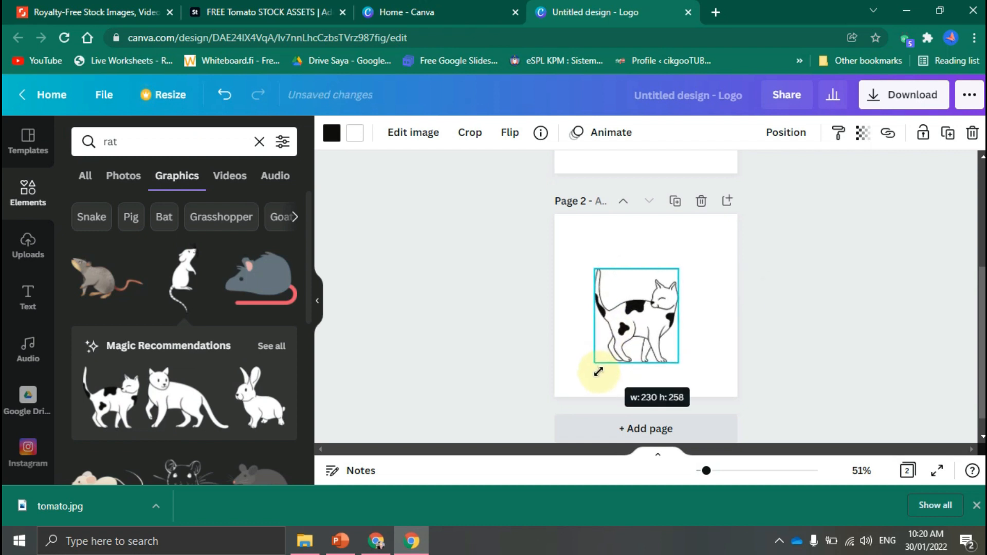
{"action": "left_click_drag", "start_coordinate": [679, 270], "coordinate": [711, 233]}
Add a third page and search the Canva graphics for "rabbit".
{"action": "left_click", "coordinate": [647, 431]}
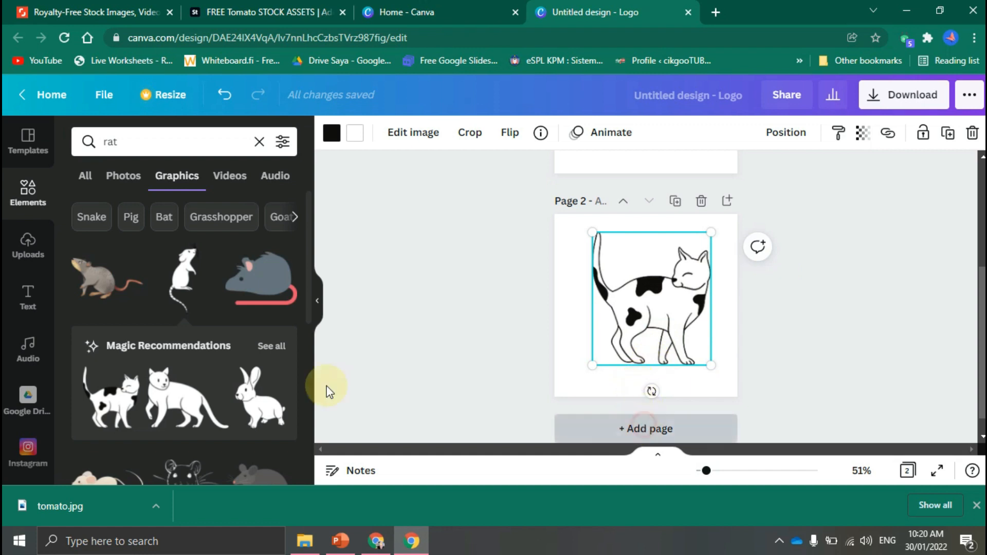
{"action": "scroll", "coordinate": [188, 353], "scroll_direction": "down", "scroll_amount": 4}
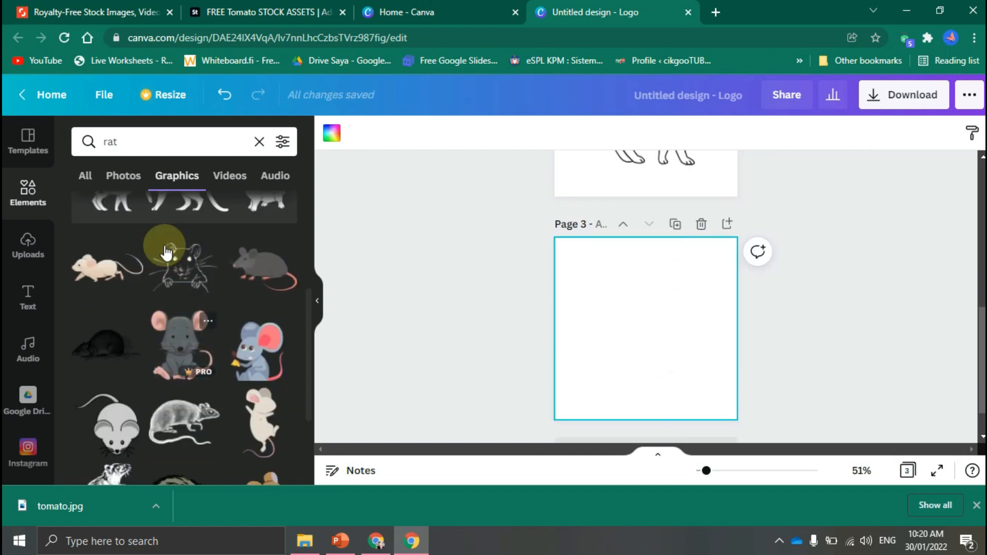
{"action": "scroll", "coordinate": [155, 231], "scroll_direction": "up", "scroll_amount": 5}
{"action": "left_click", "coordinate": [171, 139]}
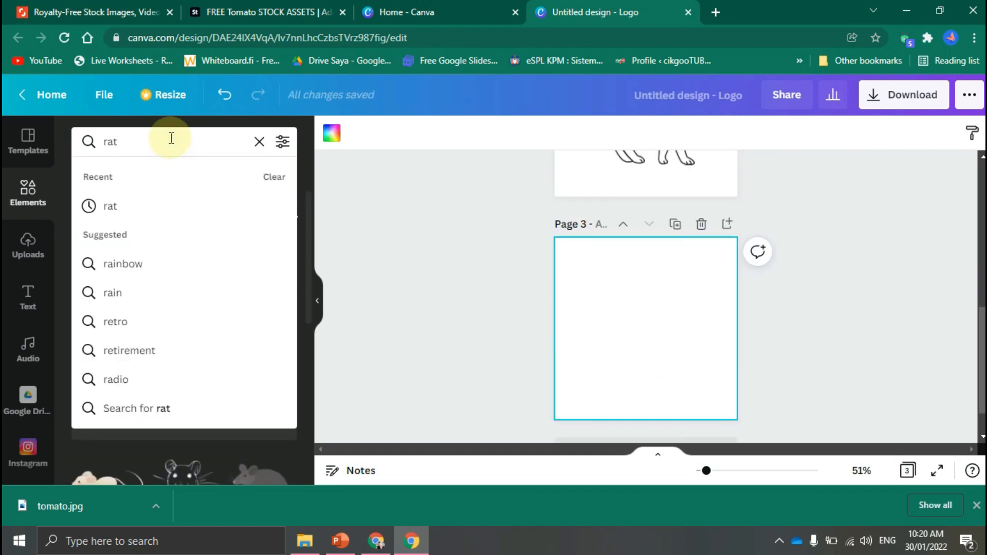
{"action": "key", "text": "BackSpace"}
{"action": "key", "text": "BackSpace"}
{"action": "key", "text": "BackSpace"}
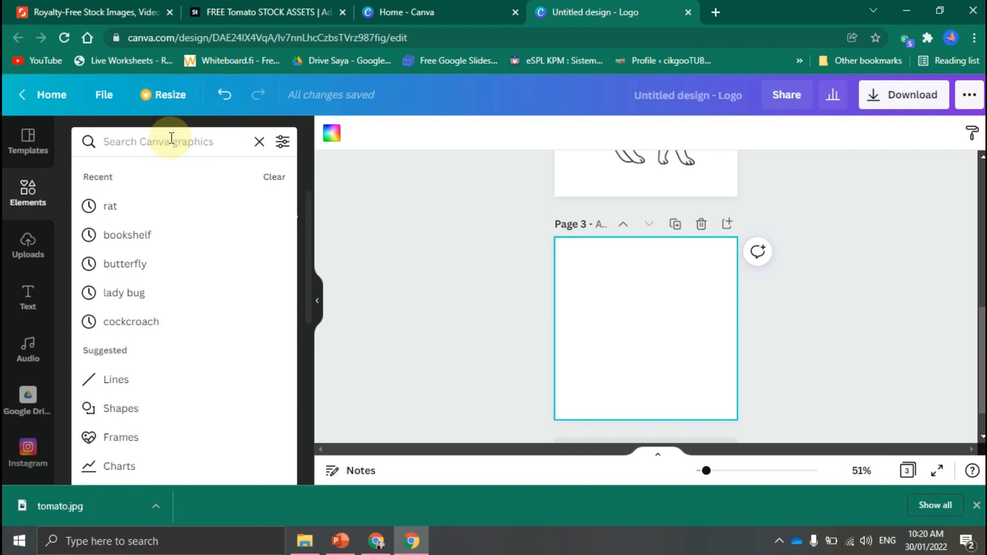
{"action": "type", "text": "rav"}
{"action": "key", "text": "BackSpace"}
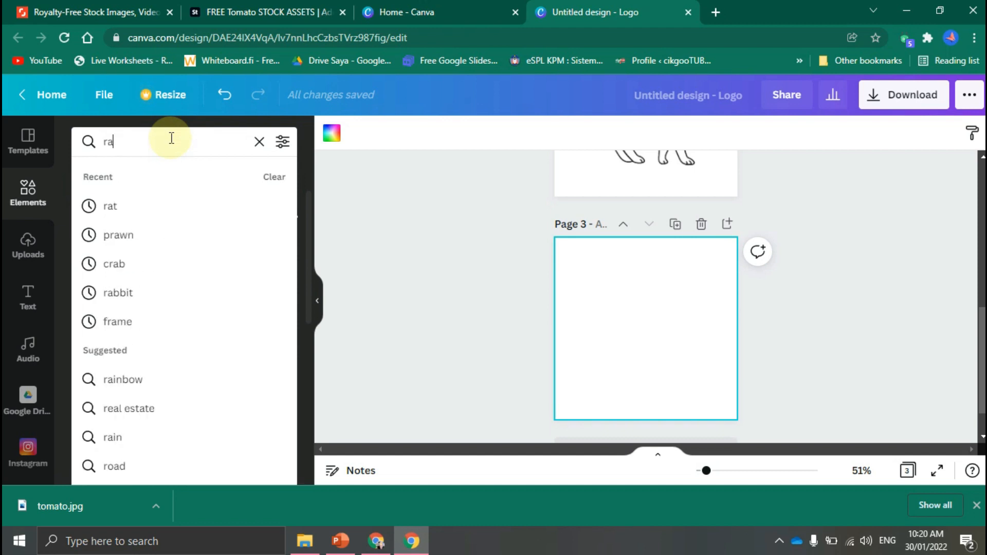
{"action": "type", "text": "bbit"}
{"action": "key", "text": "Return"}
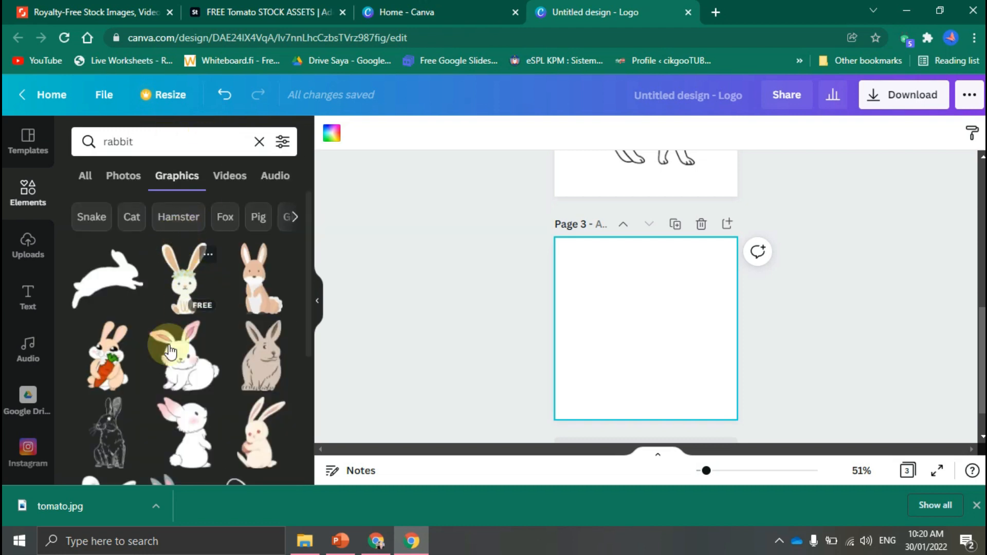
Place the sitting white rabbit with pink ears on page 3, enlarge it to fill most of the page and center it.
{"action": "left_click", "coordinate": [175, 372]}
{"action": "left_click_drag", "start_coordinate": [609, 365], "coordinate": [577, 396]}
{"action": "left_click_drag", "start_coordinate": [680, 291], "coordinate": [711, 261]}
{"action": "left_click_drag", "start_coordinate": [643, 340], "coordinate": [652, 345]}
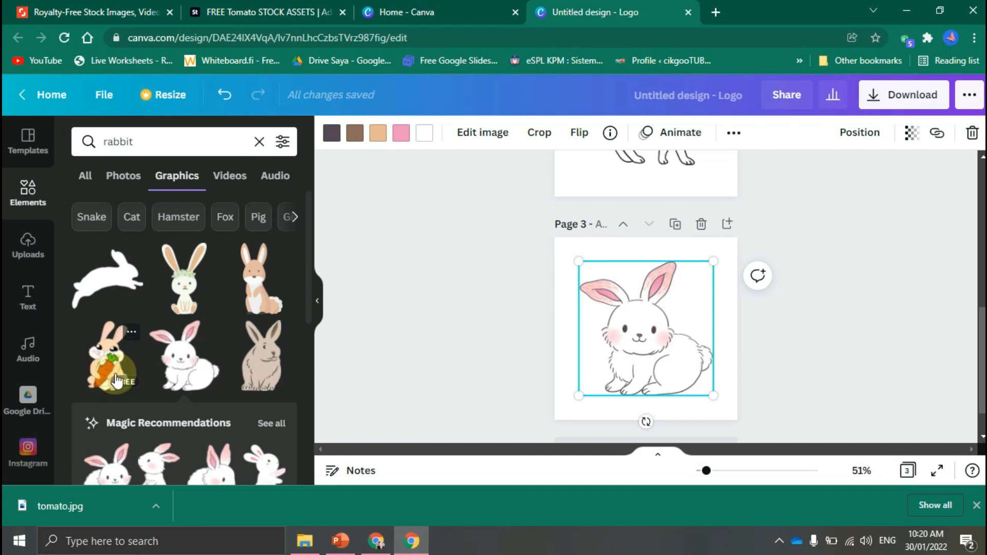
Add a fourth page and search all Canva elements for "tomato".
{"action": "scroll", "coordinate": [874, 332], "scroll_direction": "up", "scroll_amount": 8}
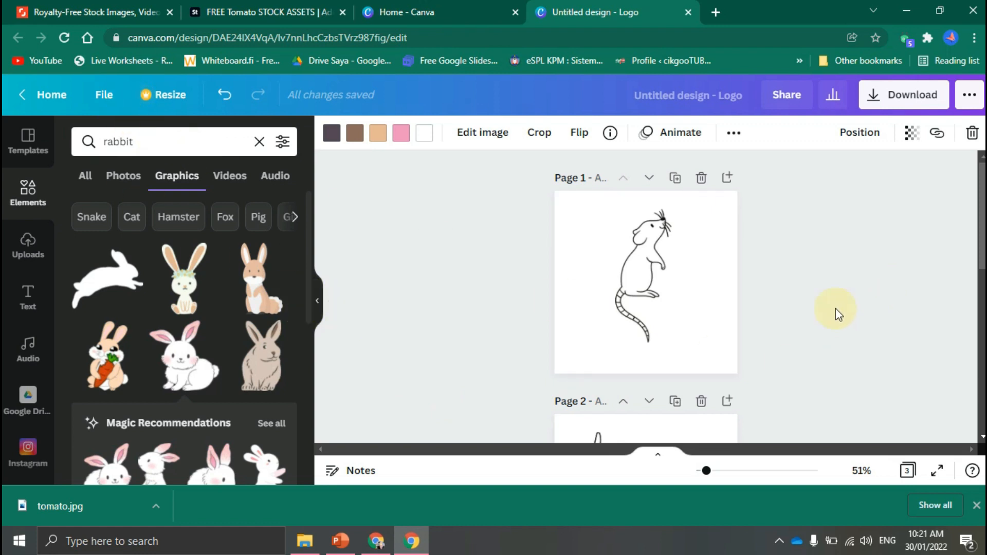
{"action": "scroll", "coordinate": [835, 314], "scroll_direction": "down", "scroll_amount": 8}
{"action": "left_click", "coordinate": [624, 410]}
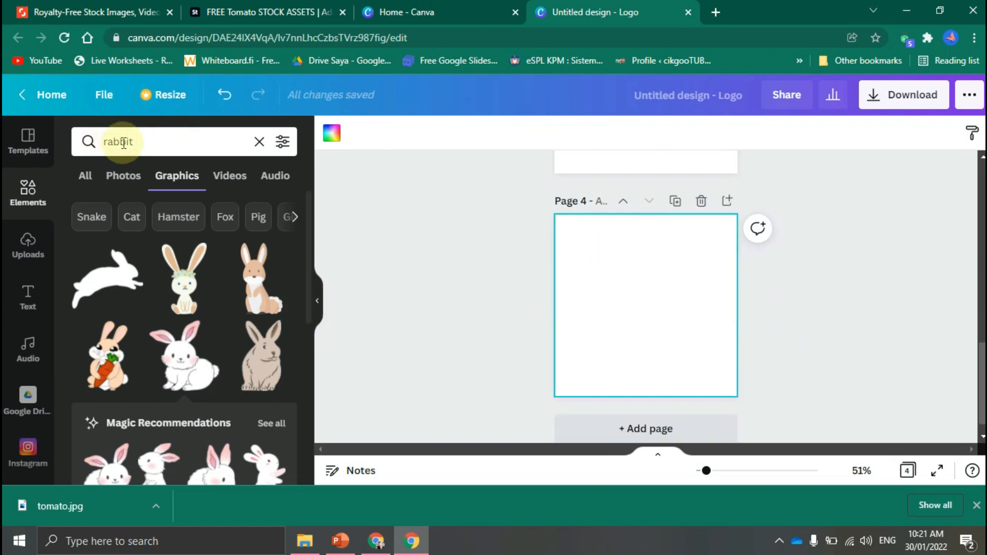
{"action": "left_click", "coordinate": [256, 144]}
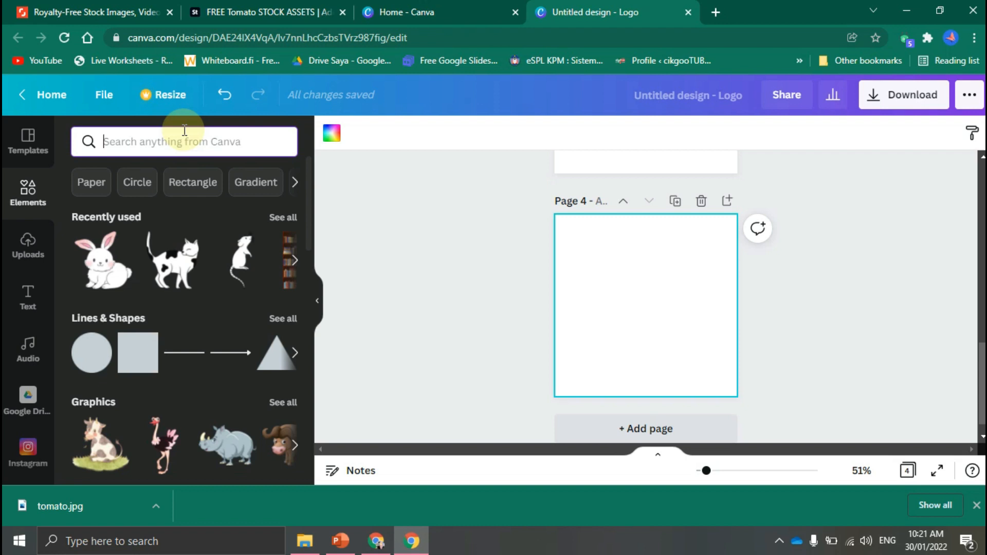
{"action": "type", "text": "tomato"}
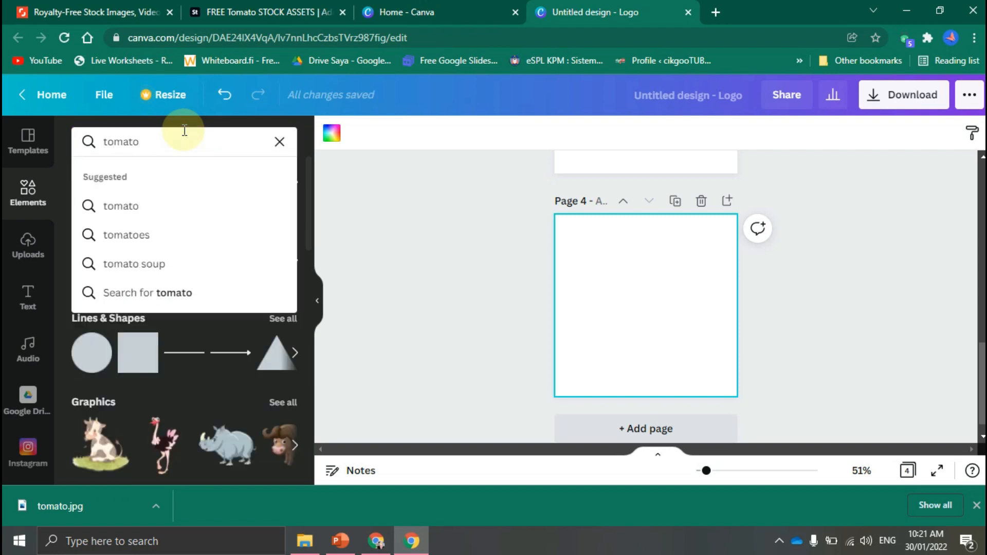
{"action": "key", "text": "Return"}
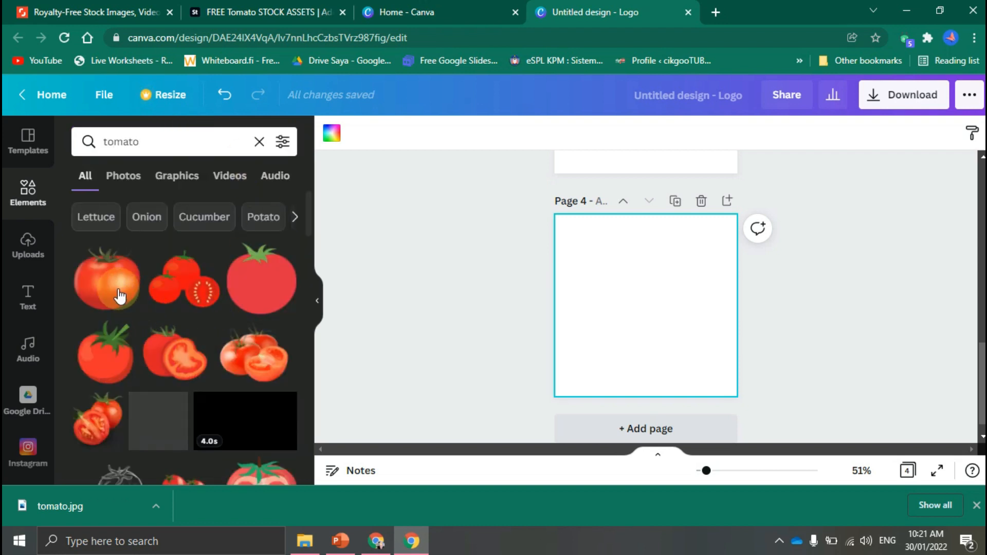
Place the realistic whole red tomato on page 4 and enlarge it to fill most of the page.
{"action": "left_click", "coordinate": [114, 284]}
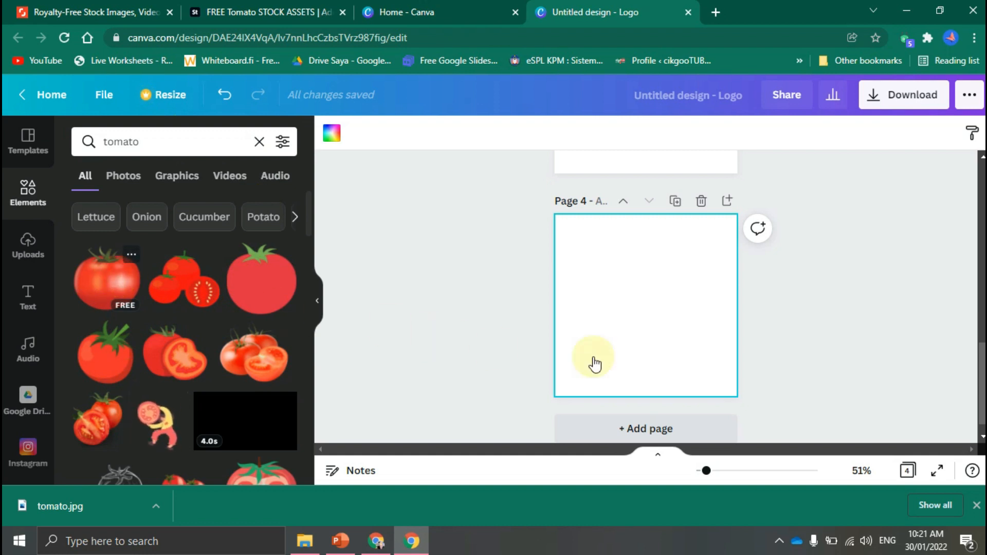
{"action": "left_click_drag", "start_coordinate": [685, 268], "coordinate": [726, 232]}
{"action": "left_click_drag", "start_coordinate": [609, 338], "coordinate": [573, 373]}
{"action": "left_click_drag", "start_coordinate": [714, 257], "coordinate": [708, 263]}
{"action": "left_click", "coordinate": [800, 287]}
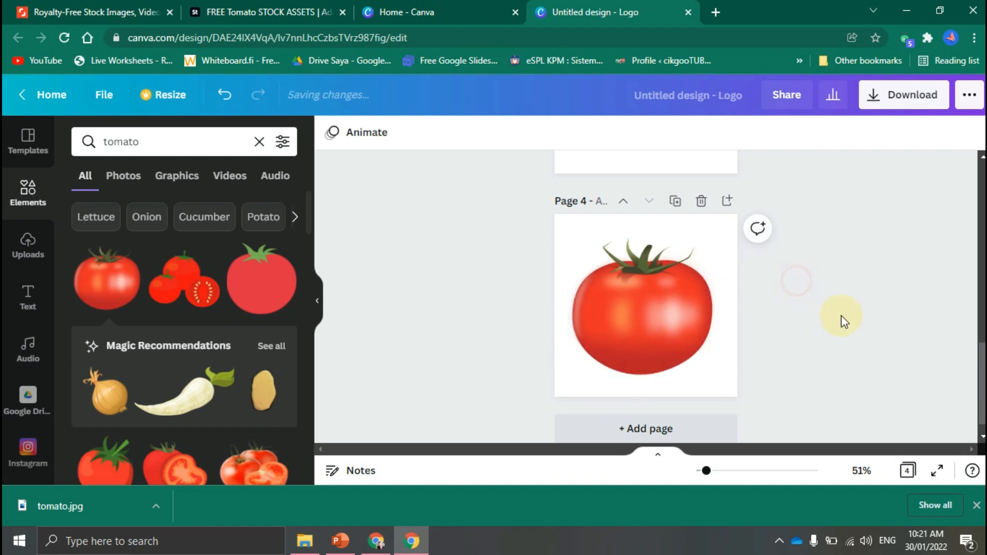
{"action": "scroll", "coordinate": [803, 304], "scroll_direction": "up", "scroll_amount": 5}
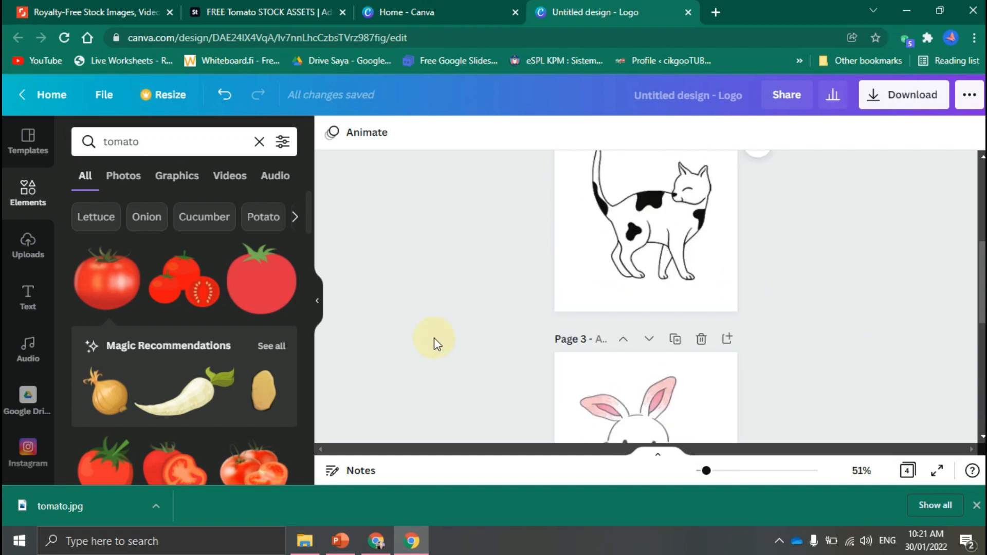
Prepare to download the design as PNG with a transparent background.
{"action": "left_click", "coordinate": [319, 299]}
{"action": "scroll", "coordinate": [748, 280], "scroll_direction": "up", "scroll_amount": 5}
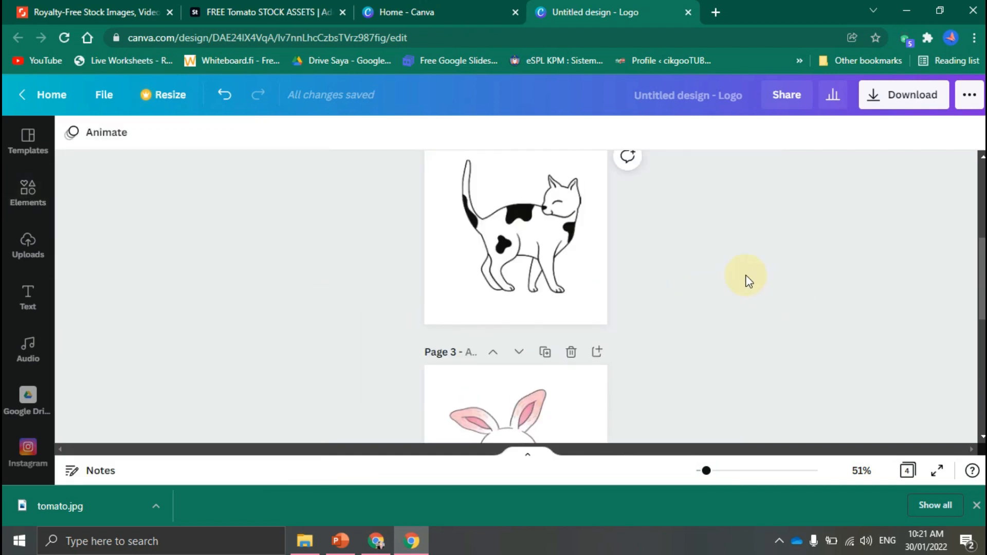
{"action": "left_click", "coordinate": [911, 97]}
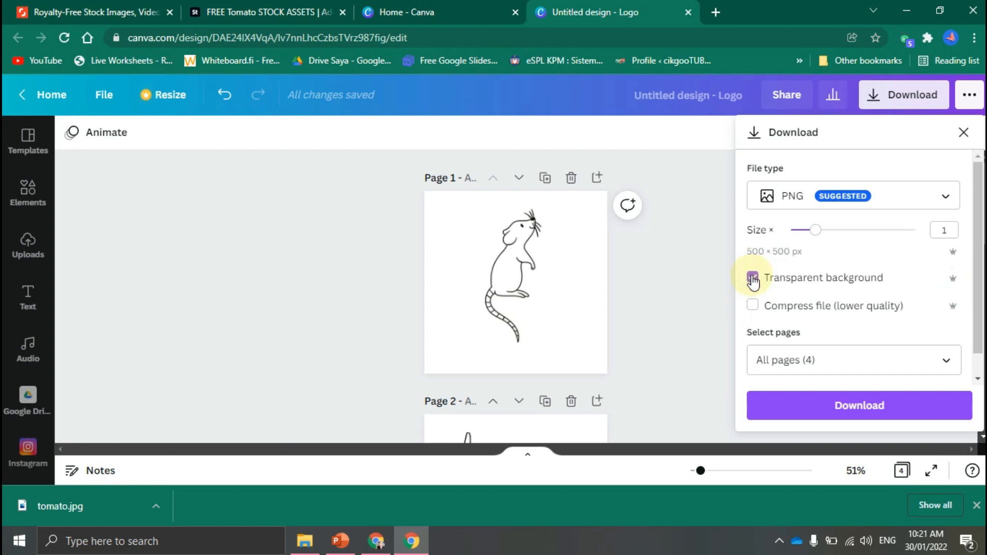
{"action": "left_click", "coordinate": [753, 278]}
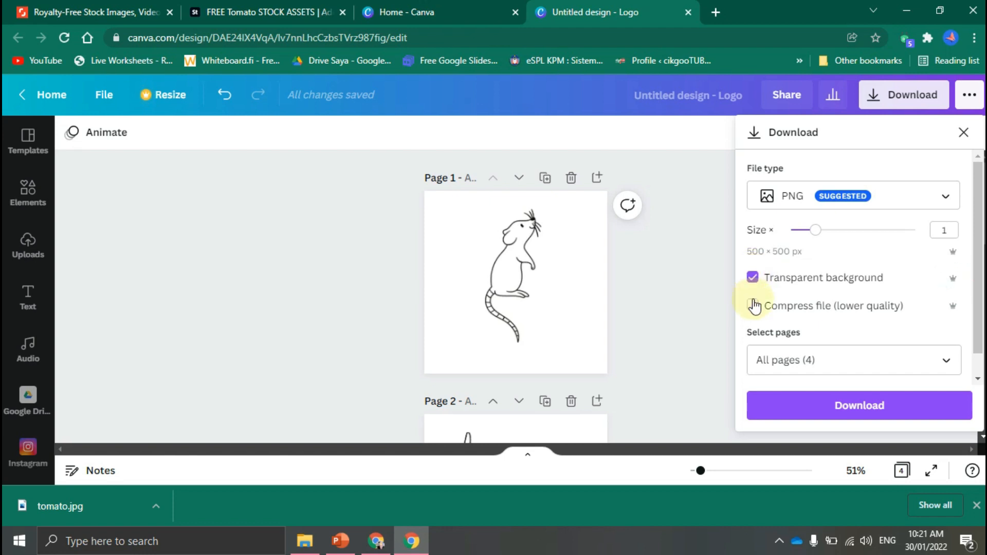
{"action": "left_click", "coordinate": [842, 407]}
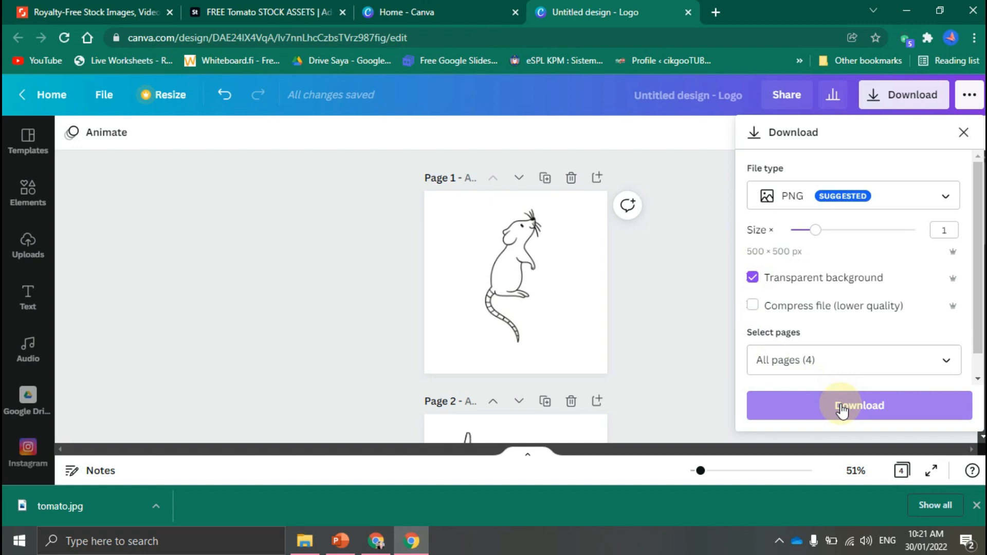
Restrict the download to page 1, download it as a transparent PNG and dismiss the completion pop-up.
{"action": "left_click", "coordinate": [944, 362]}
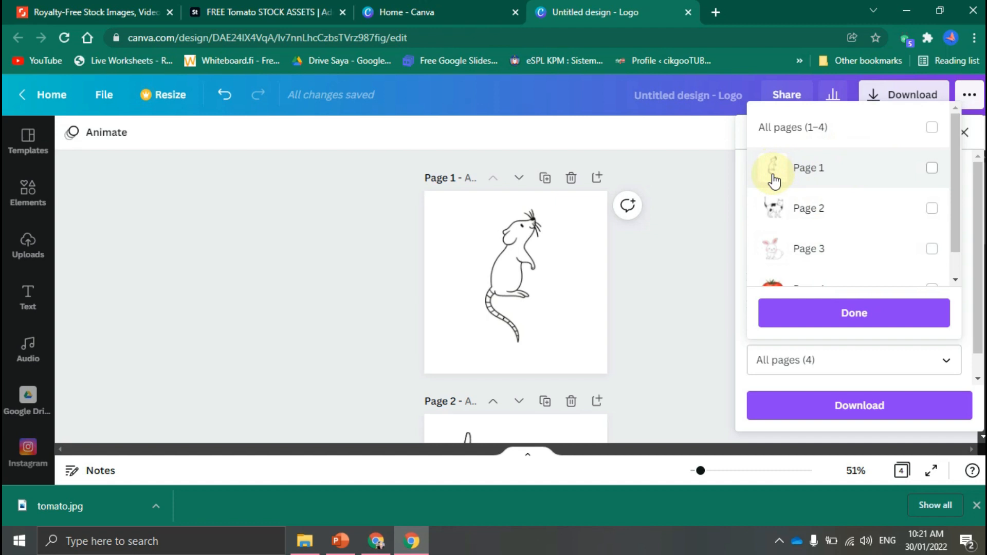
{"action": "left_click", "coordinate": [933, 170]}
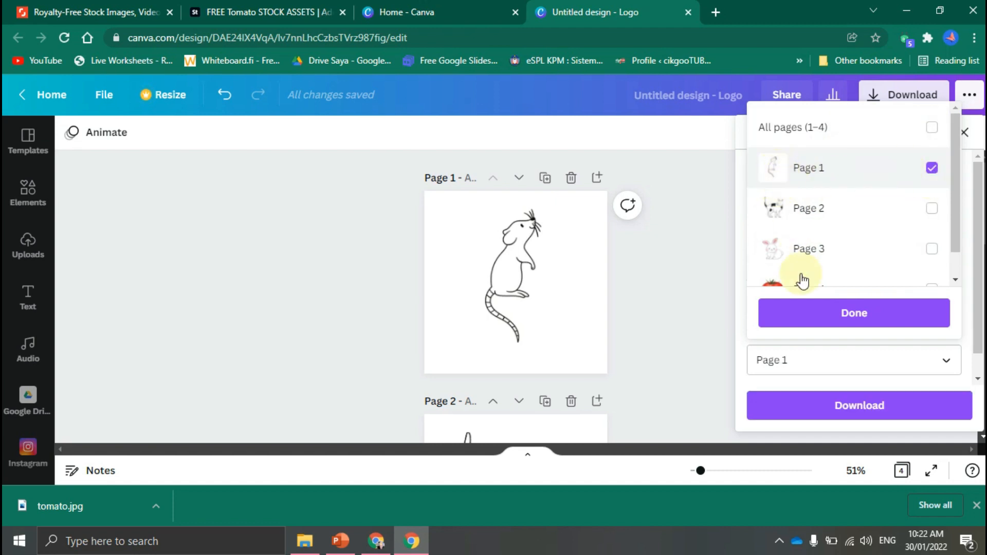
{"action": "left_click", "coordinate": [852, 312]}
{"action": "left_click", "coordinate": [858, 409]}
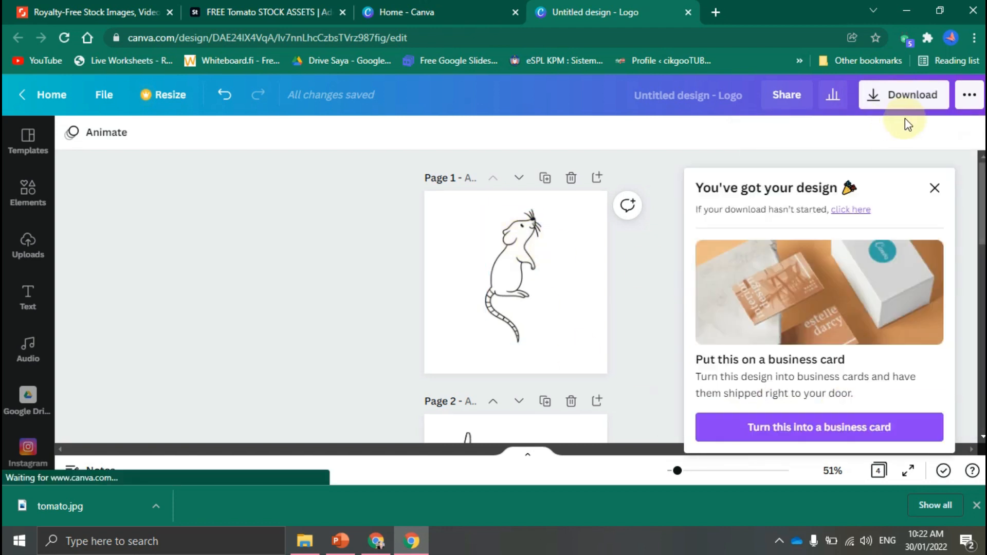
{"action": "left_click", "coordinate": [933, 190]}
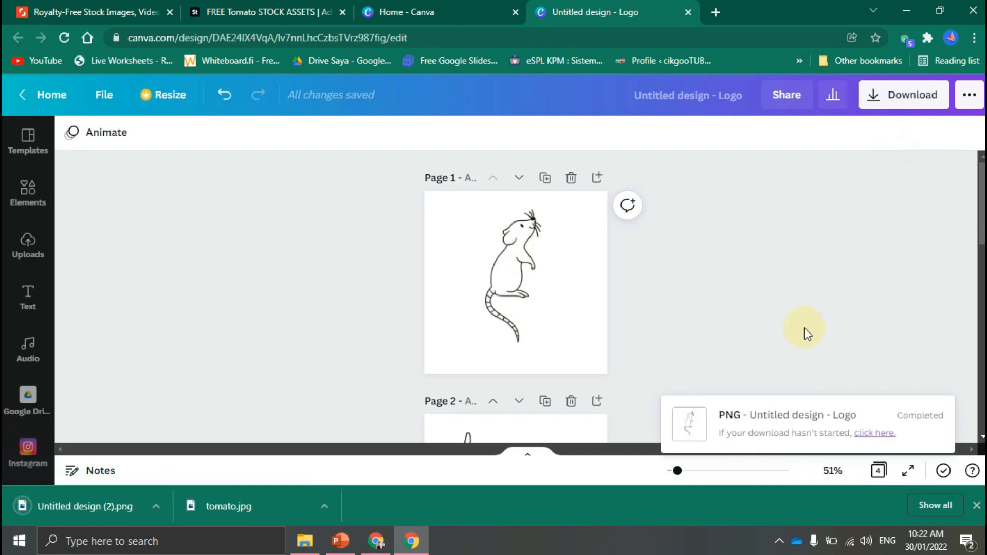
Download all four pages of the design as PNG images with a transparent background.
{"action": "left_click", "coordinate": [900, 96]}
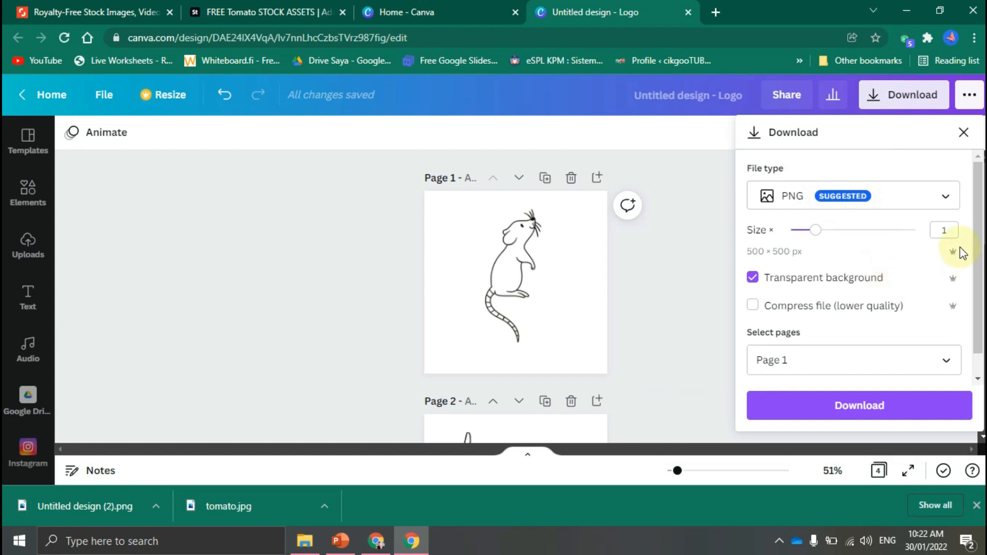
{"action": "left_click", "coordinate": [945, 362]}
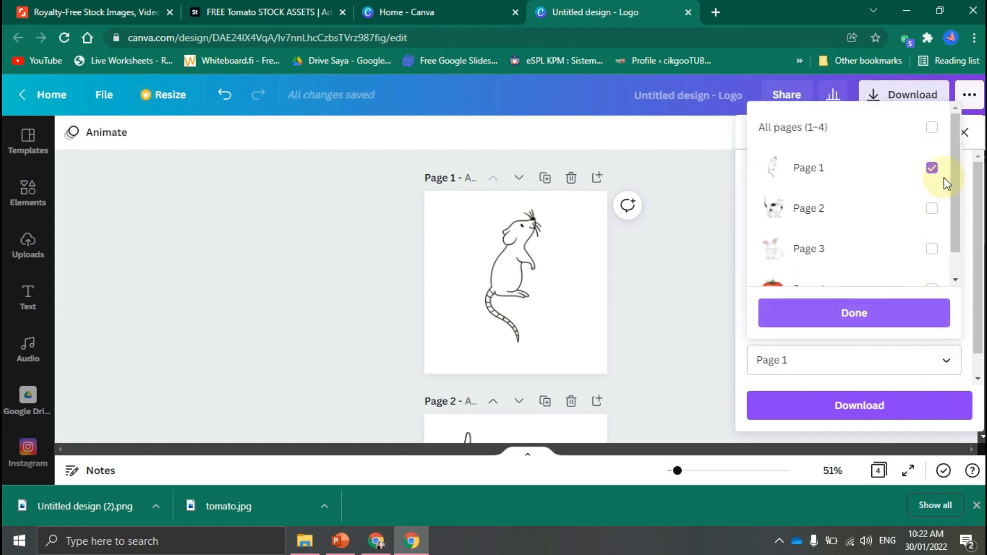
{"action": "left_click", "coordinate": [932, 128]}
{"action": "left_click", "coordinate": [844, 315]}
{"action": "left_click", "coordinate": [856, 415]}
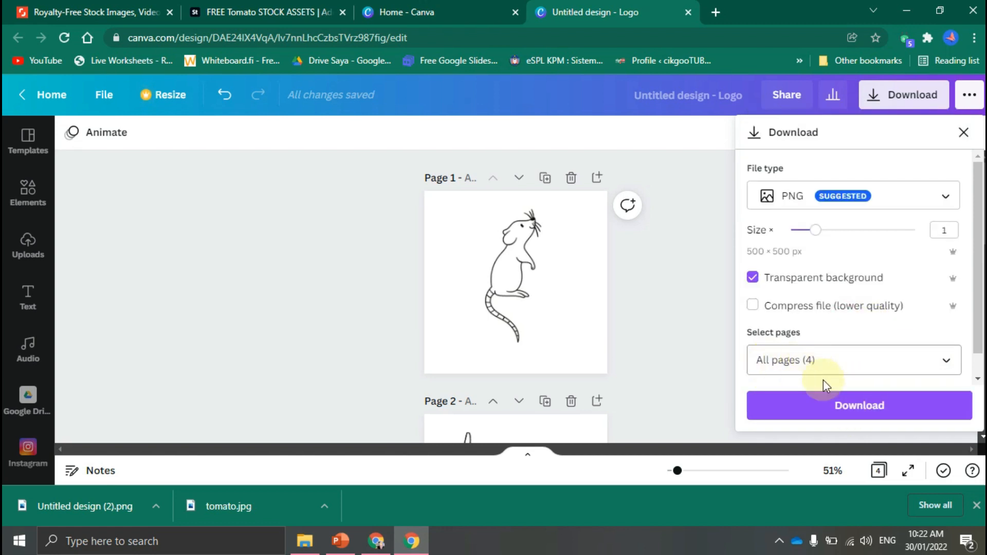
{"action": "left_click", "coordinate": [857, 411]}
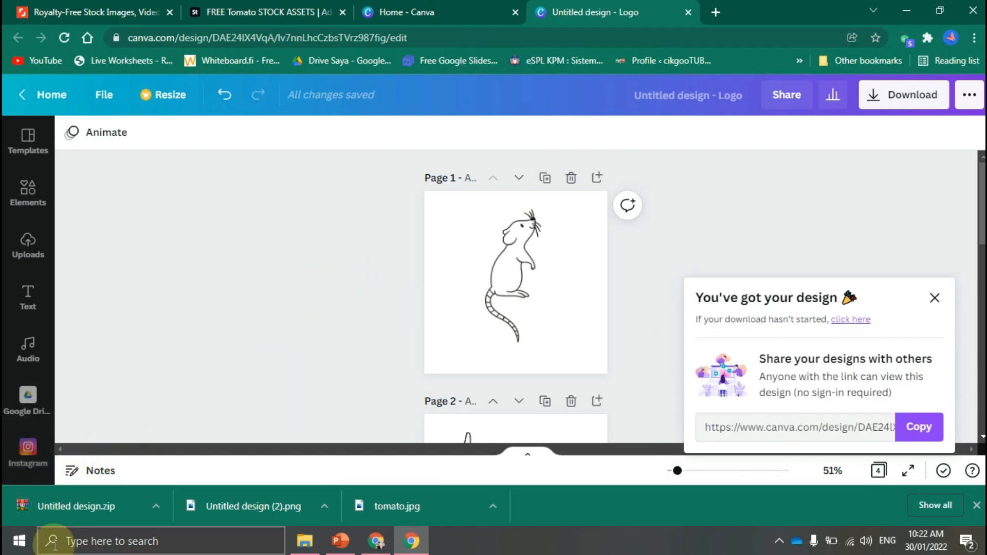
Switch to the Downloads folder in File Explorer, view the image "Untitled design (2)" and close it.
{"action": "left_click", "coordinate": [301, 541]}
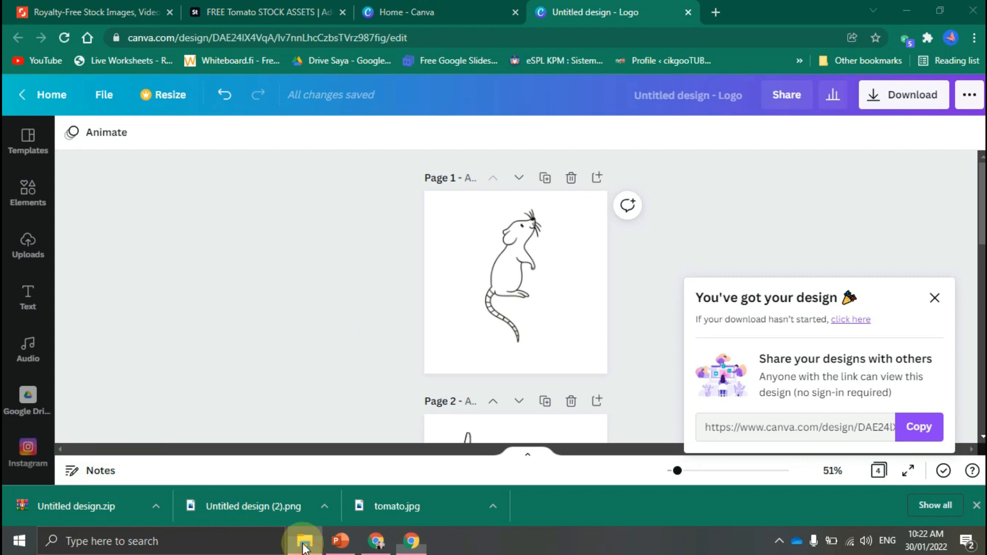
{"action": "left_click", "coordinate": [94, 320]}
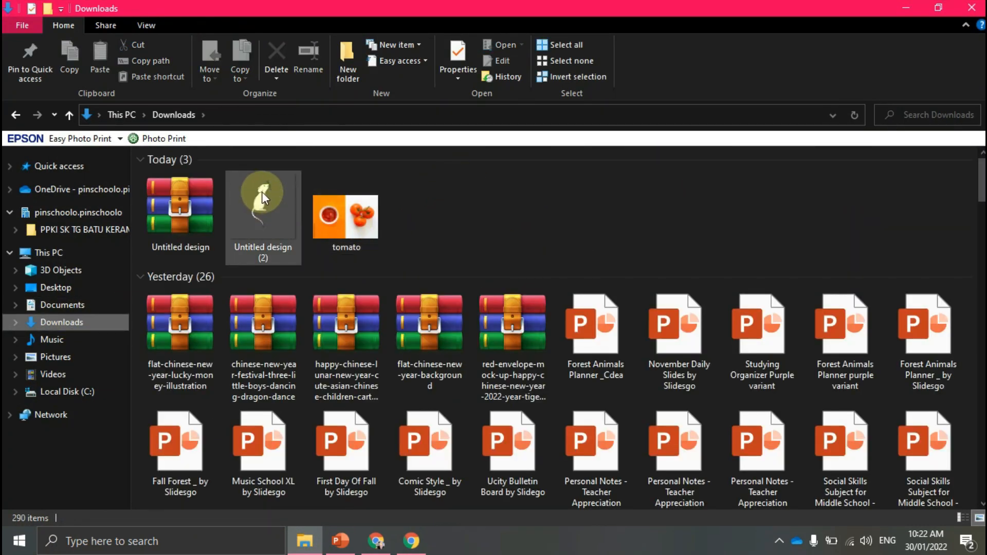
{"action": "left_click", "coordinate": [261, 192]}
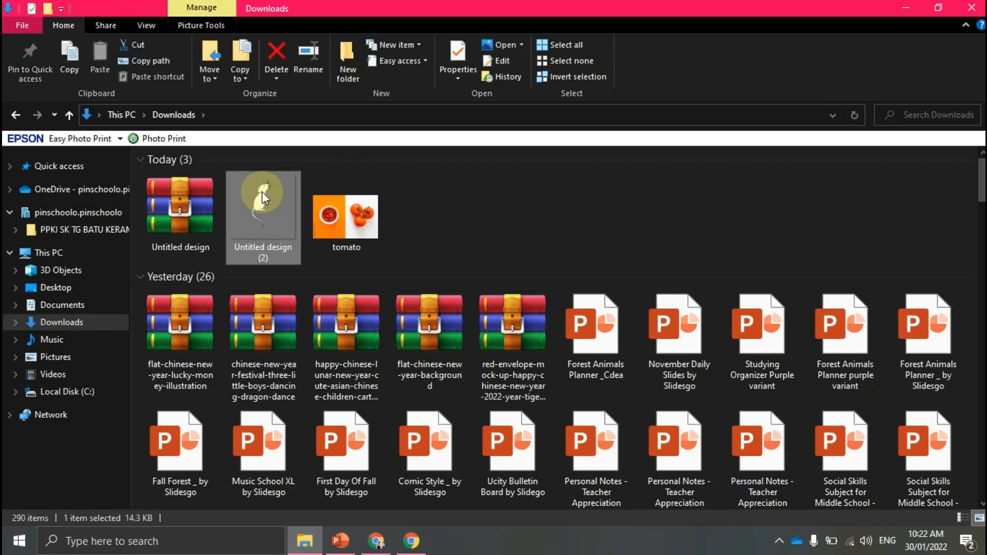
{"action": "double_click", "coordinate": [261, 193]}
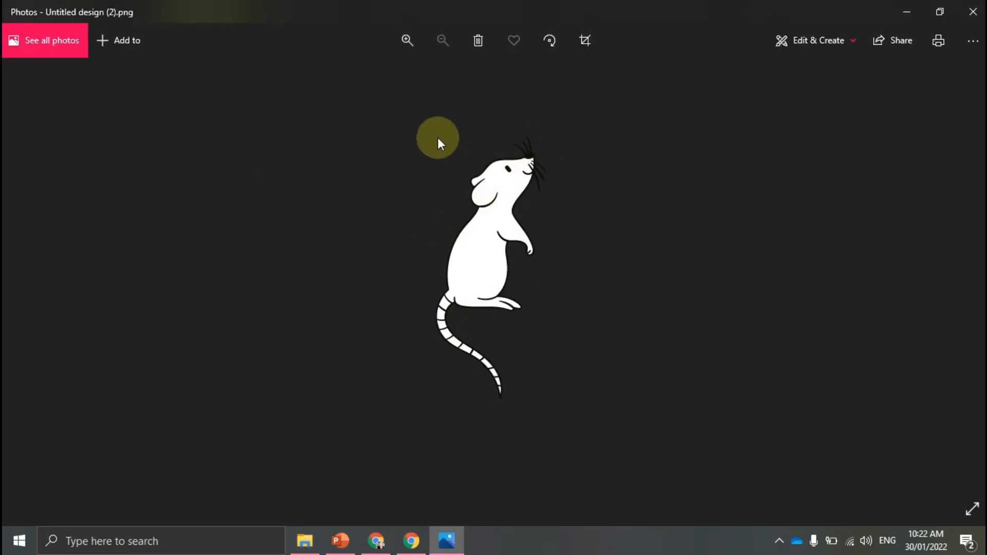
{"action": "left_click", "coordinate": [972, 14]}
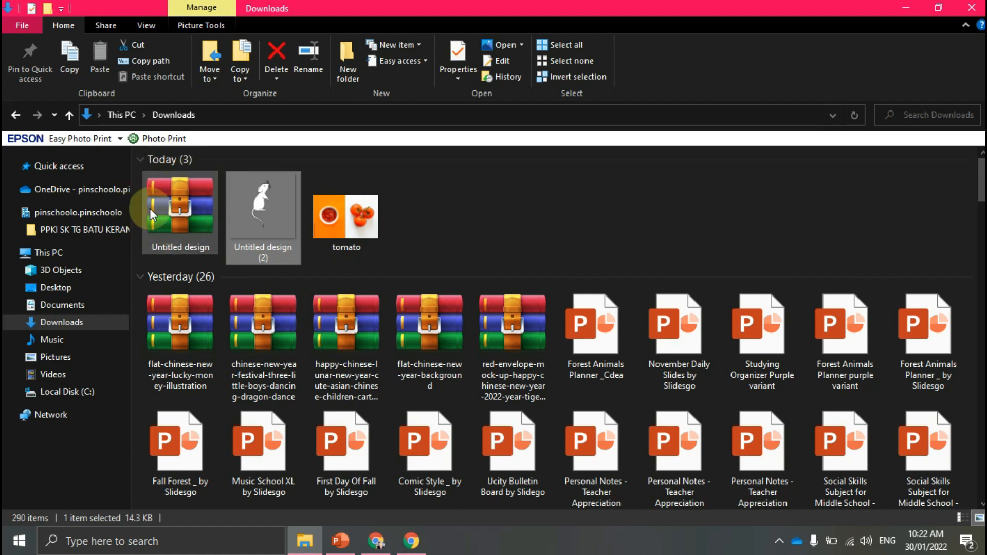
Extract the "Untitled design" archive into its own folder and open that folder.
{"action": "left_click", "coordinate": [181, 207]}
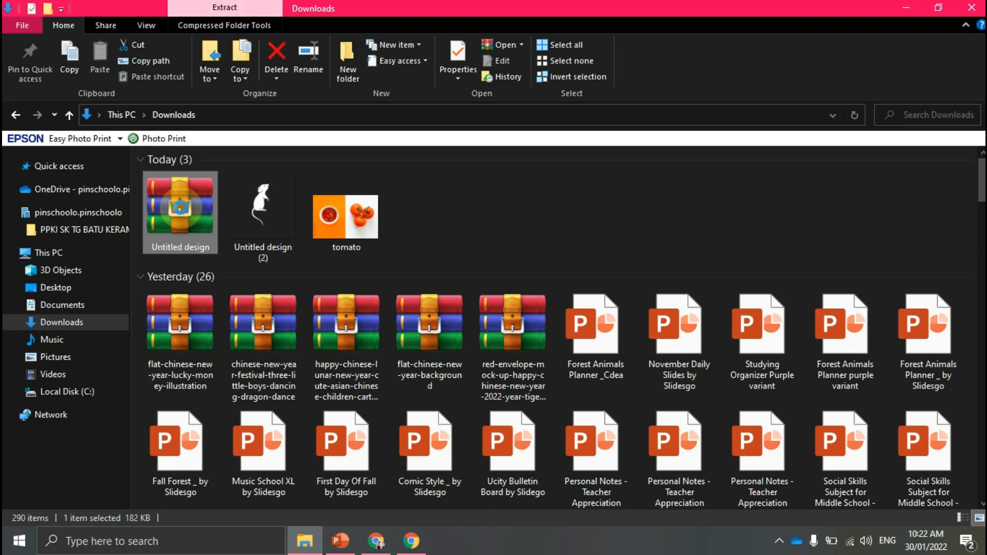
{"action": "right_click", "coordinate": [181, 207]}
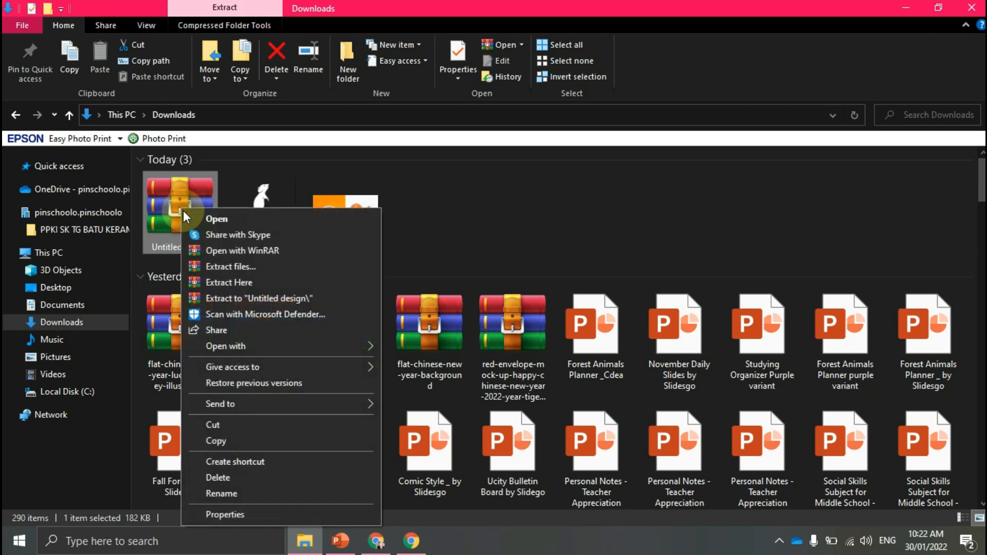
{"action": "left_click", "coordinate": [258, 299]}
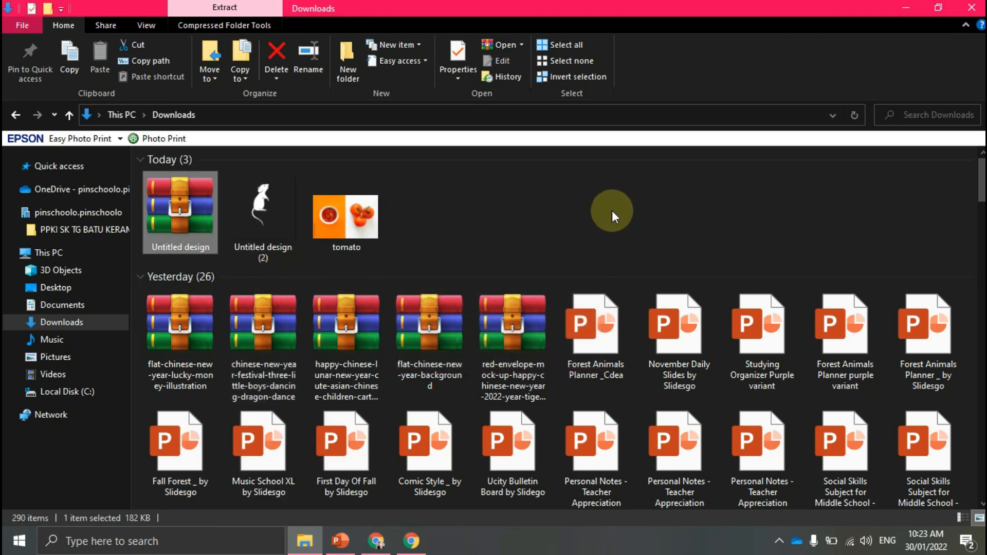
{"action": "double_click", "coordinate": [429, 196]}
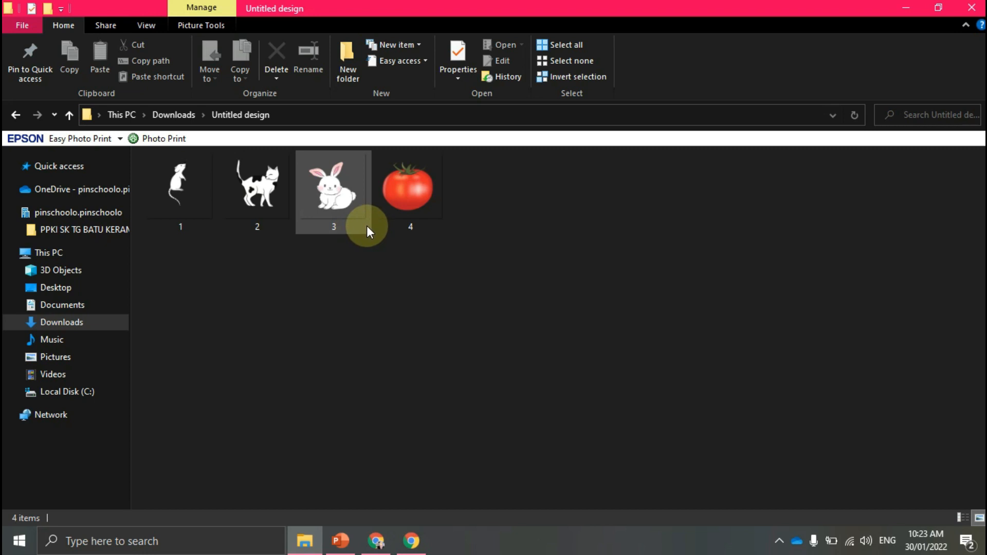
Switch to the worksheet in PowerPoint and check the available sources for inserting pictures.
{"action": "left_click", "coordinate": [337, 541]}
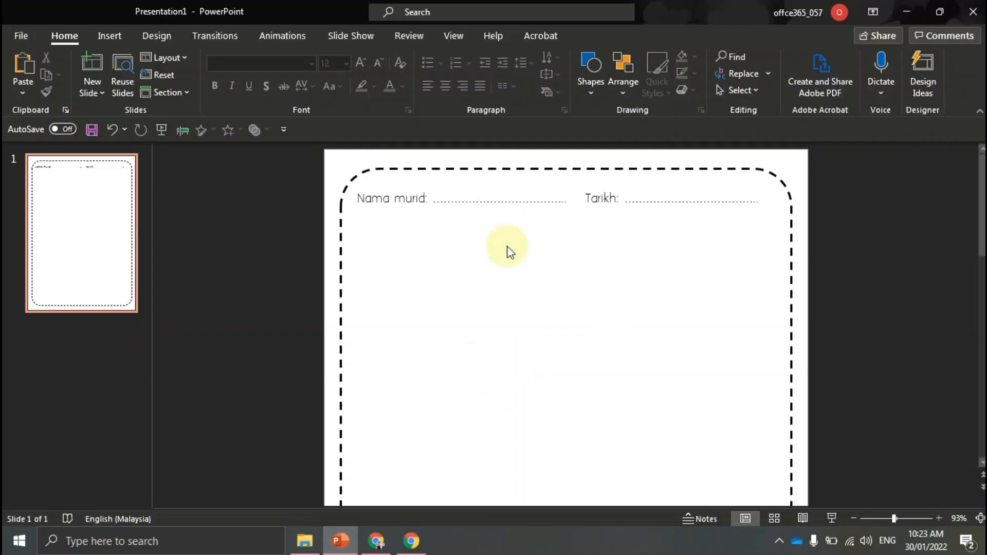
{"action": "scroll", "coordinate": [579, 291], "scroll_direction": "down", "scroll_amount": 3}
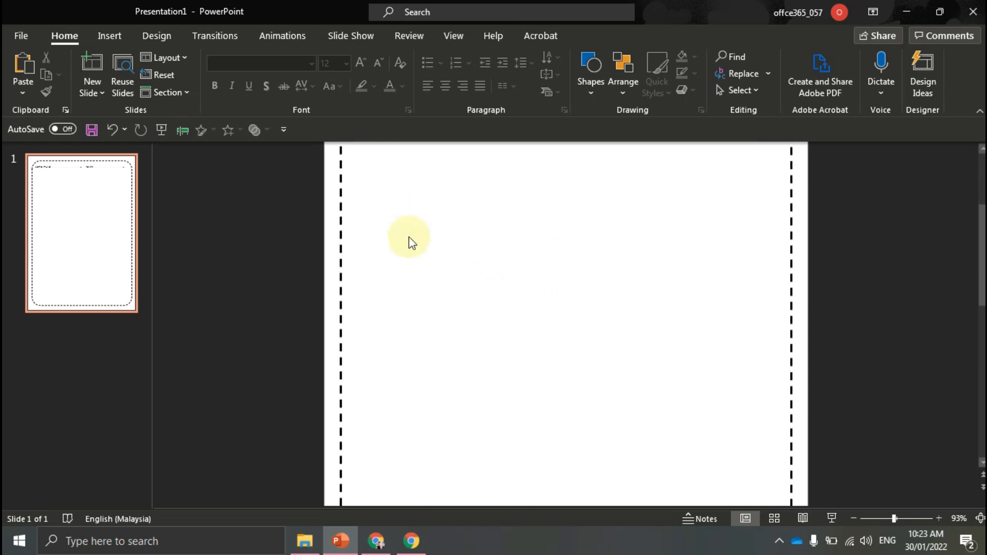
{"action": "left_click", "coordinate": [106, 36]}
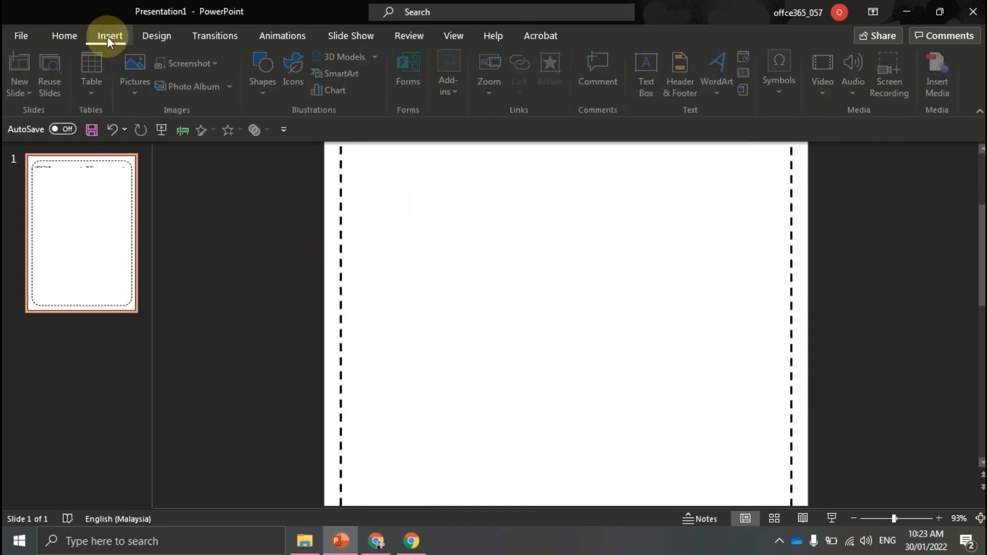
{"action": "left_click", "coordinate": [138, 91]}
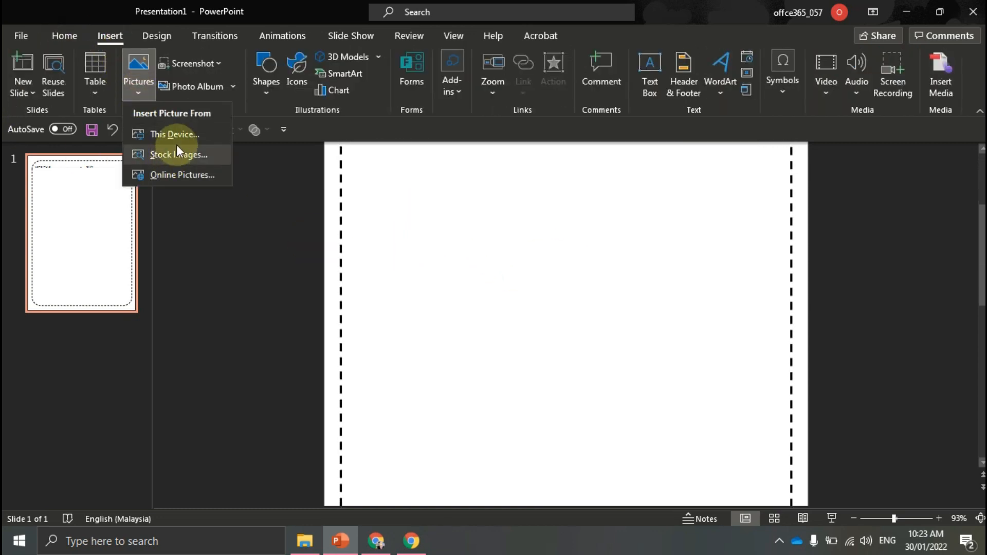
{"action": "scroll", "coordinate": [530, 265], "scroll_direction": "up", "scroll_amount": 3}
{"action": "left_click", "coordinate": [569, 337]}
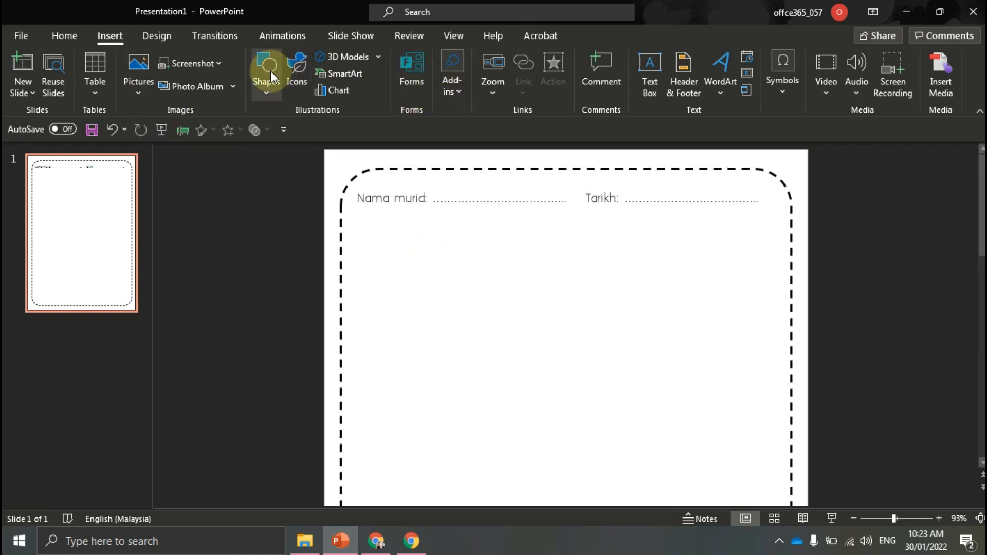
Draw an oval under "Nama murid", shrink it to about 5.26 cm wide and 4.89 cm high, and place it near the dashed border.
{"action": "left_click", "coordinate": [265, 93]}
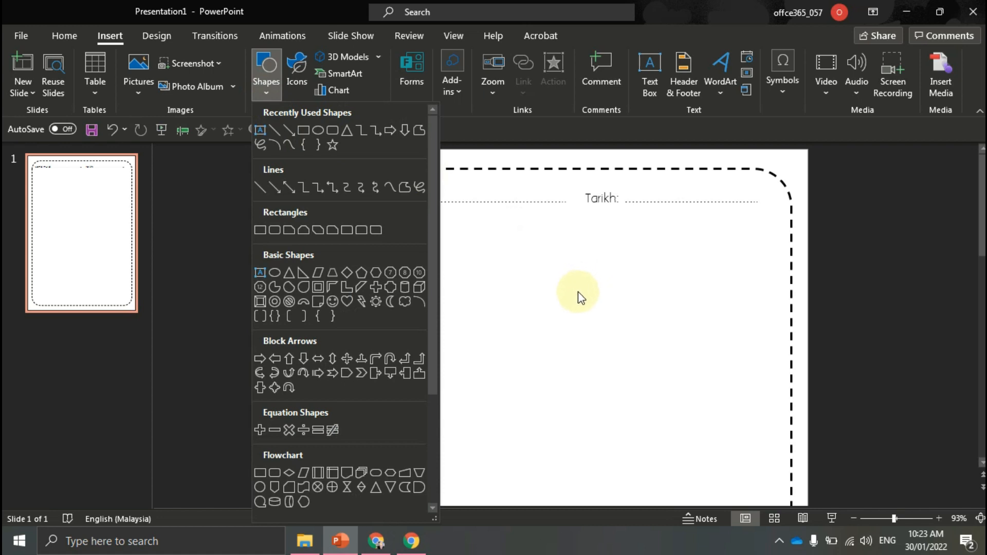
{"action": "left_click", "coordinate": [316, 130]}
{"action": "left_click_drag", "start_coordinate": [385, 245], "coordinate": [588, 434]}
{"action": "left_click_drag", "start_coordinate": [525, 324], "coordinate": [493, 315]}
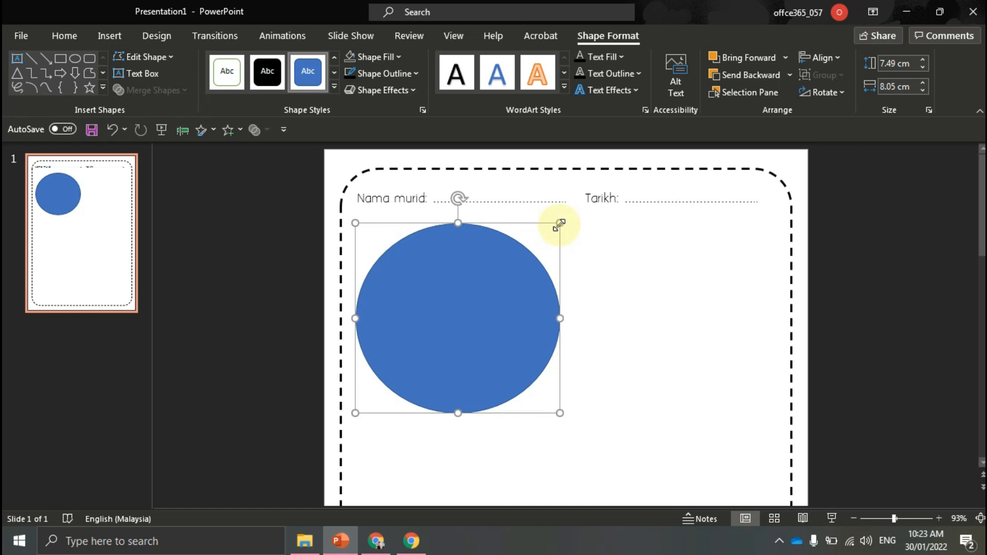
{"action": "left_click_drag", "start_coordinate": [559, 224], "coordinate": [489, 290]}
{"action": "left_click_drag", "start_coordinate": [416, 383], "coordinate": [419, 328]}
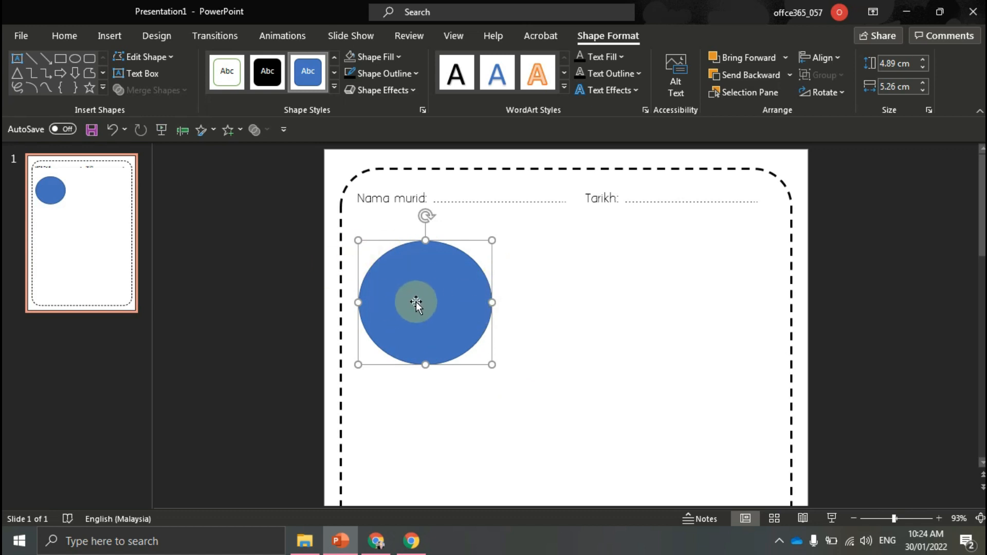
Change the blue oval into a rounded rectangle.
{"action": "left_click", "coordinate": [166, 56]}
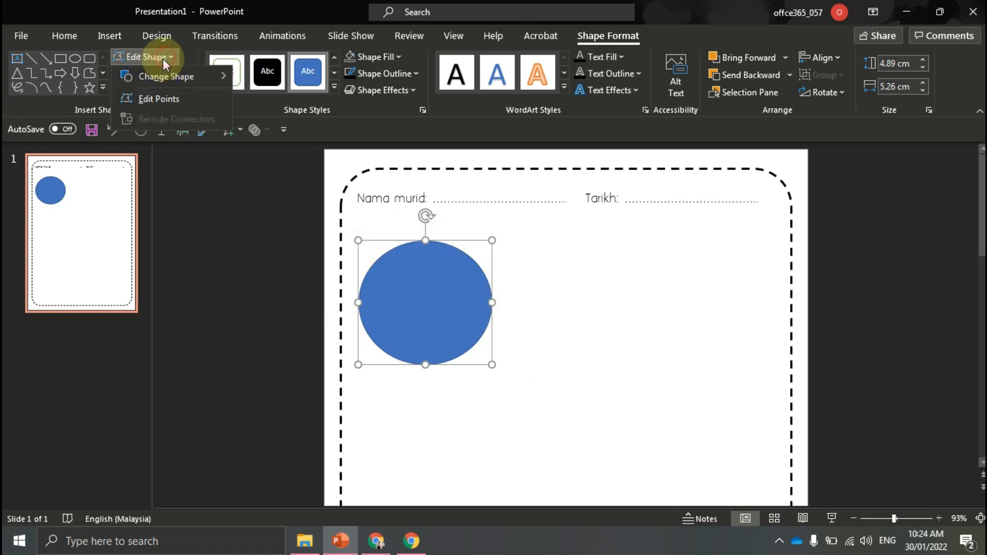
{"action": "mouse_move", "coordinate": [174, 76]}
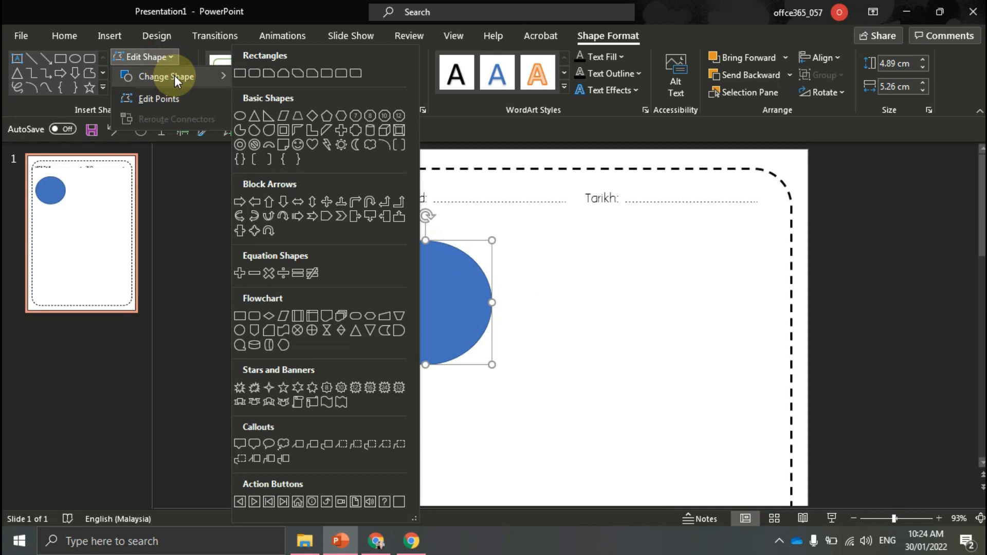
{"action": "left_click", "coordinate": [254, 73]}
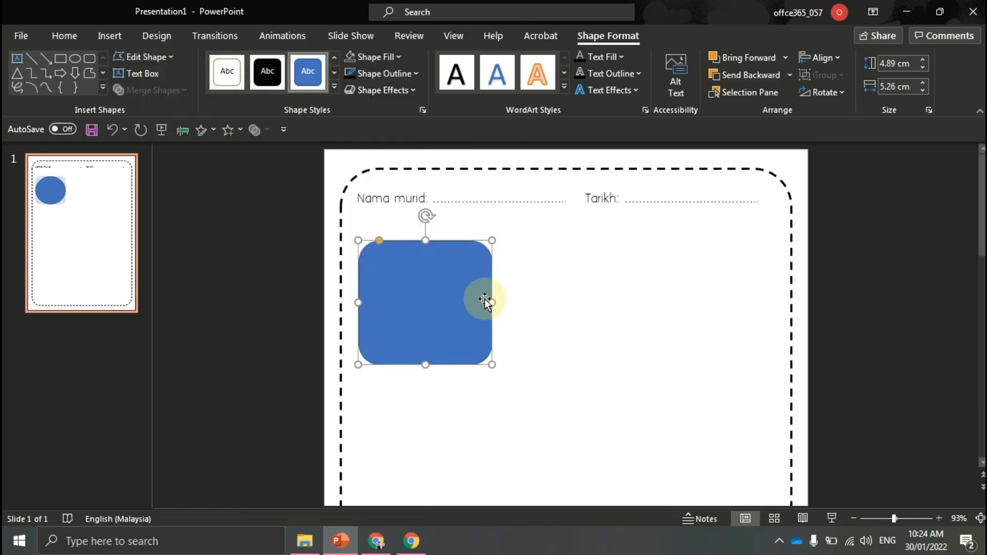
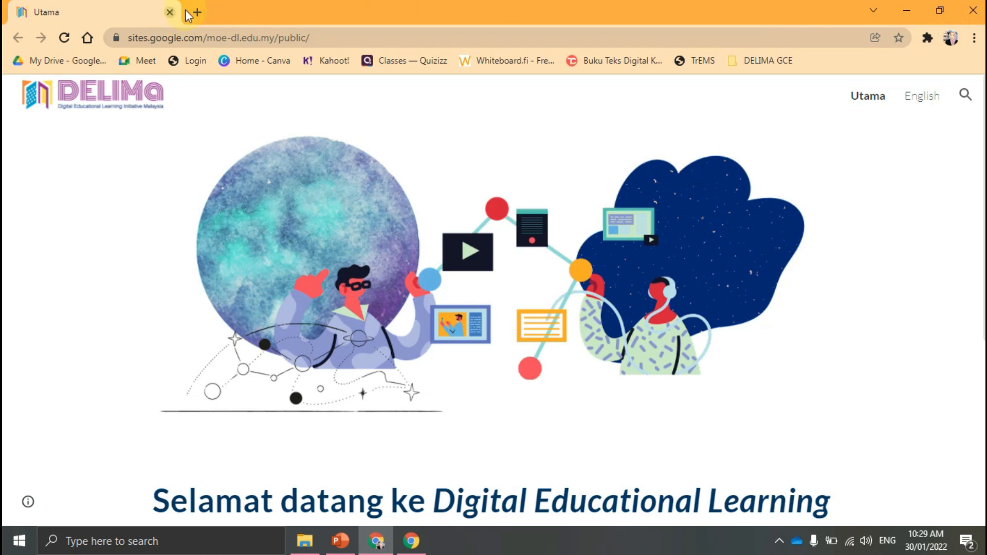
Switch to Chrome and open the Canva home page in a new tab.
{"action": "left_click", "coordinate": [196, 12]}
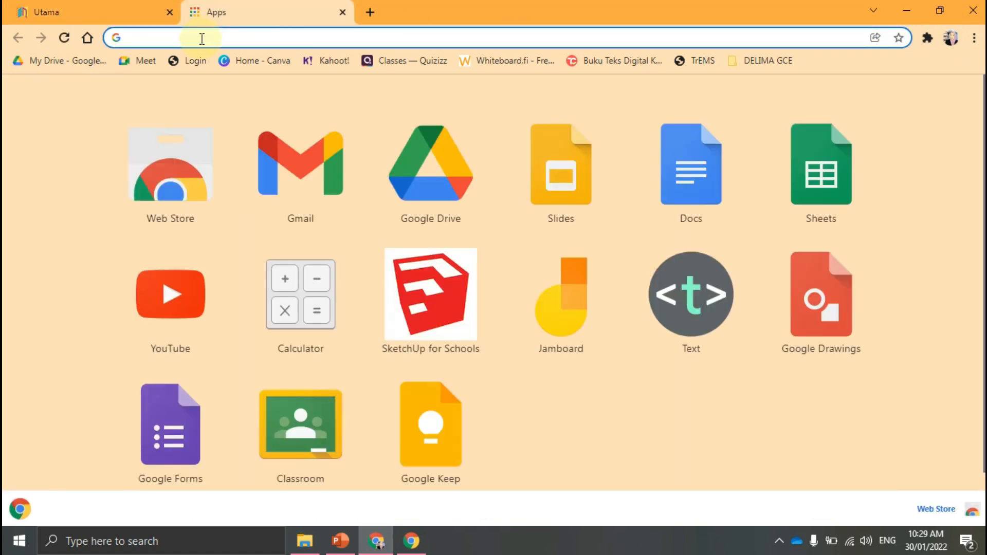
{"action": "left_click", "coordinate": [267, 62]}
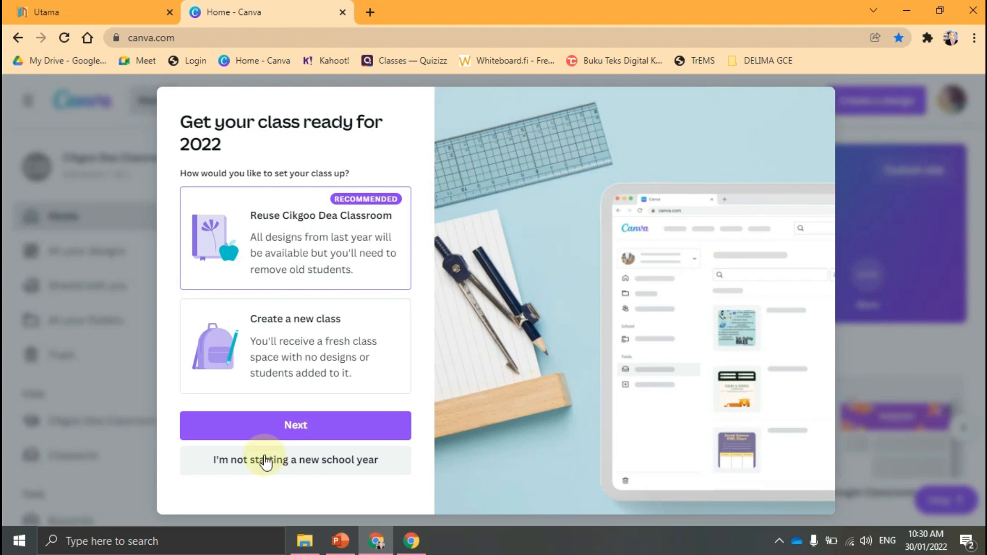
Set up the 2022 class by reusing the existing classroom and keeping its class name.
{"action": "left_click", "coordinate": [291, 431]}
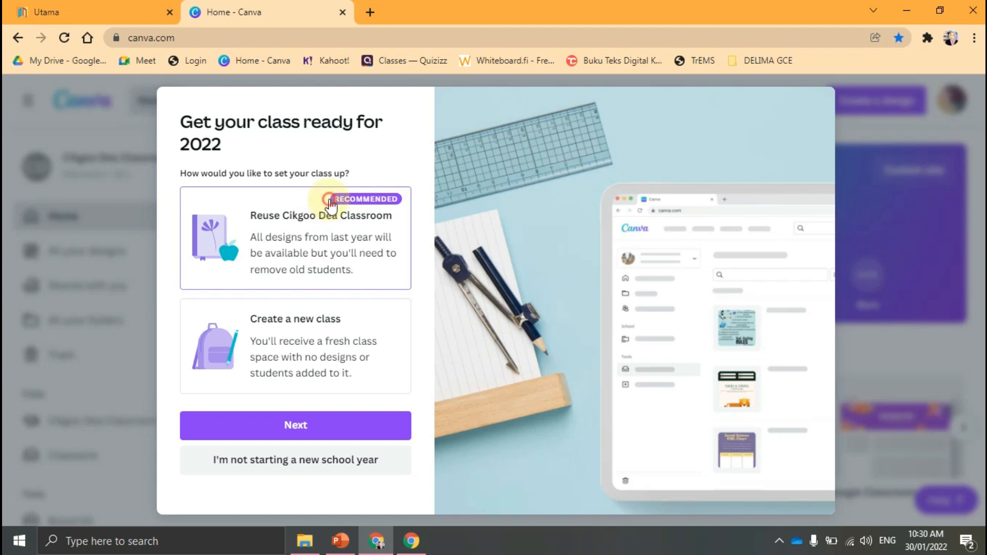
{"action": "left_click", "coordinate": [290, 432]}
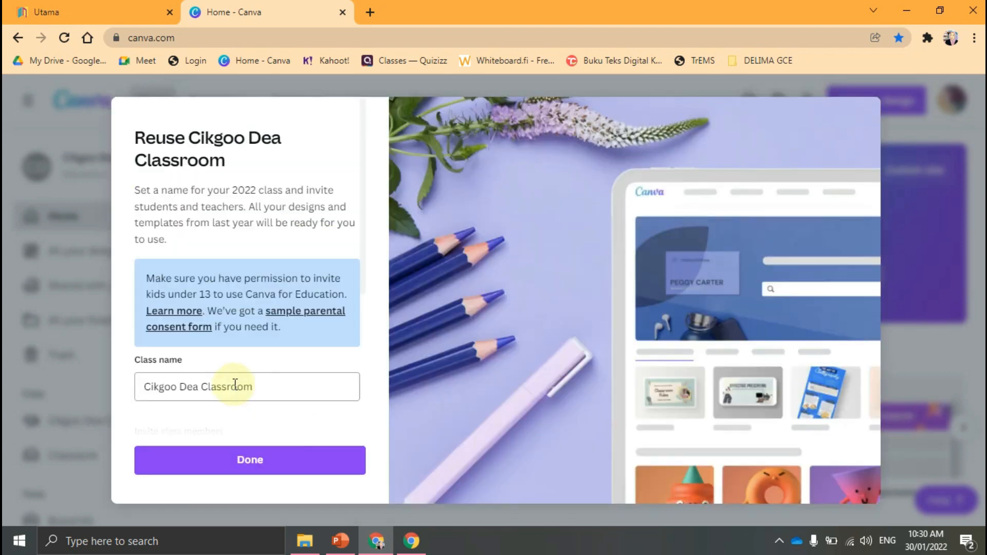
{"action": "left_click", "coordinate": [247, 459]}
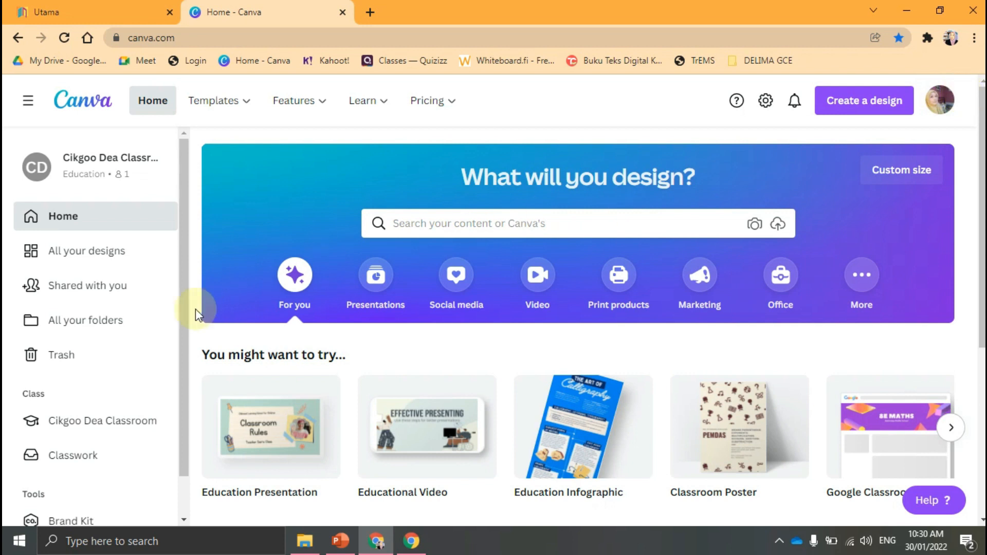
Open the Canva account settings and review the profile, intended use, language, connected accounts and theme sections.
{"action": "left_click", "coordinate": [933, 109]}
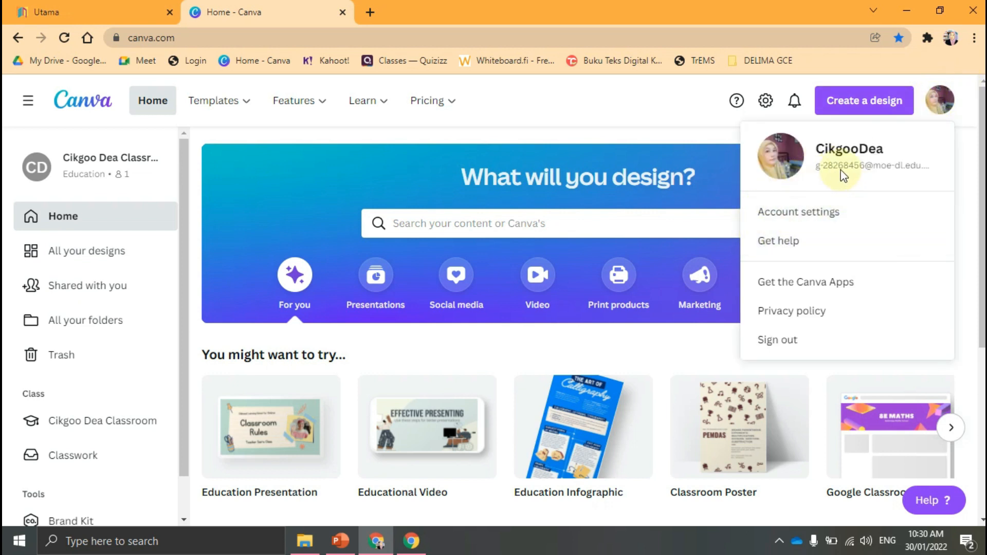
{"action": "left_click", "coordinate": [810, 212]}
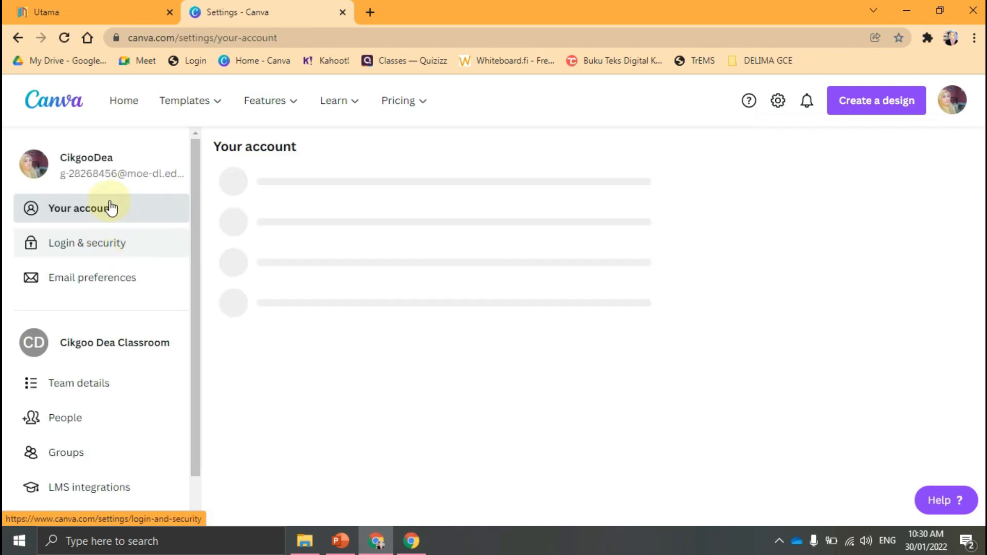
{"action": "scroll", "coordinate": [492, 364], "scroll_direction": "down", "scroll_amount": 3}
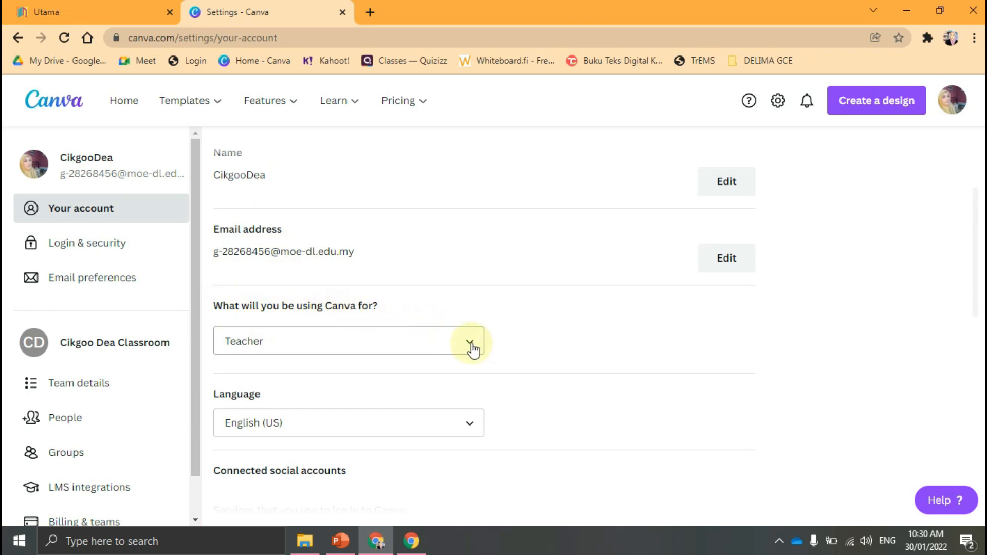
{"action": "scroll", "coordinate": [548, 389], "scroll_direction": "down", "scroll_amount": 4}
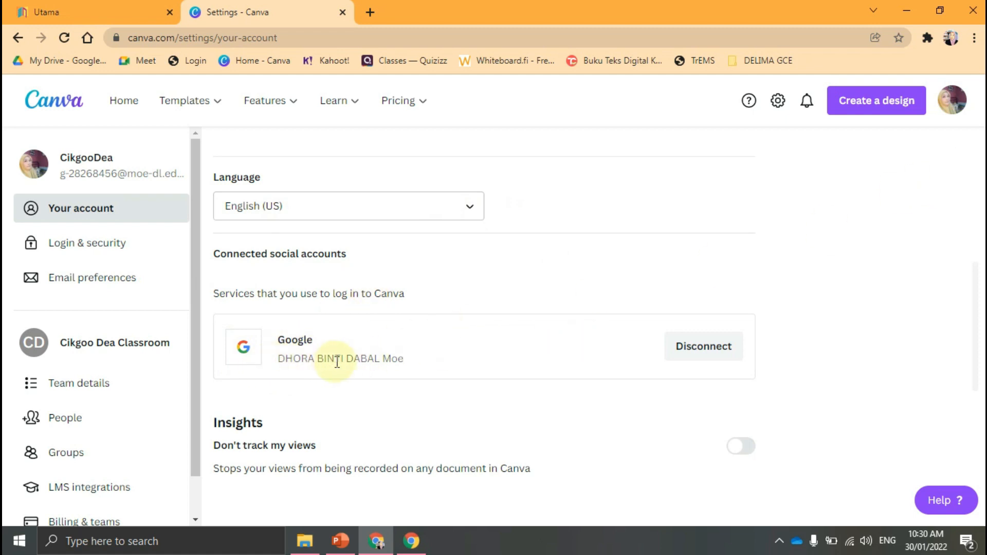
{"action": "scroll", "coordinate": [507, 338], "scroll_direction": "down", "scroll_amount": 4}
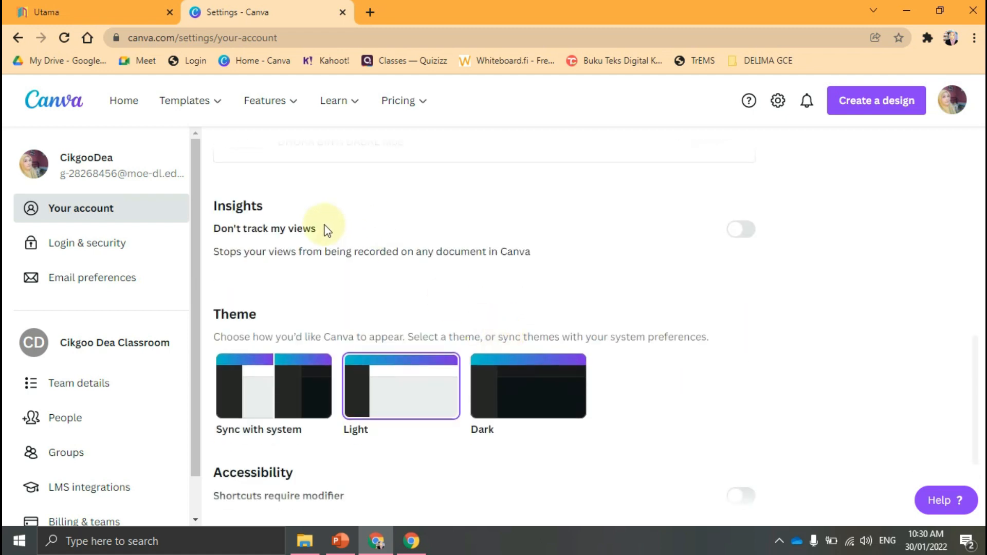
{"action": "scroll", "coordinate": [397, 243], "scroll_direction": "up", "scroll_amount": 8}
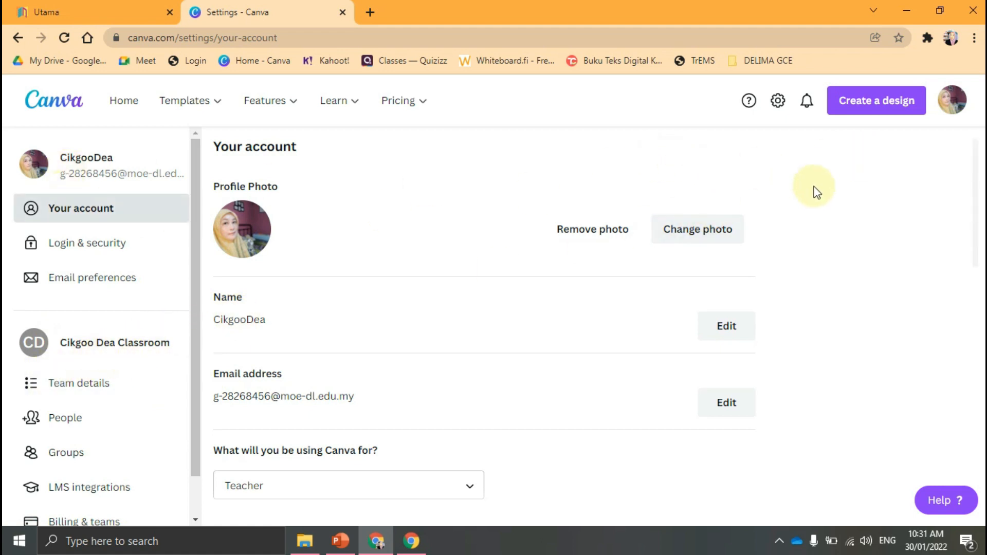
Create a new Logo design and dismiss the trademark advice.
{"action": "left_click", "coordinate": [879, 101]}
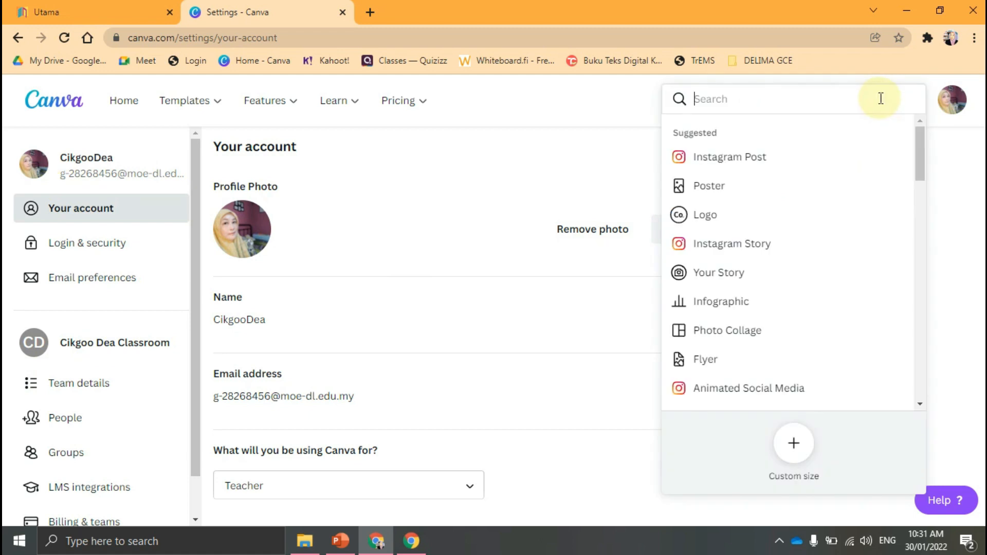
{"action": "left_click", "coordinate": [706, 213]}
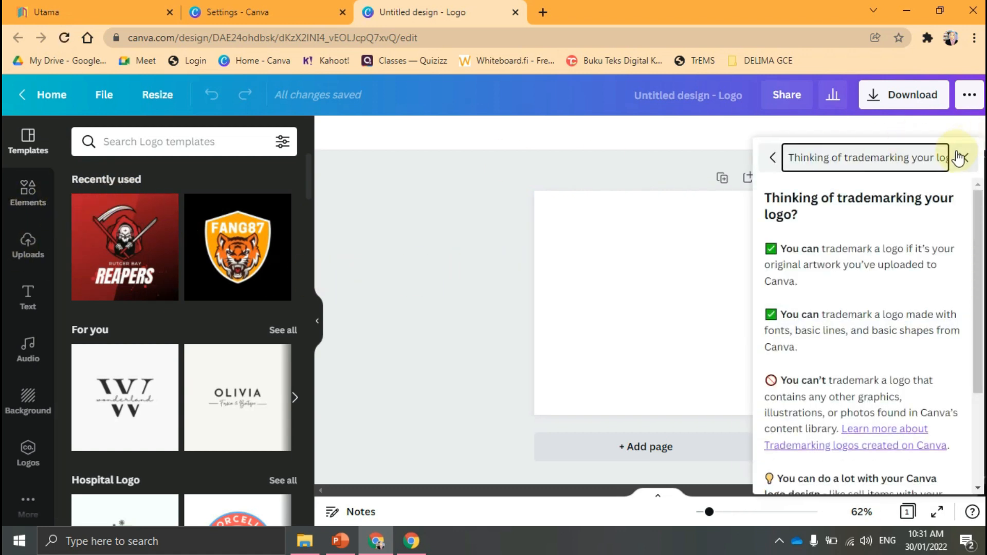
{"action": "left_click", "coordinate": [964, 157]}
Add the graphic of a halved papaya with green fruit to page 1 and enlarge it to fill most of the page.
{"action": "left_click", "coordinate": [28, 194]}
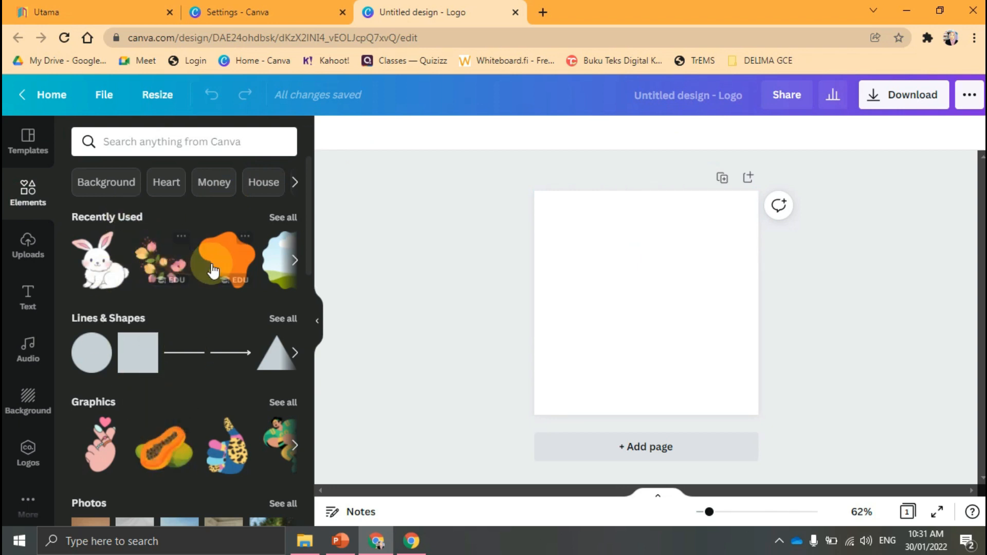
{"action": "scroll", "coordinate": [198, 348], "scroll_direction": "down", "scroll_amount": 4}
{"action": "left_click", "coordinate": [175, 249]}
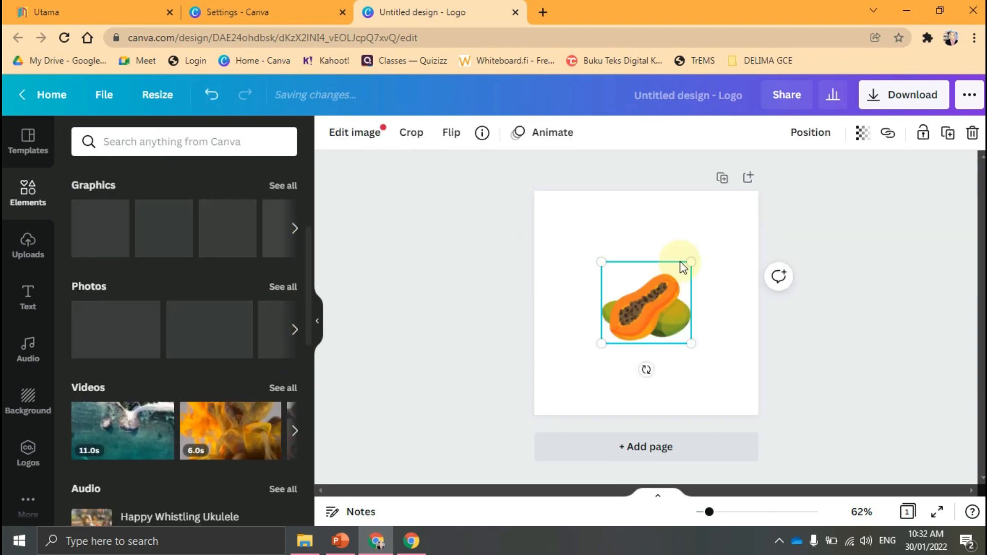
{"action": "left_click_drag", "start_coordinate": [689, 263], "coordinate": [729, 233]}
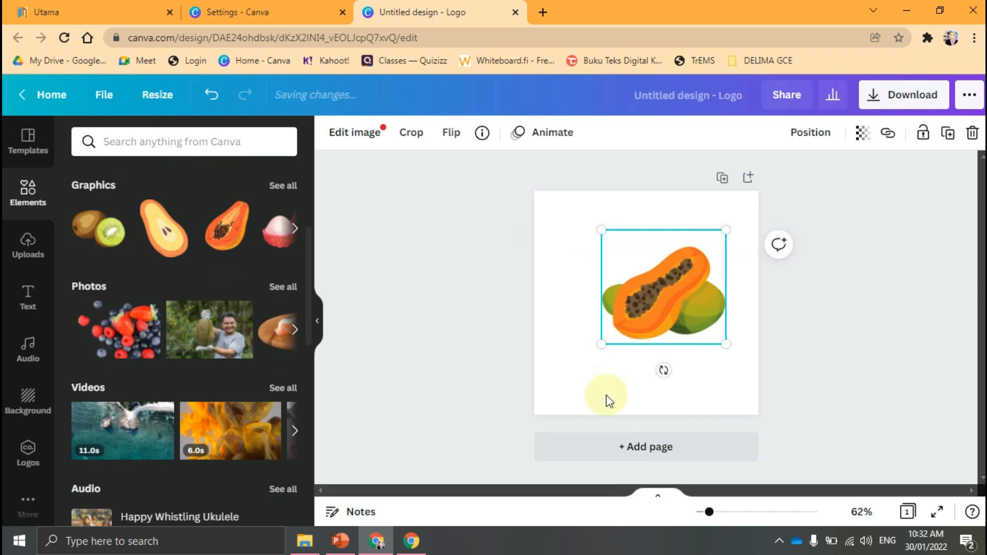
{"action": "left_click_drag", "start_coordinate": [599, 348], "coordinate": [559, 375]}
Add page 2 with the pale yellow halved fruit graphic and enlarge it to fill most of the page.
{"action": "left_click", "coordinate": [652, 454]}
{"action": "left_click", "coordinate": [162, 228]}
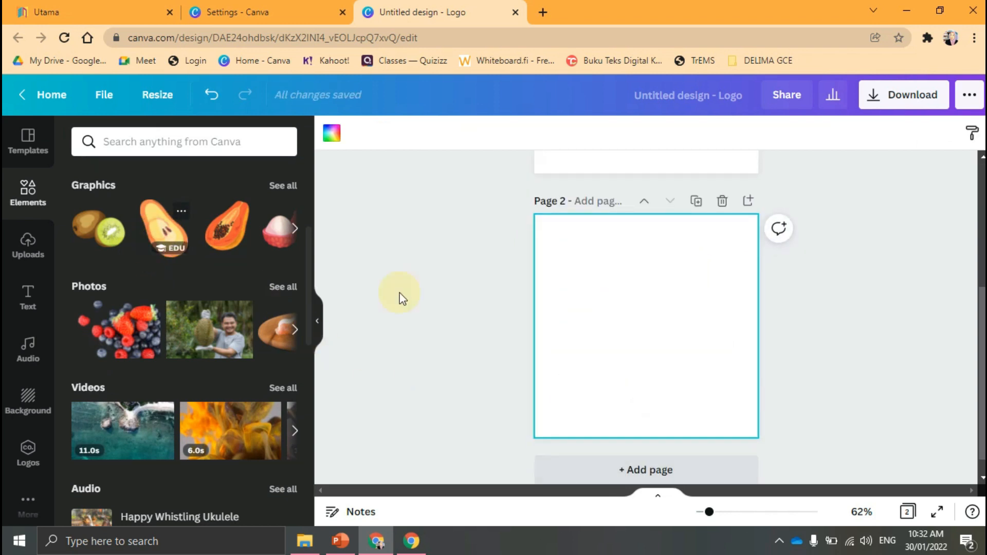
{"action": "left_click_drag", "start_coordinate": [678, 281], "coordinate": [710, 248]}
{"action": "left_click_drag", "start_coordinate": [604, 376], "coordinate": [578, 409]}
Add page 3 with the whole and halved kiwi graphic and enlarge it across the page.
{"action": "left_click", "coordinate": [666, 470]}
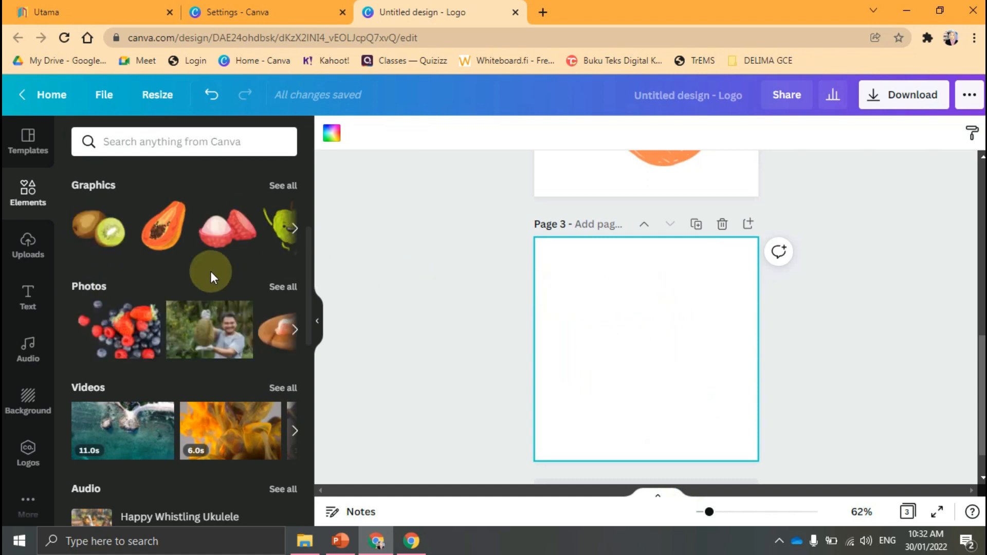
{"action": "scroll", "coordinate": [514, 272], "scroll_direction": "up", "scroll_amount": 10}
{"action": "scroll", "coordinate": [497, 277], "scroll_direction": "down", "scroll_amount": 10}
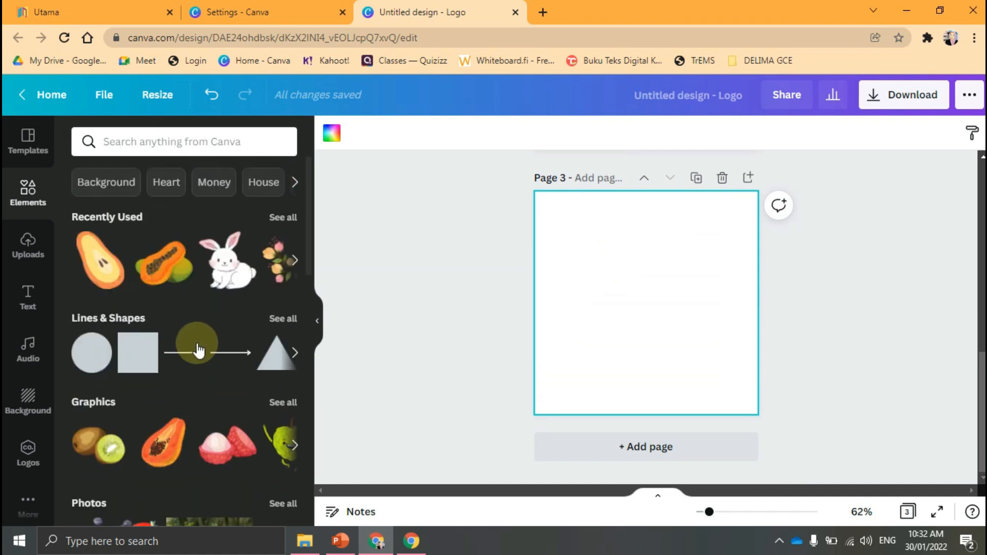
{"action": "left_click", "coordinate": [107, 452]}
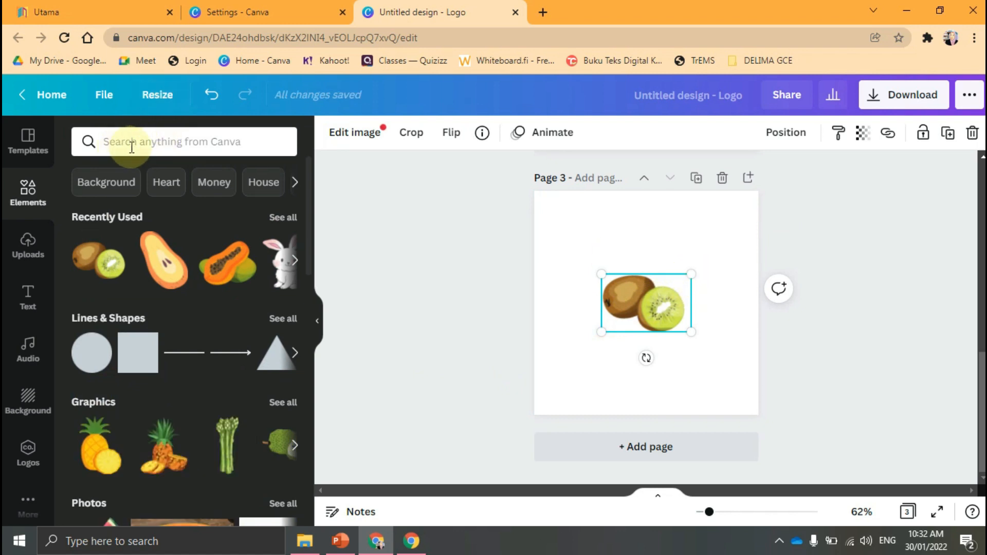
{"action": "left_click_drag", "start_coordinate": [696, 274], "coordinate": [720, 251]}
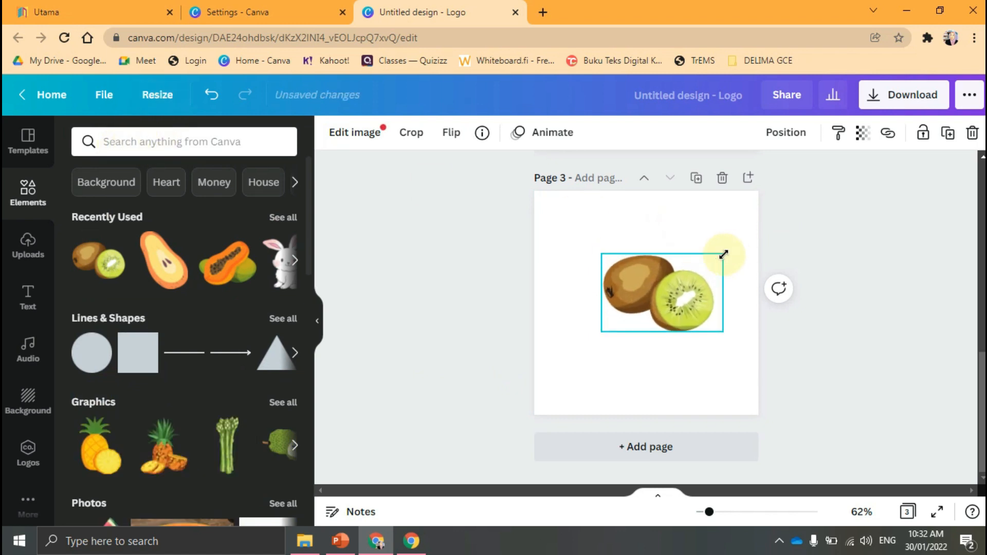
{"action": "mouse_move", "coordinate": [602, 334]}
{"action": "left_mouse_down"}
{"action": "mouse_move", "coordinate": [569, 357]}
{"action": "mouse_move", "coordinate": [610, 351]}
{"action": "left_mouse_up"}
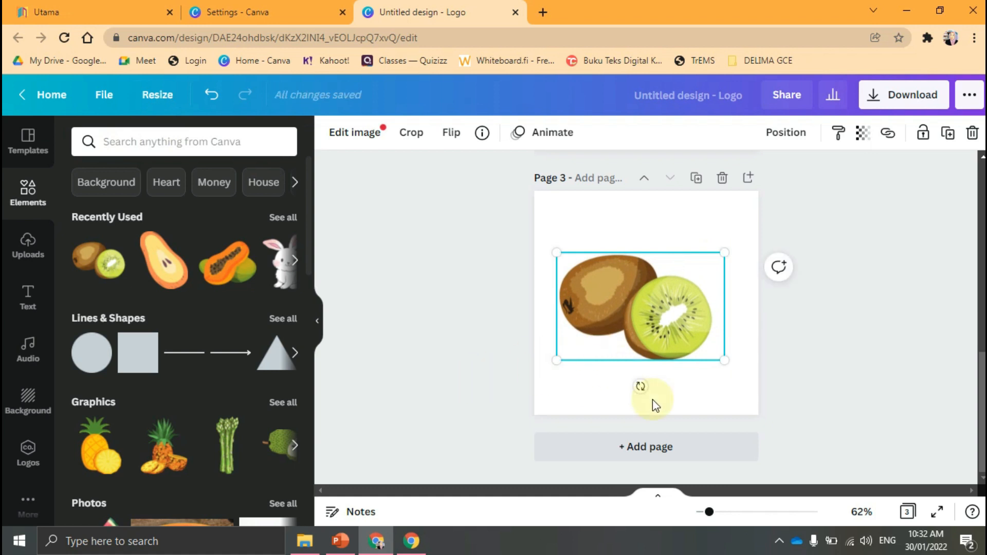
Add page 4 with the round orange fruit slice graphic and enlarge it to fill most of the page.
{"action": "left_click", "coordinate": [654, 454]}
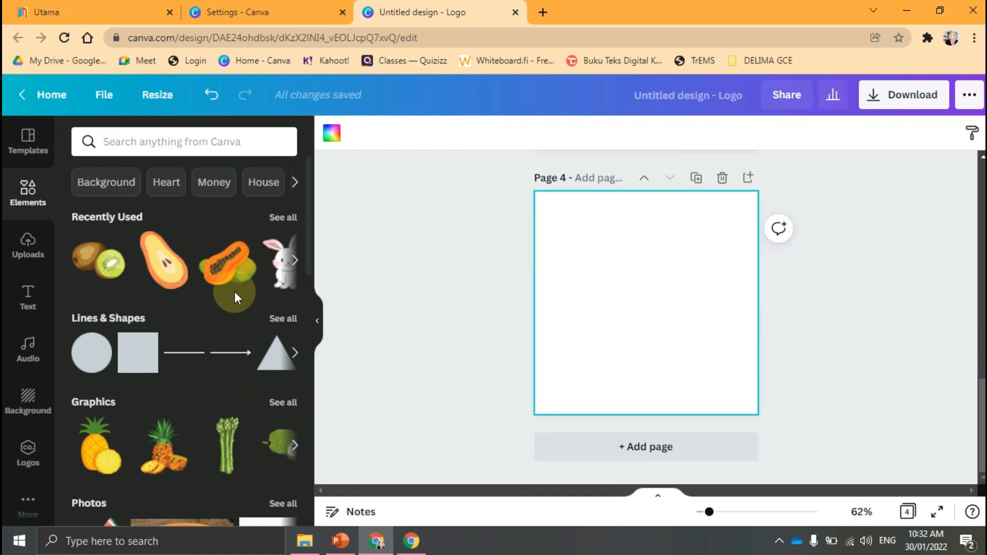
{"action": "left_click", "coordinate": [97, 441]}
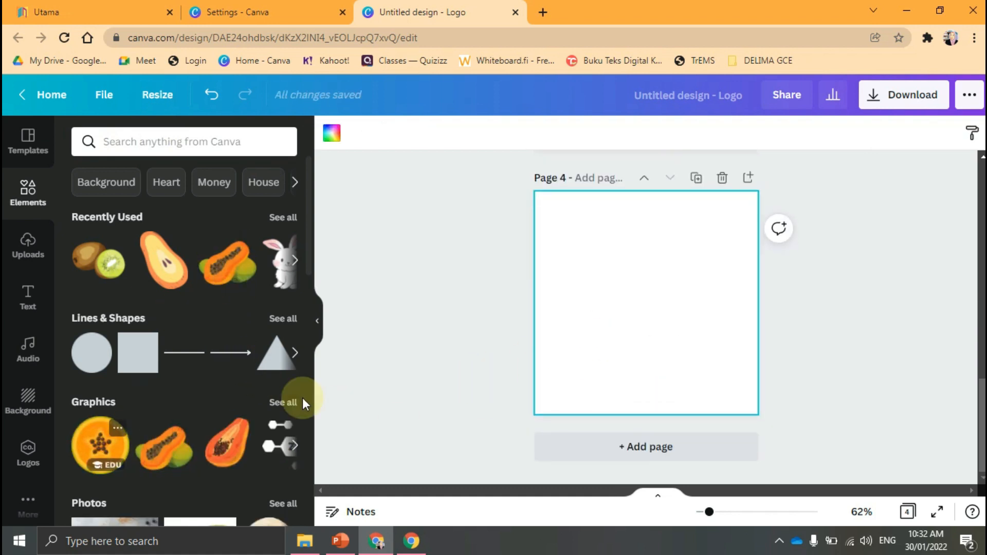
{"action": "left_click_drag", "start_coordinate": [686, 256], "coordinate": [721, 233]}
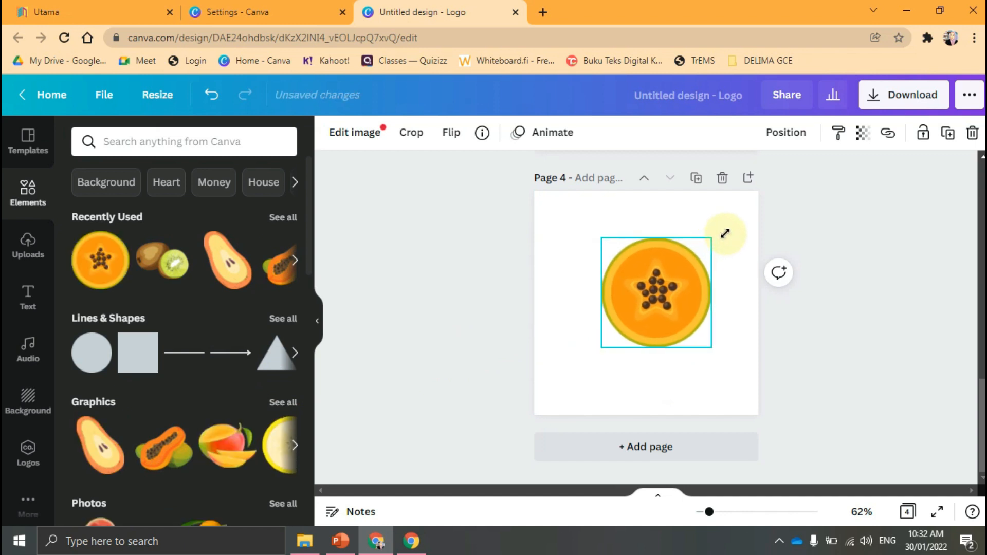
{"action": "left_click_drag", "start_coordinate": [603, 347], "coordinate": [564, 384]}
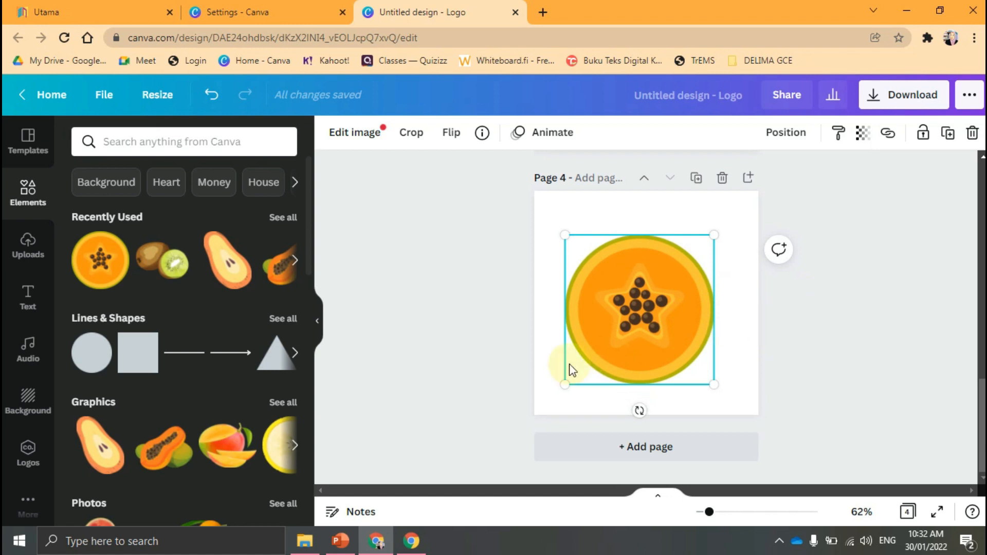
Add page 5 with the sliced mango graphic and page 6 with the photo of oranges and green leaves.
{"action": "left_click", "coordinate": [646, 446]}
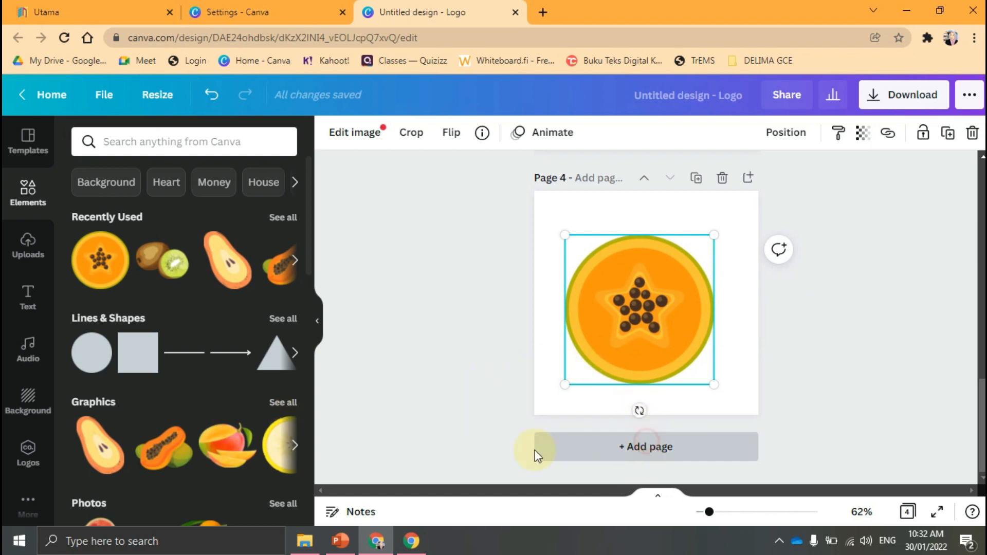
{"action": "left_click", "coordinate": [226, 442]}
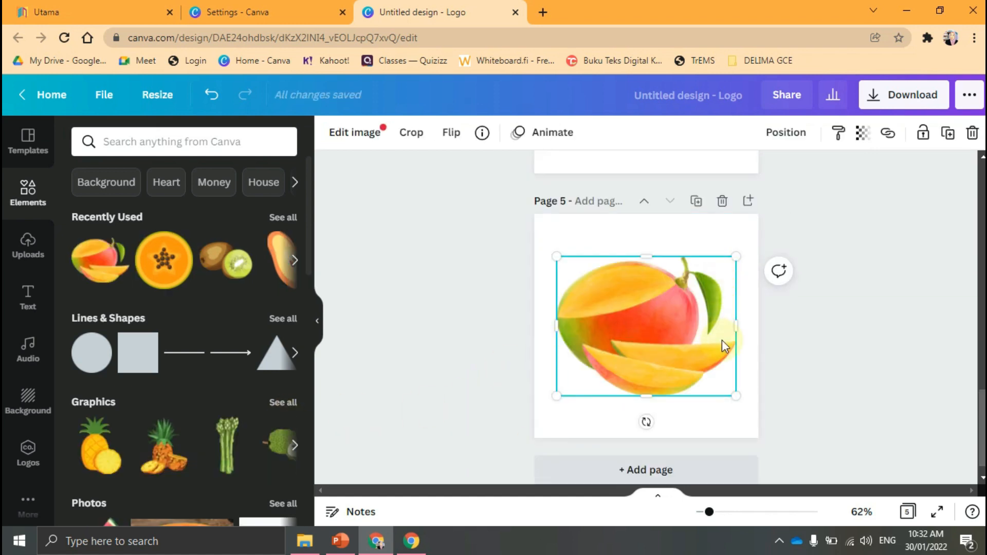
{"action": "left_click", "coordinate": [661, 473]}
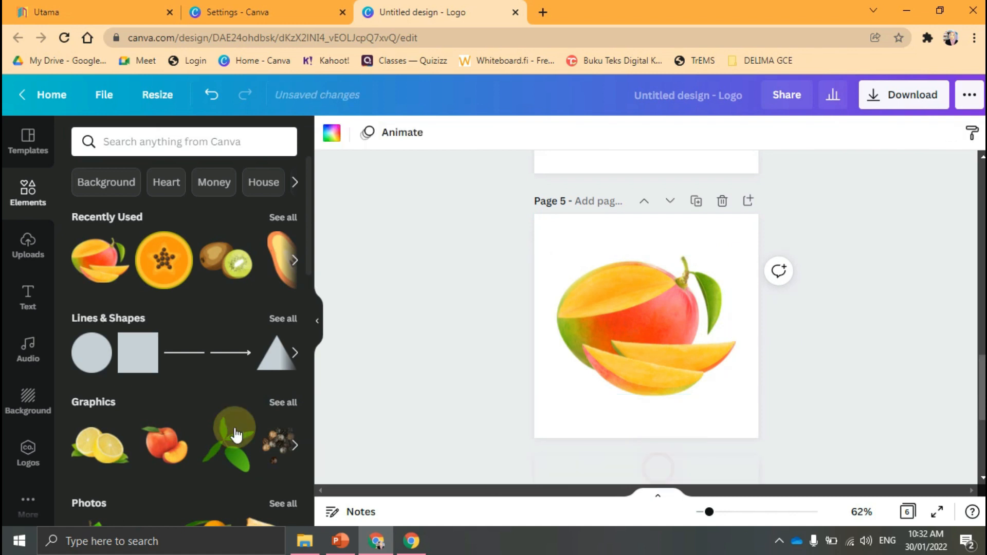
{"action": "scroll", "coordinate": [214, 298], "scroll_direction": "down", "scroll_amount": 3}
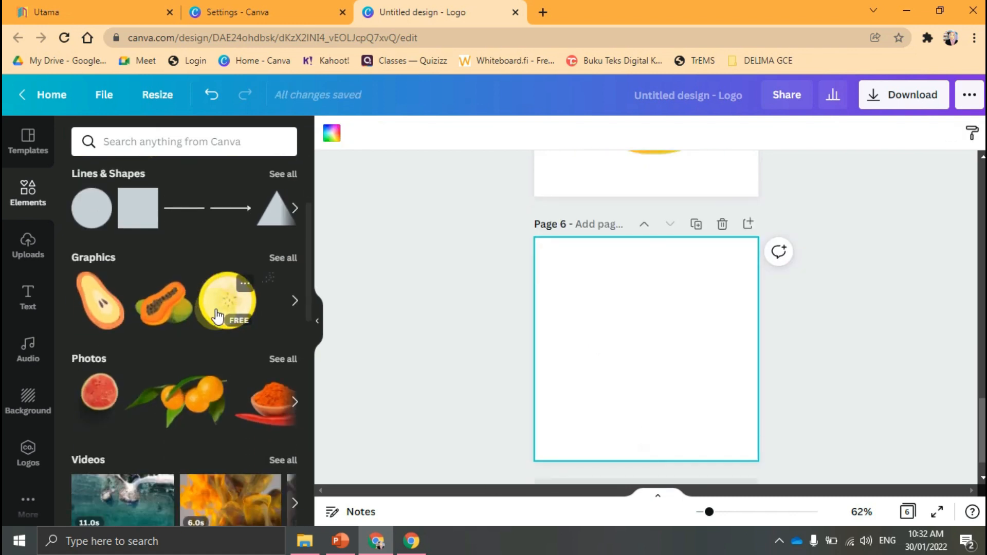
{"action": "left_click", "coordinate": [198, 403]}
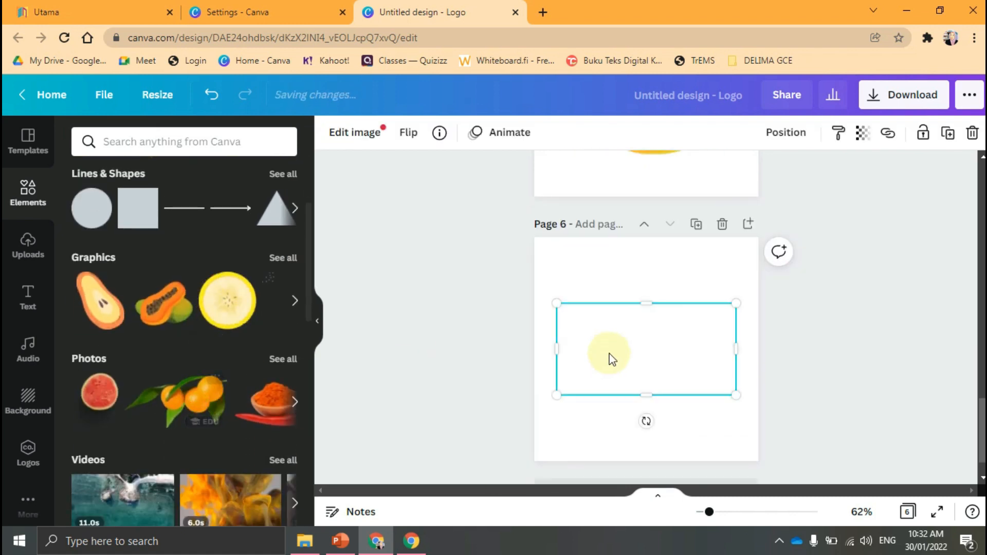
{"action": "left_click", "coordinate": [832, 264]}
Download all 6 pages as PNG files at size 1 with a transparent background.
{"action": "scroll", "coordinate": [774, 319], "scroll_direction": "up", "scroll_amount": 15}
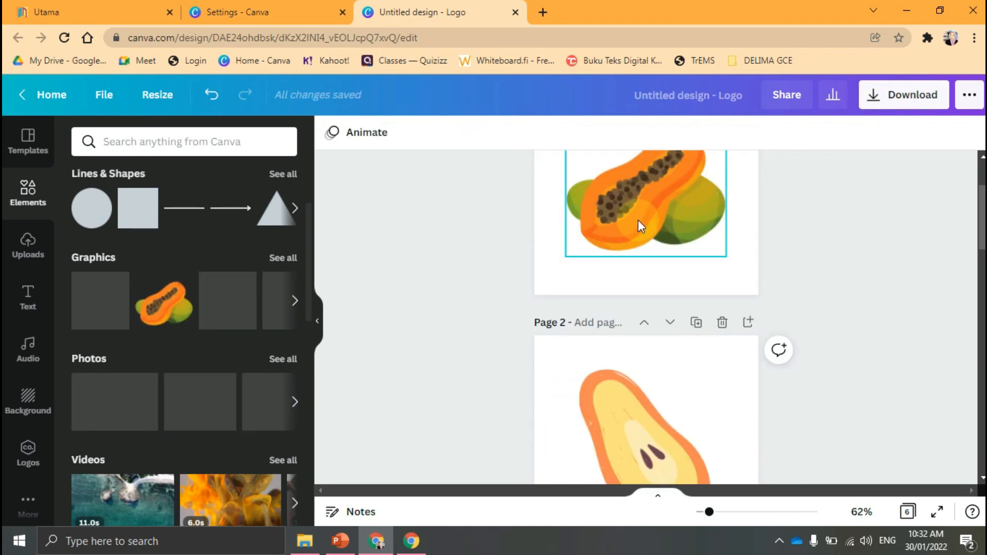
{"action": "scroll", "coordinate": [637, 220], "scroll_direction": "up", "scroll_amount": 2}
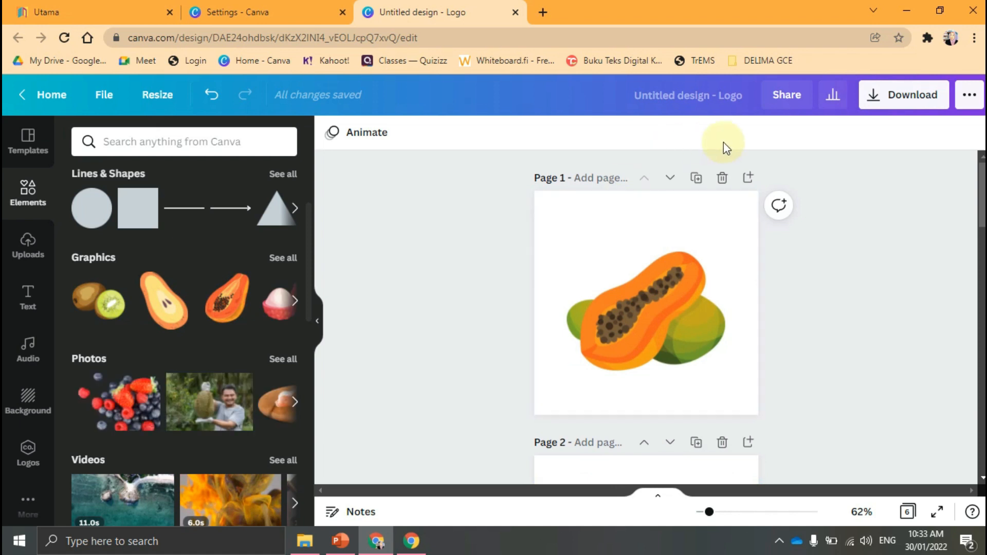
{"action": "left_click", "coordinate": [912, 100]}
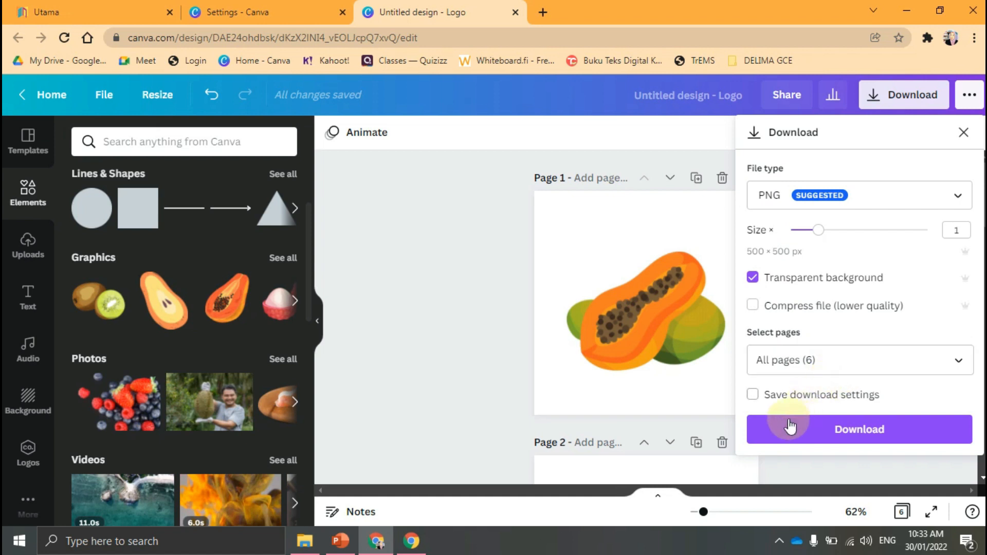
{"action": "left_click", "coordinate": [856, 435]}
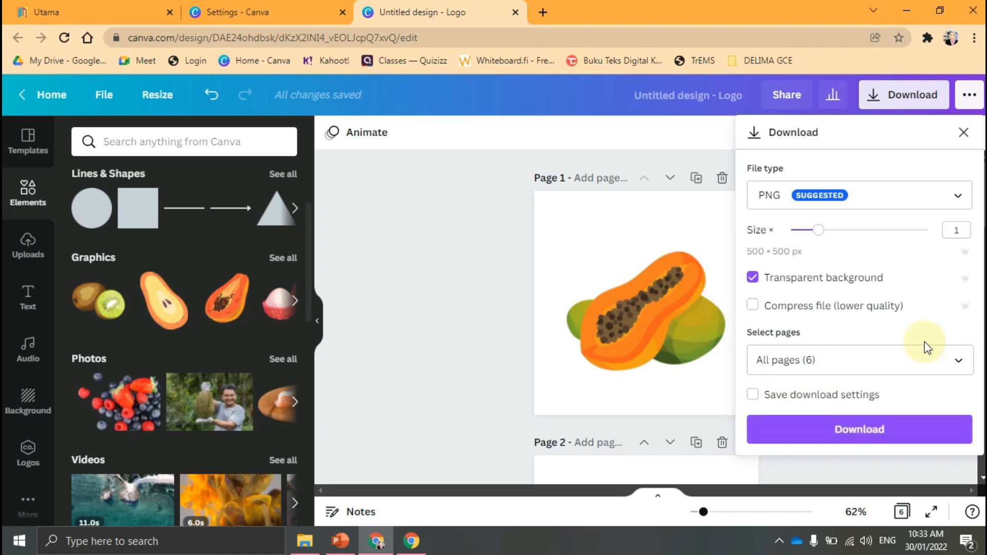
{"action": "left_click", "coordinate": [860, 432]}
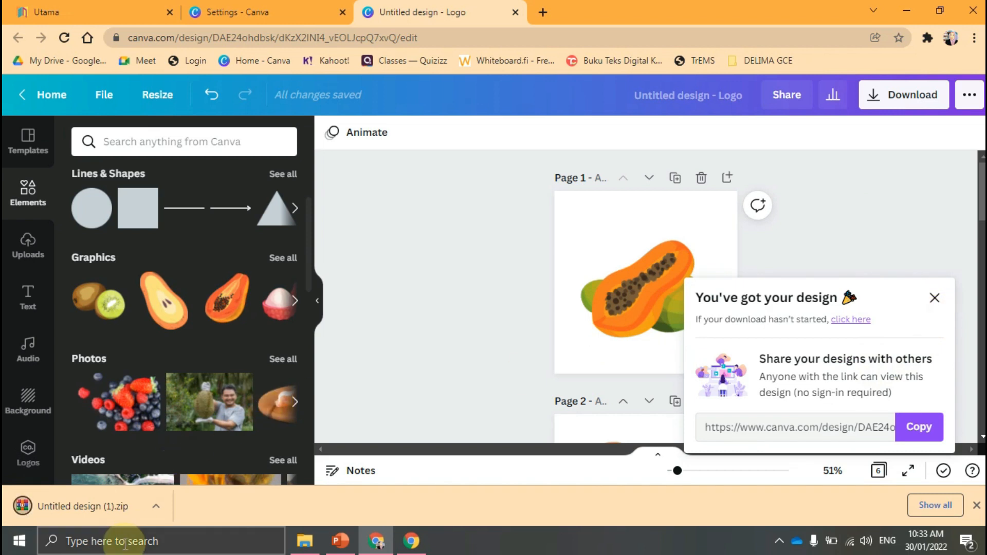
Switch to File Explorer and extract the Untitled design (1) archive in Downloads into its own folder.
{"action": "left_click", "coordinate": [304, 546]}
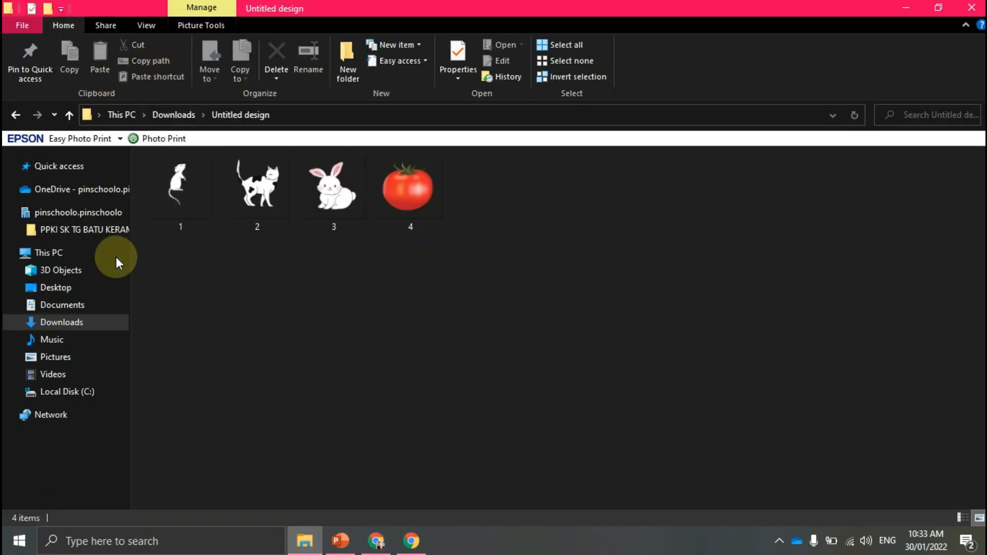
{"action": "left_click", "coordinate": [66, 324]}
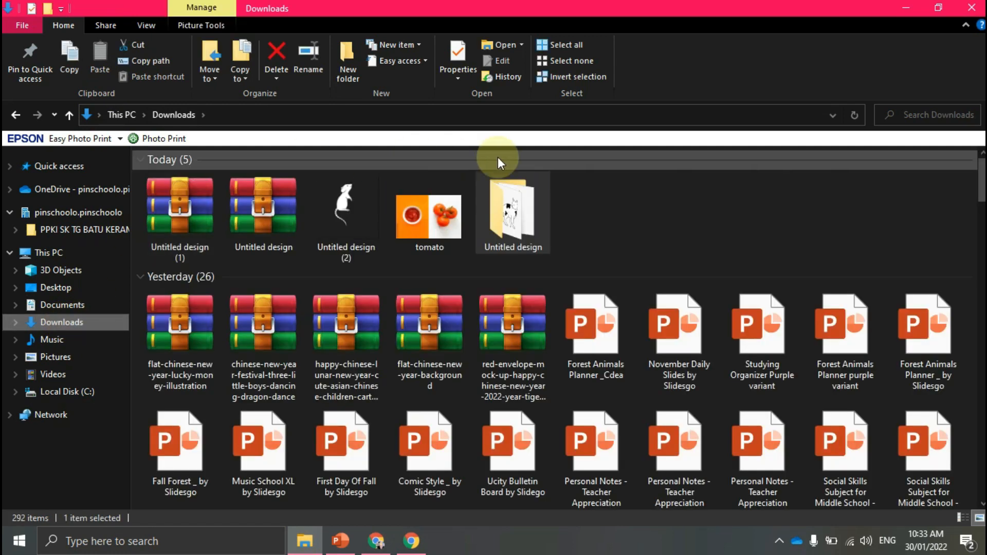
{"action": "left_click", "coordinate": [172, 202]}
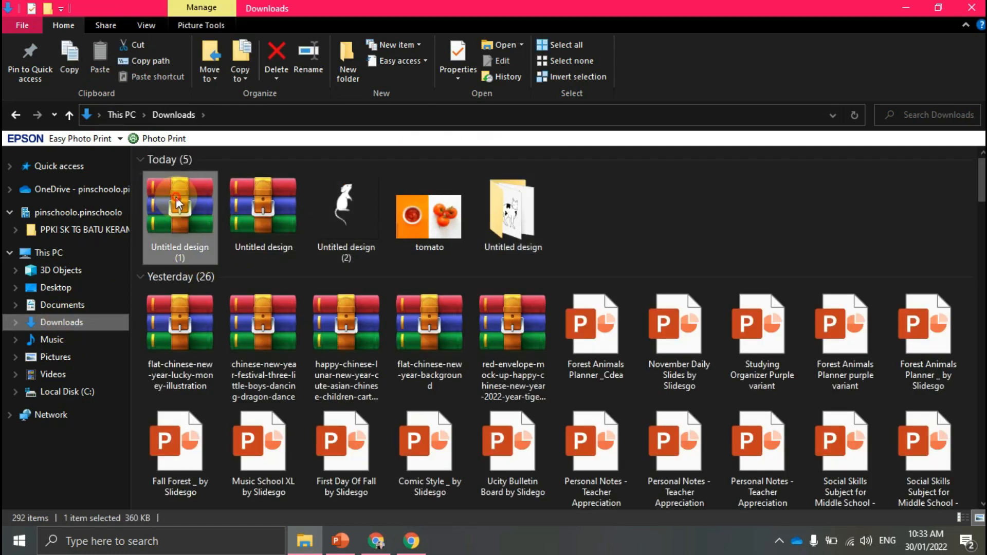
{"action": "right_click", "coordinate": [182, 195]}
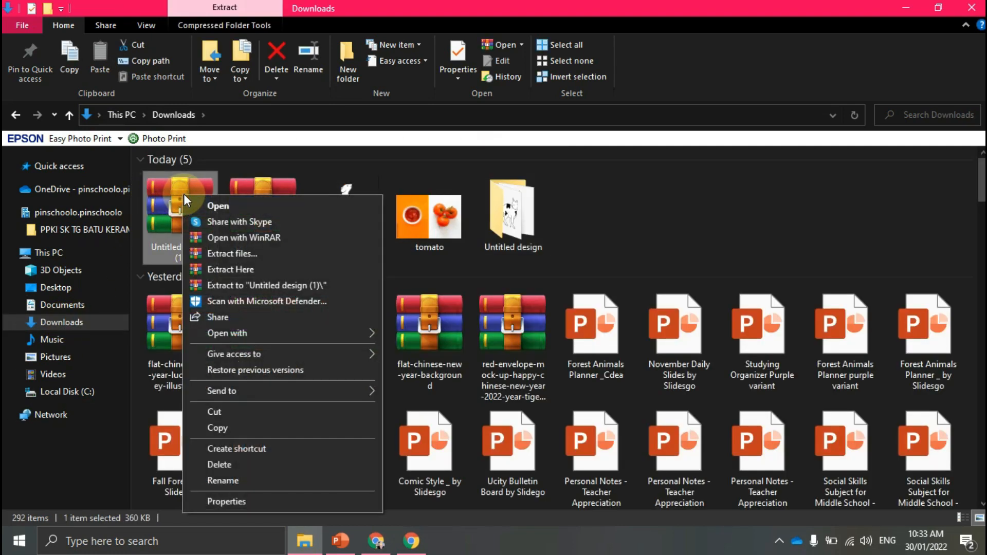
{"action": "left_click", "coordinate": [230, 283]}
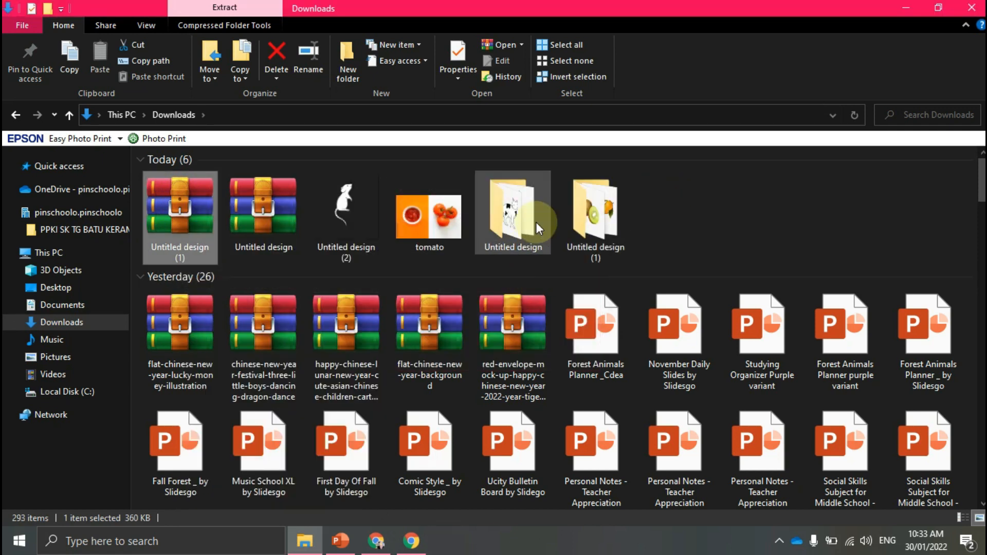
Open the extracted Untitled design (1) folder, preview image 6, and close the preview.
{"action": "double_click", "coordinate": [598, 208]}
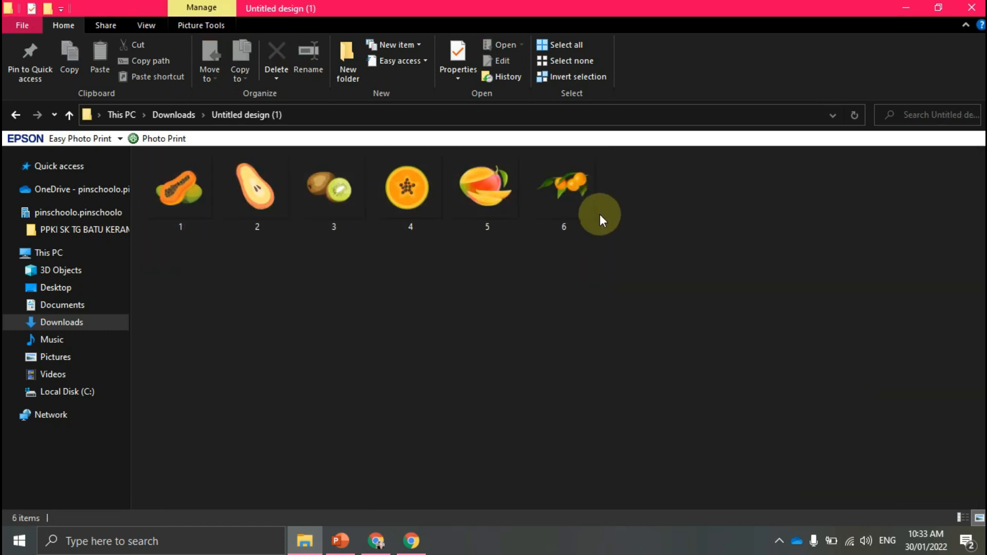
{"action": "left_click", "coordinate": [573, 179]}
{"action": "double_click", "coordinate": [574, 178]}
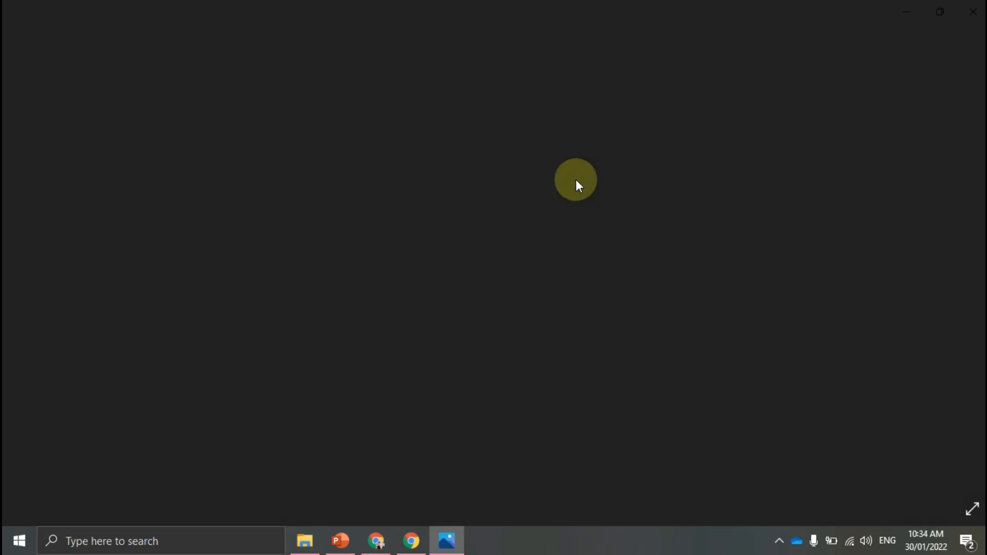
{"action": "left_click", "coordinate": [982, 13]}
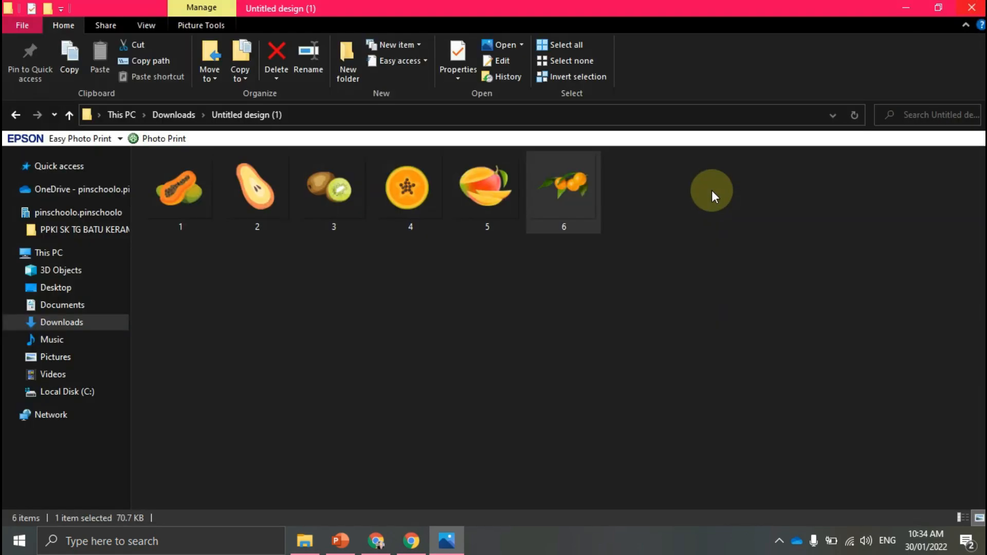
Switch back to the Canva design and search the elements for "kids".
{"action": "left_click", "coordinate": [377, 541]}
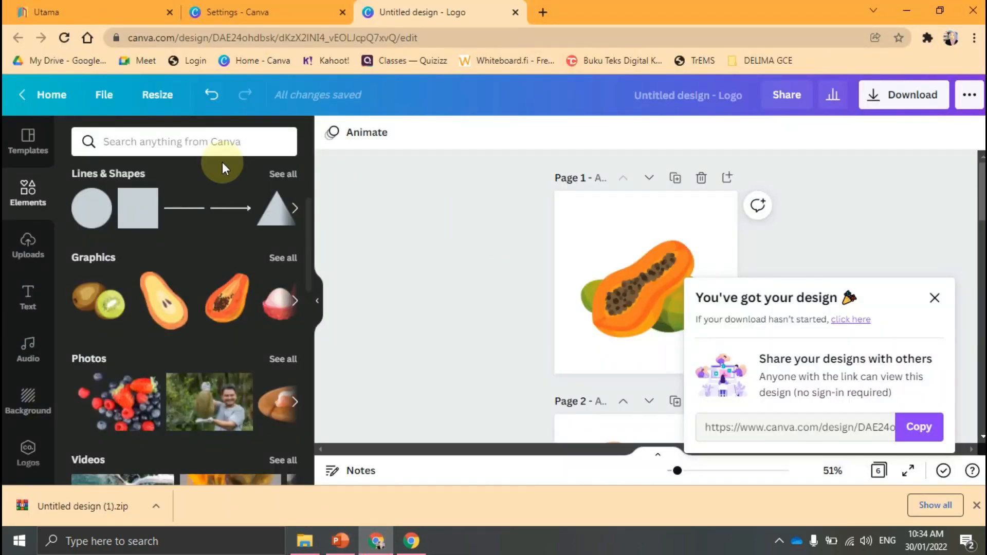
{"action": "left_click", "coordinate": [40, 185]}
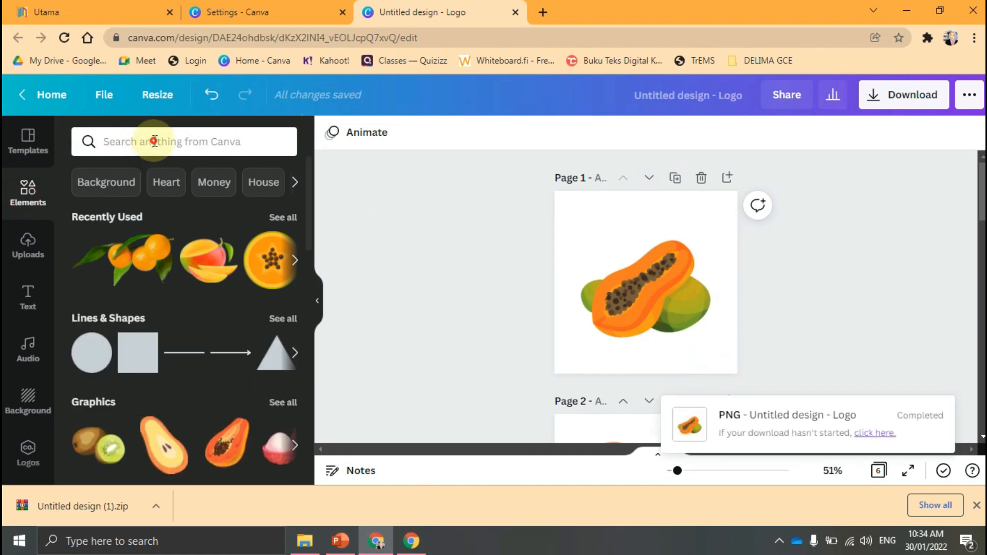
{"action": "left_click", "coordinate": [154, 134]}
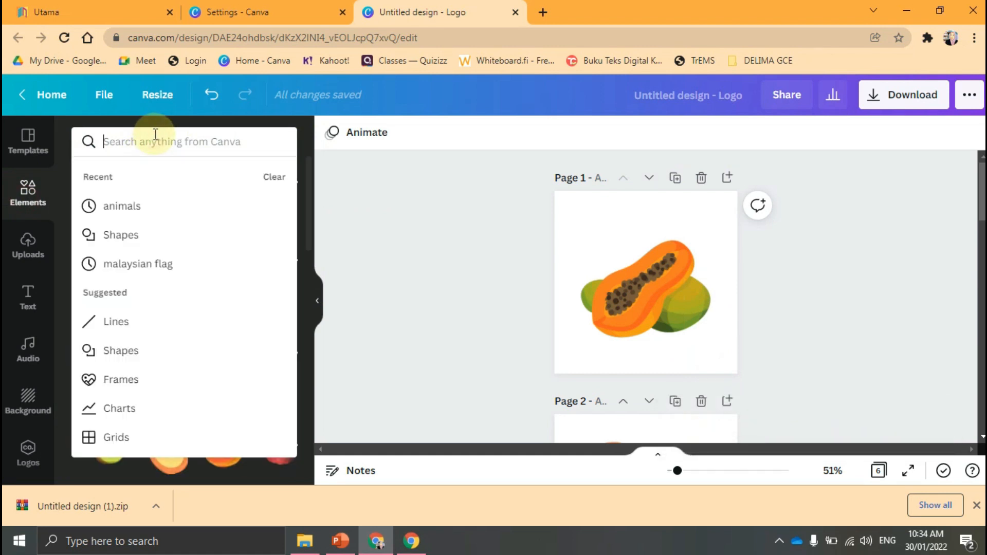
{"action": "type", "text": "kids"}
{"action": "key", "text": "Return"}
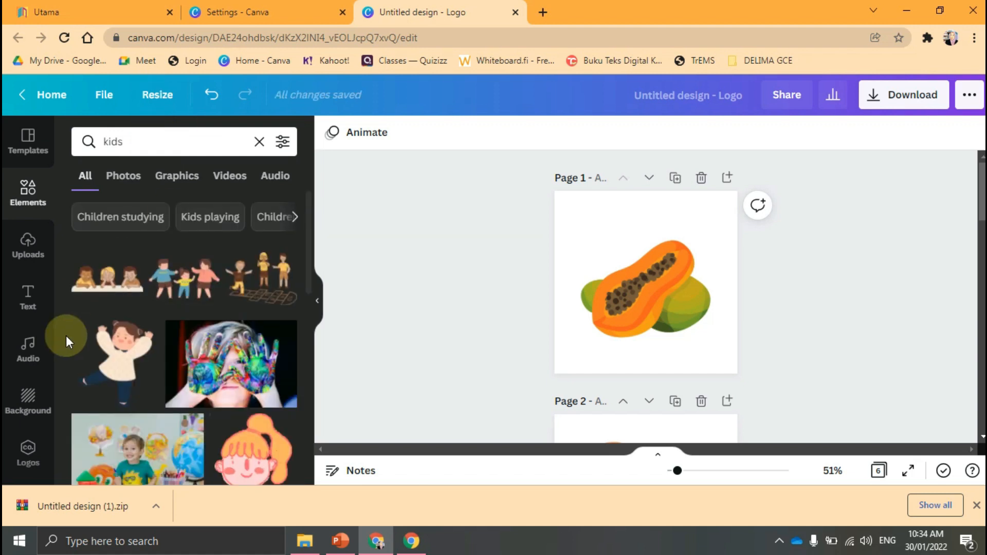
Add page 7 with the graphic of the boy in a hat and striped shirt and enlarge it on the page.
{"action": "scroll", "coordinate": [177, 315], "scroll_direction": "down", "scroll_amount": 2}
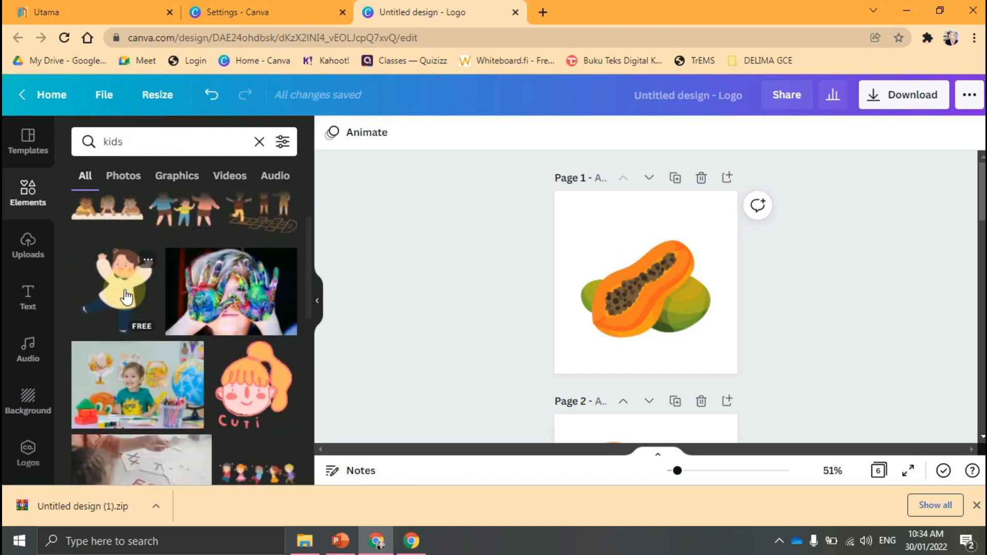
{"action": "scroll", "coordinate": [644, 284], "scroll_direction": "down", "scroll_amount": 10}
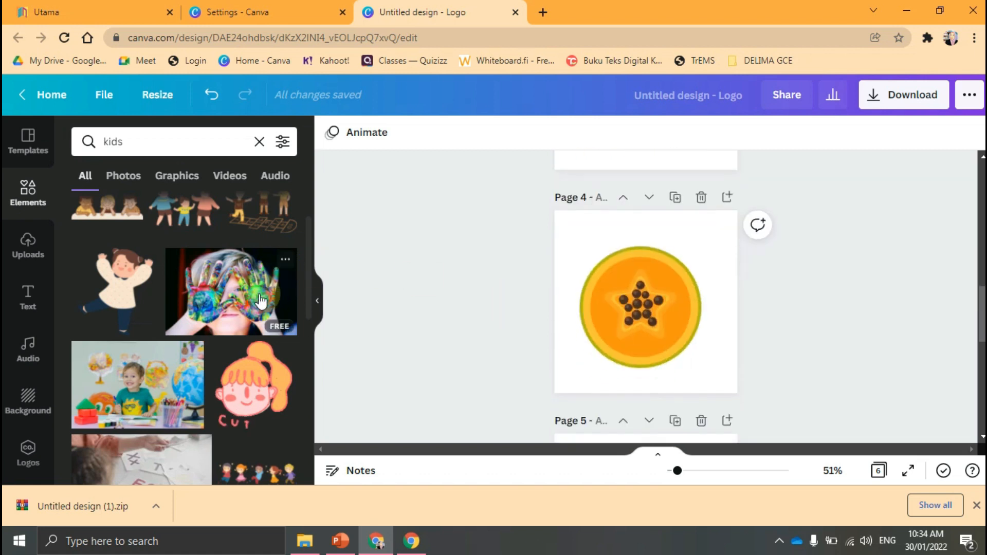
{"action": "scroll", "coordinate": [234, 406], "scroll_direction": "down", "scroll_amount": 4}
{"action": "scroll", "coordinate": [477, 360], "scroll_direction": "down", "scroll_amount": 8}
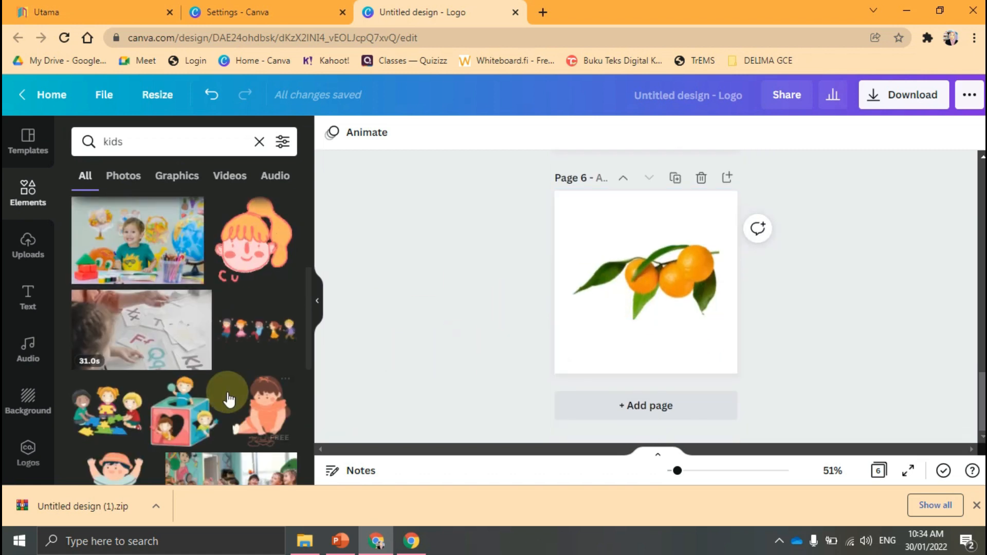
{"action": "left_click", "coordinate": [647, 411]}
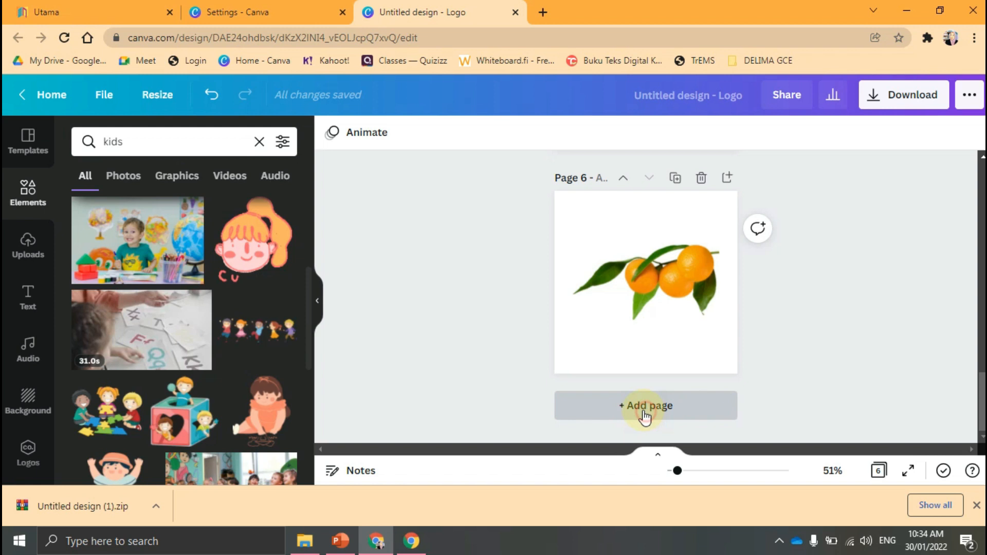
{"action": "scroll", "coordinate": [154, 320], "scroll_direction": "down", "scroll_amount": 5}
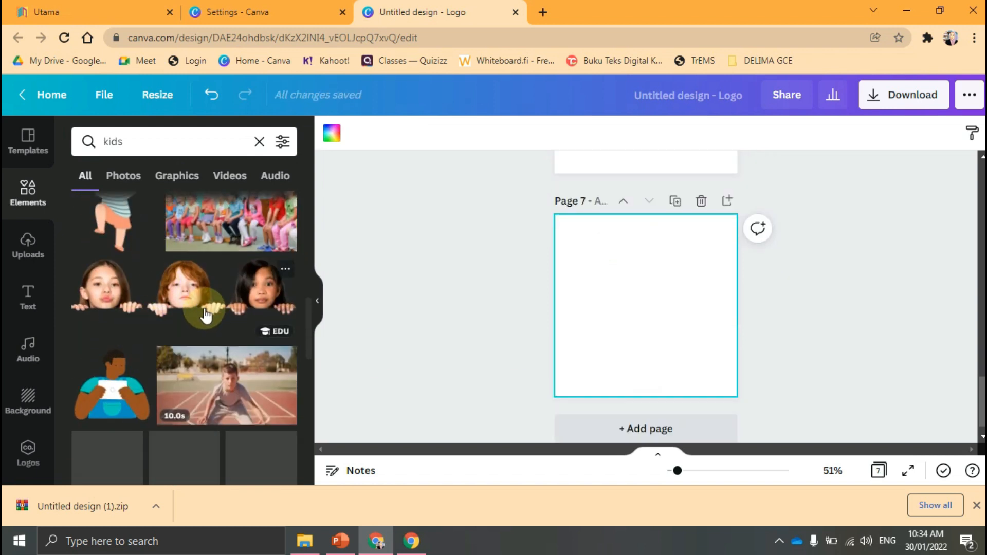
{"action": "scroll", "coordinate": [180, 316], "scroll_direction": "up", "scroll_amount": 2}
{"action": "scroll", "coordinate": [205, 314], "scroll_direction": "up", "scroll_amount": 3}
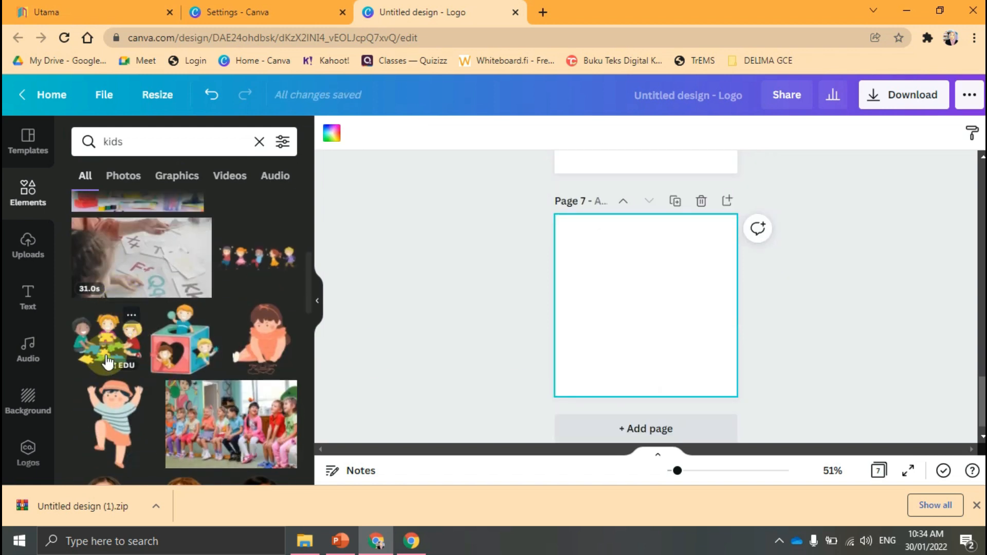
{"action": "left_click", "coordinate": [122, 411]}
{"action": "left_click_drag", "start_coordinate": [666, 270], "coordinate": [712, 247]}
{"action": "left_click_drag", "start_coordinate": [623, 342], "coordinate": [591, 378]}
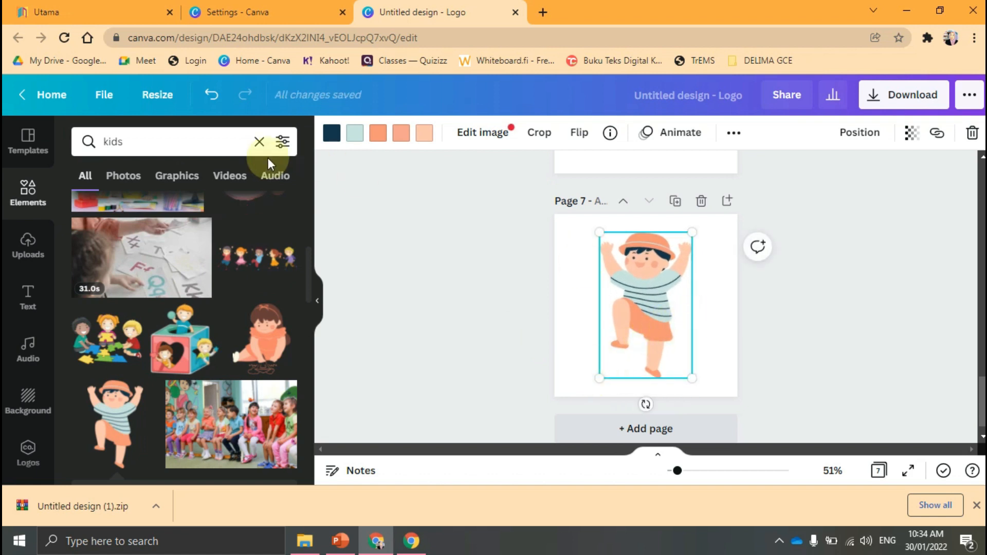
Replace the element search term with "run" and run the search.
{"action": "left_click", "coordinate": [129, 142]}
{"action": "key", "text": "BackSpace"}
{"action": "key", "text": "BackSpace"}
{"action": "key", "text": "BackSpace"}
{"action": "key", "text": "BackSpace"}
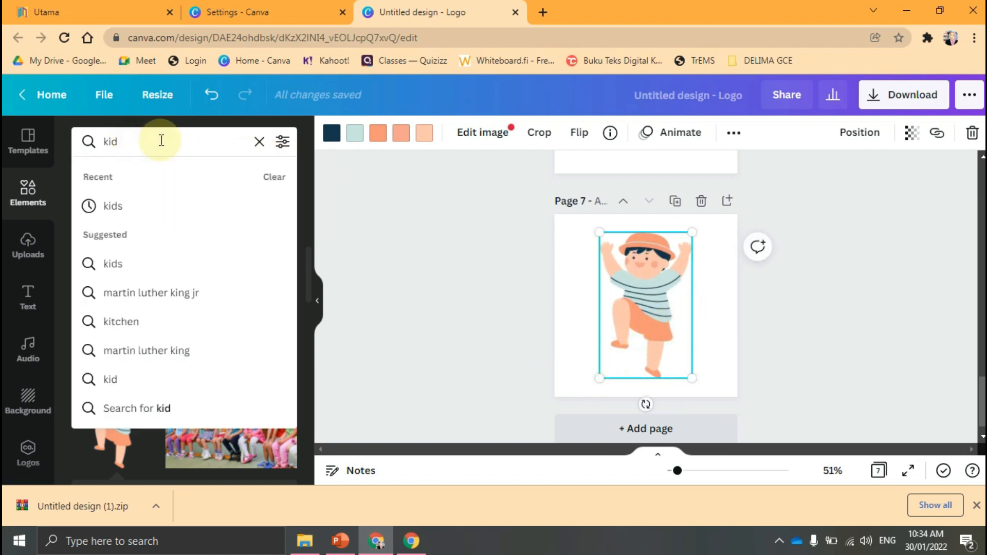
{"action": "type", "text": "run"}
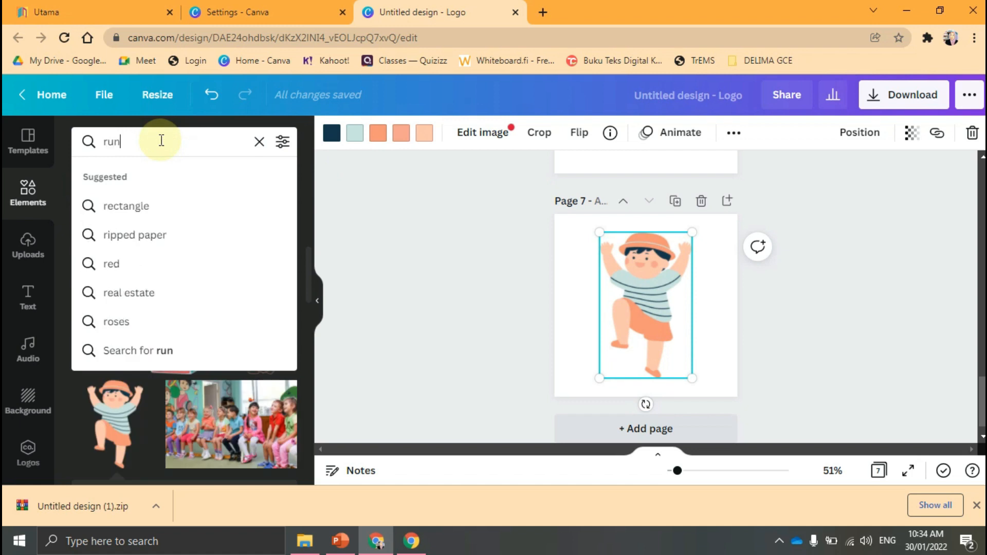
{"action": "key", "text": "Return"}
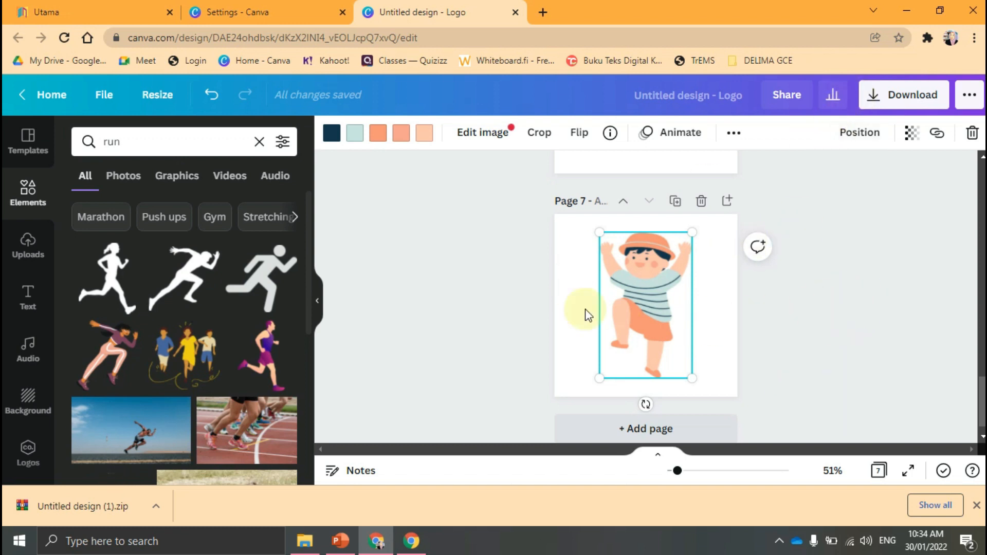
Switch to PowerPoint and save the worksheet as a PDF named "lembaran 1" in the Documents folder on this PC.
{"action": "left_click", "coordinate": [340, 541]}
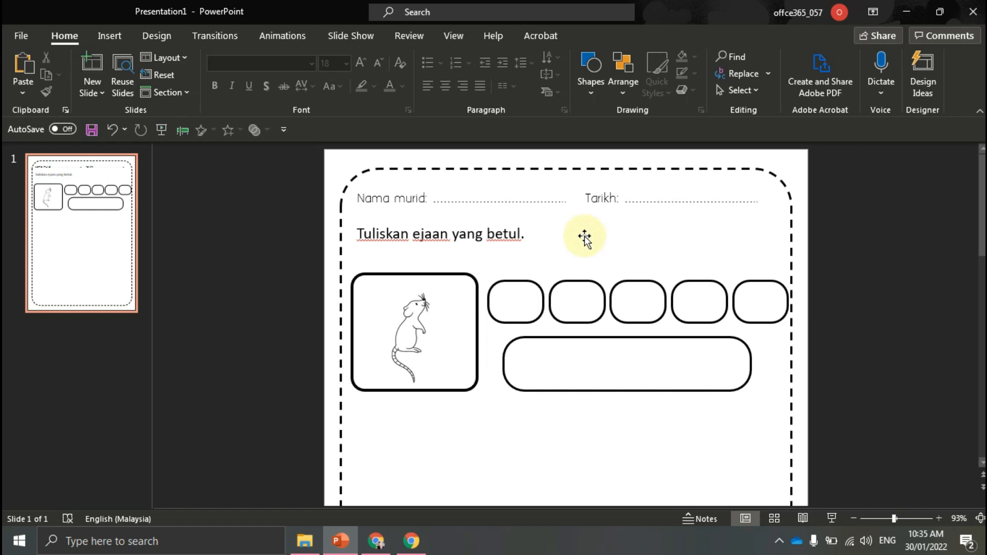
{"action": "scroll", "coordinate": [644, 314], "scroll_direction": "down", "scroll_amount": 1}
{"action": "scroll", "coordinate": [644, 314], "scroll_direction": "down", "scroll_amount": 5}
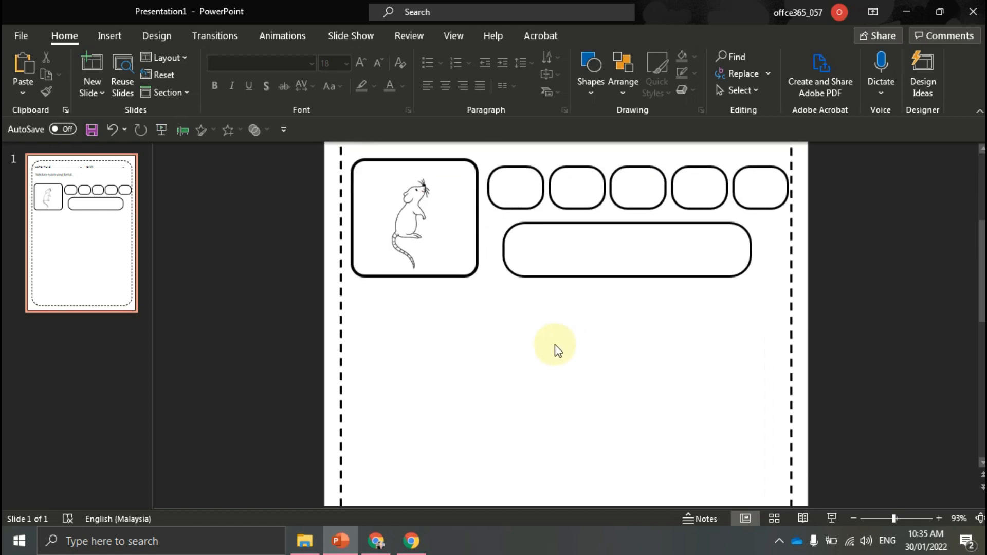
{"action": "scroll", "coordinate": [587, 357], "scroll_direction": "up", "scroll_amount": 6}
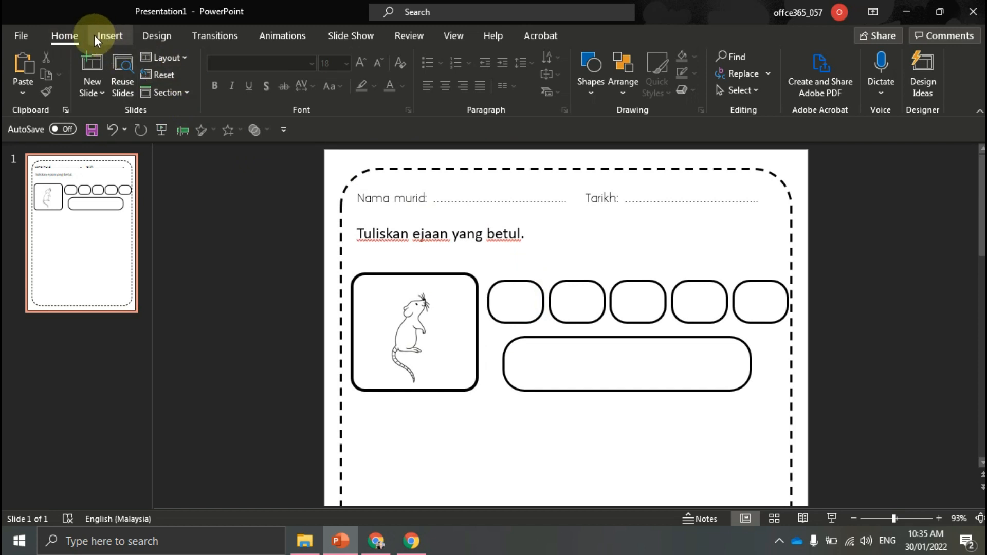
{"action": "left_click", "coordinate": [26, 32]}
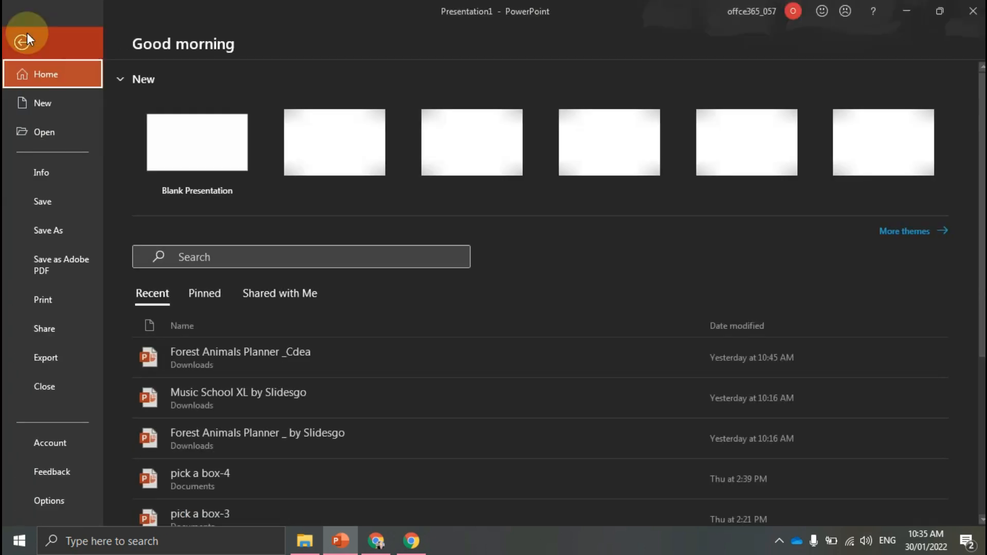
{"action": "left_click", "coordinate": [49, 230]}
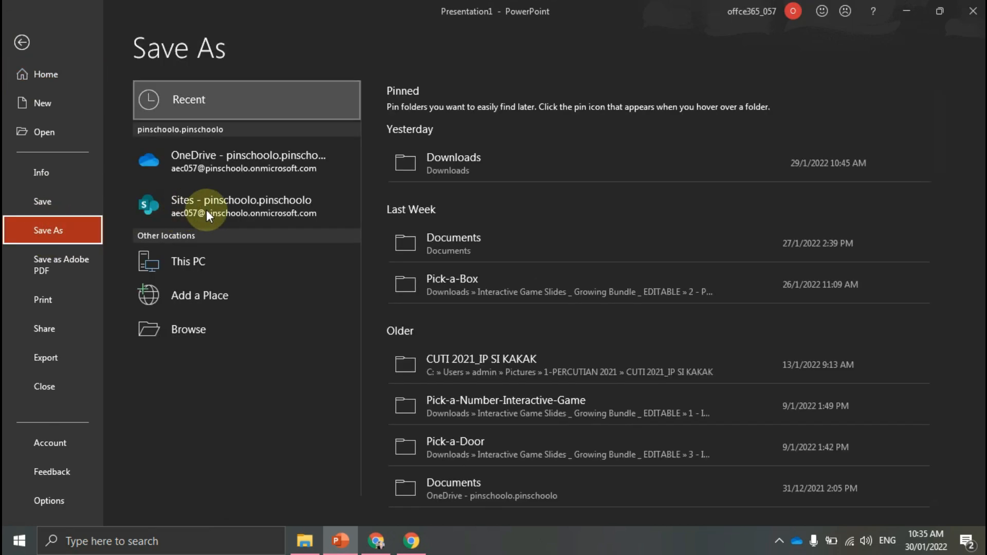
{"action": "left_click", "coordinate": [191, 261]}
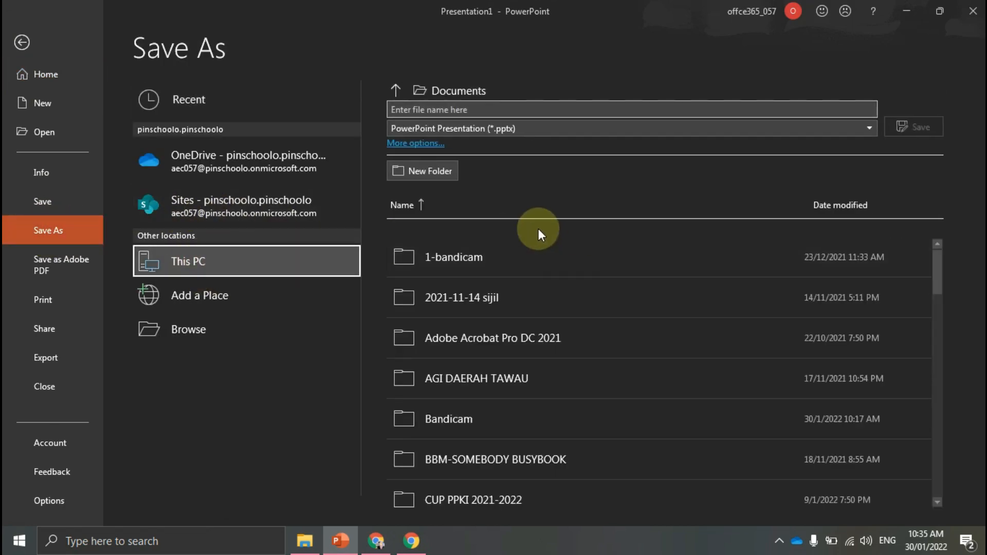
{"action": "left_click", "coordinate": [605, 130]}
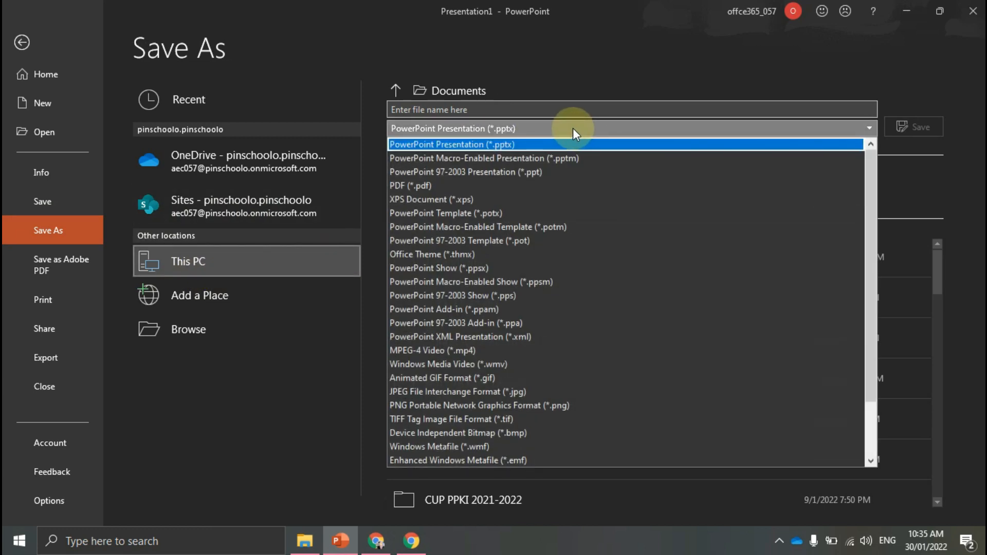
{"action": "left_click", "coordinate": [407, 185]}
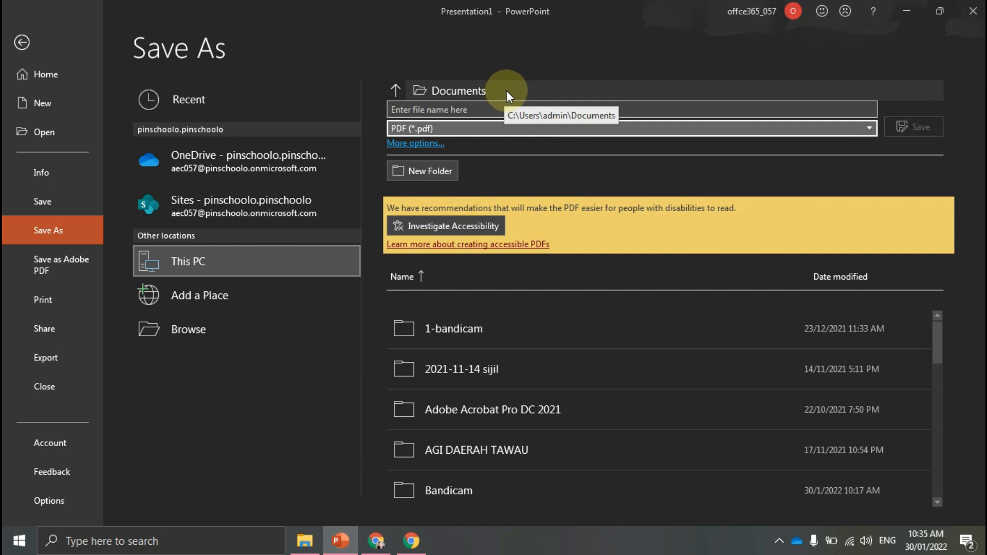
{"action": "left_click", "coordinate": [502, 110]}
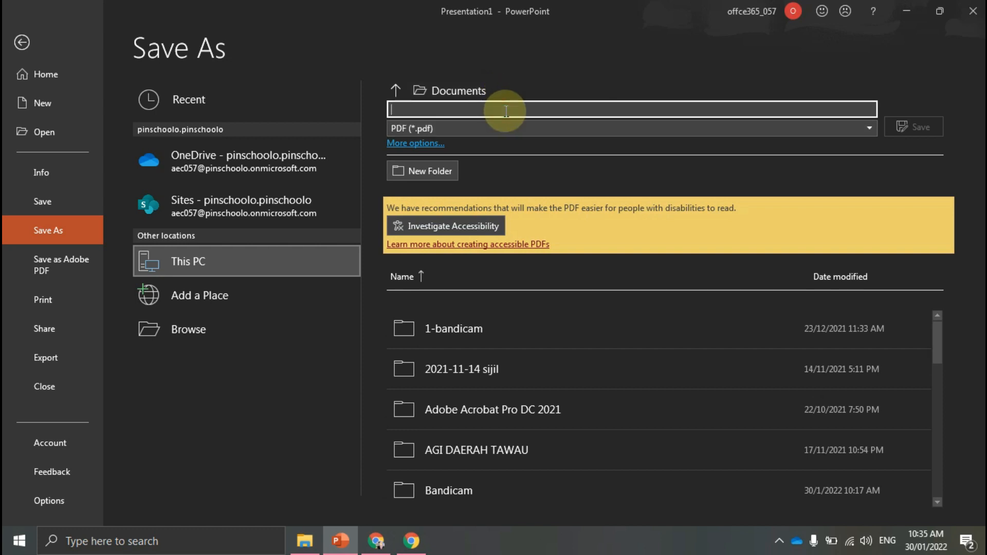
{"action": "type", "text": "lembaran 1"}
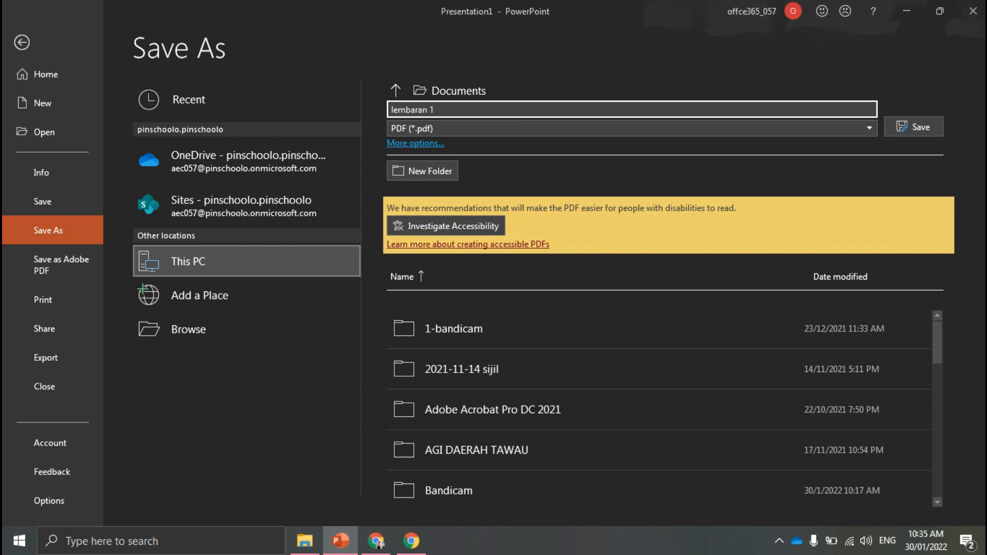
{"action": "left_click", "coordinate": [918, 127]}
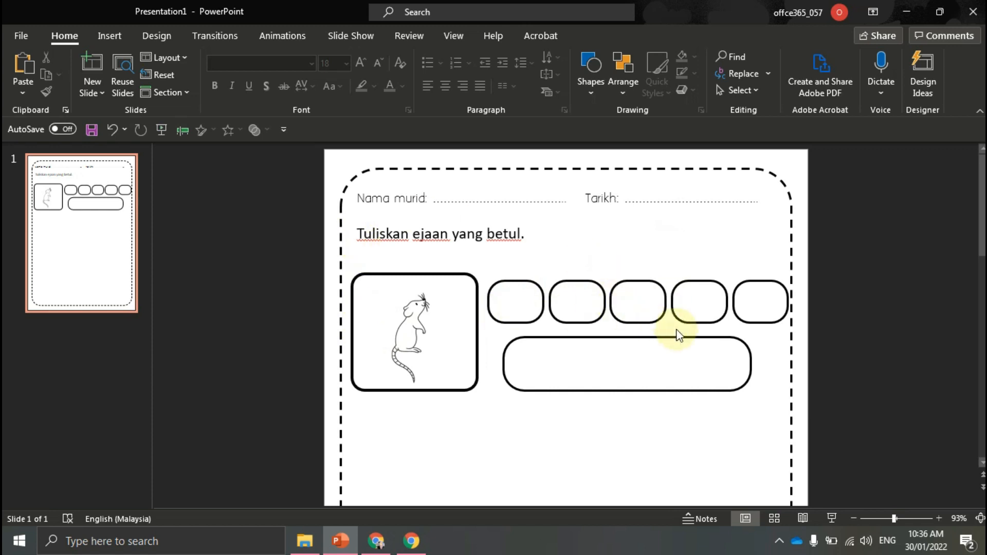
Switch to File Explorer, open the PDF "lembaran 1" from the Documents folder and examine the worksheet page in Acrobat.
{"action": "scroll", "coordinate": [674, 410], "scroll_direction": "down", "scroll_amount": 6}
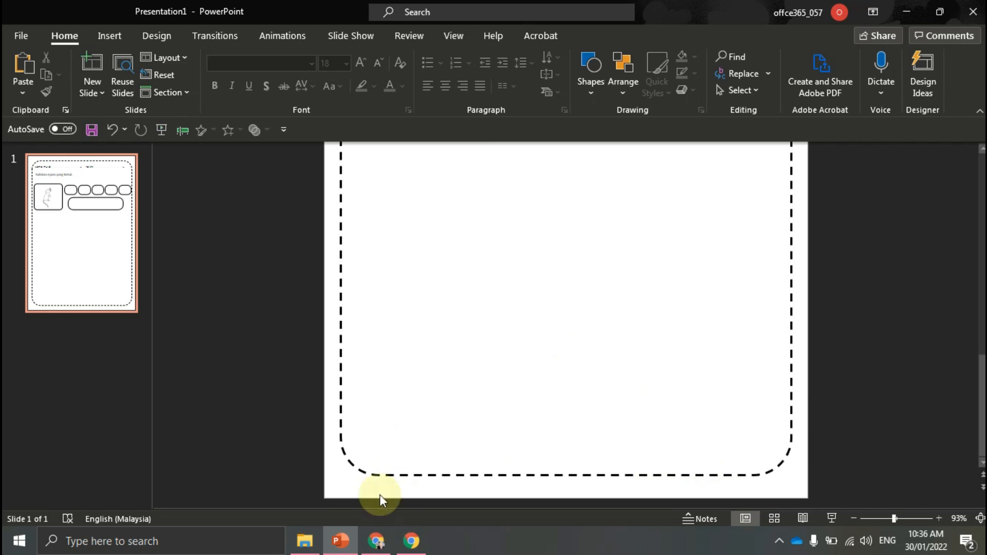
{"action": "left_click", "coordinate": [305, 541]}
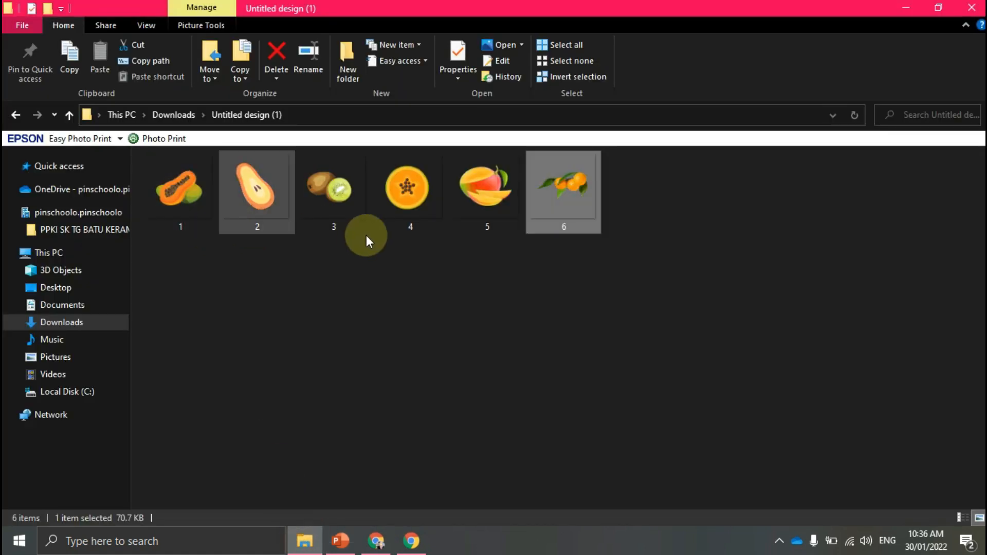
{"action": "left_click", "coordinate": [55, 323]}
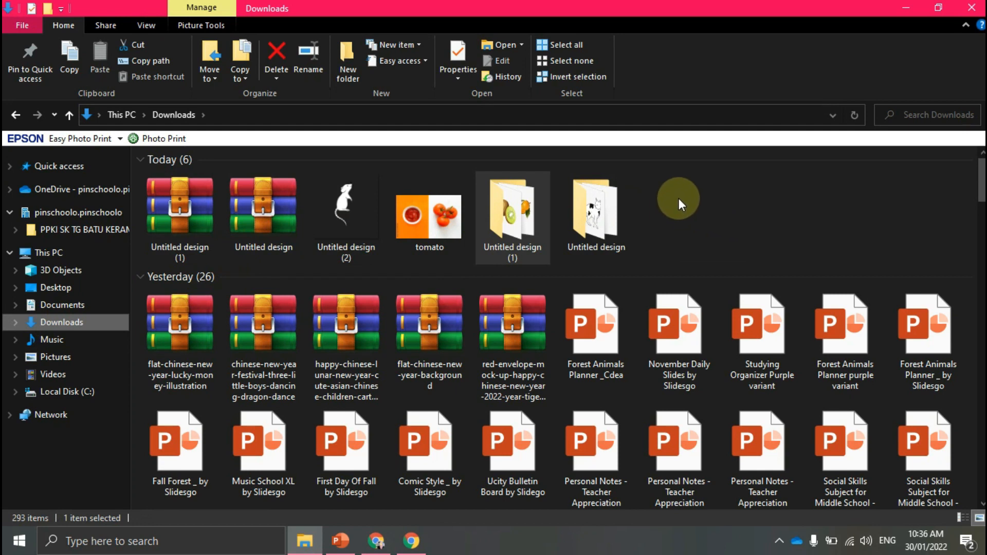
{"action": "left_click", "coordinate": [63, 307]}
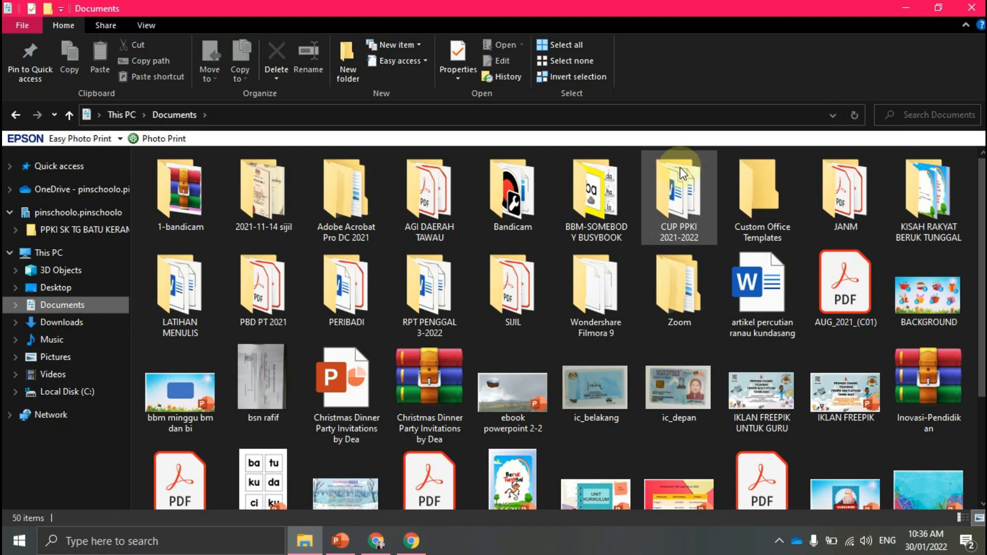
{"action": "scroll", "coordinate": [663, 283], "scroll_direction": "down", "scroll_amount": 2}
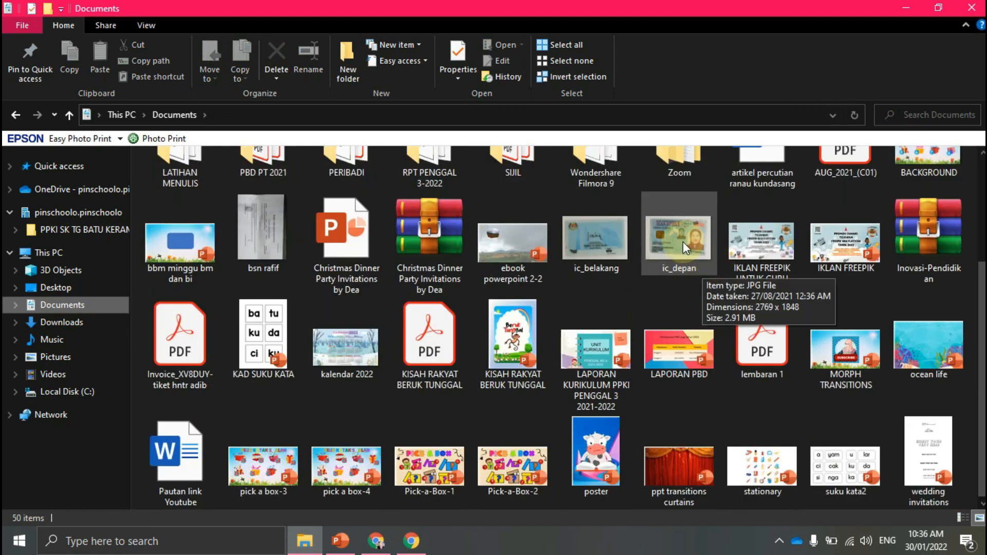
{"action": "double_click", "coordinate": [778, 343]}
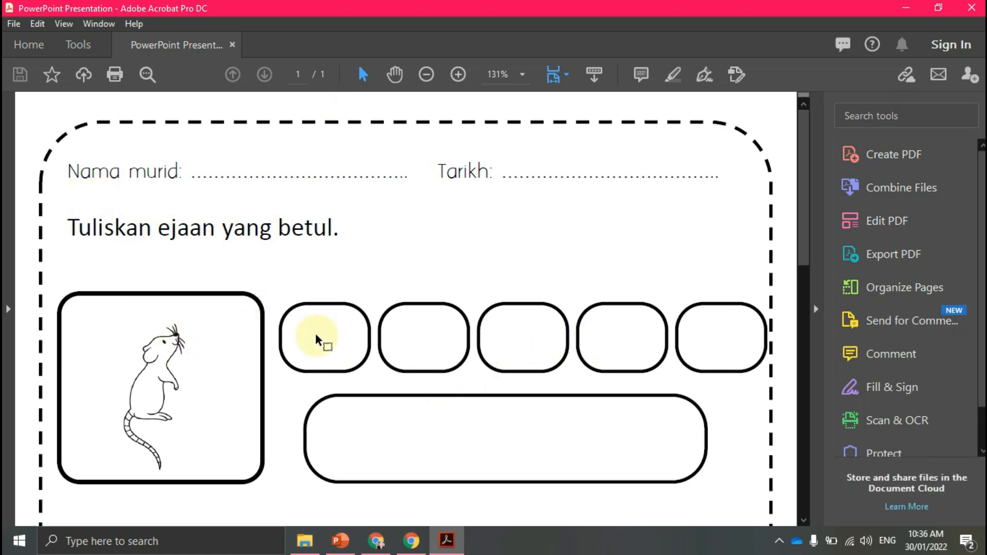
{"action": "scroll", "coordinate": [494, 369], "scroll_direction": "down", "scroll_amount": 4}
{"action": "scroll", "coordinate": [494, 370], "scroll_direction": "down", "scroll_amount": 1}
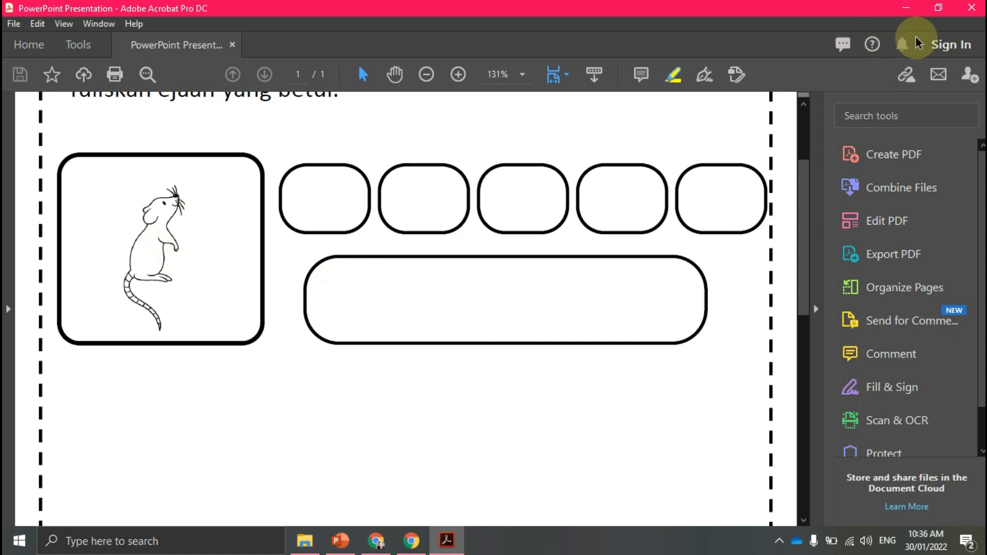
Close the worksheet PDF and switch back to the top part of the worksheet slide in PowerPoint.
{"action": "left_click", "coordinate": [975, 6]}
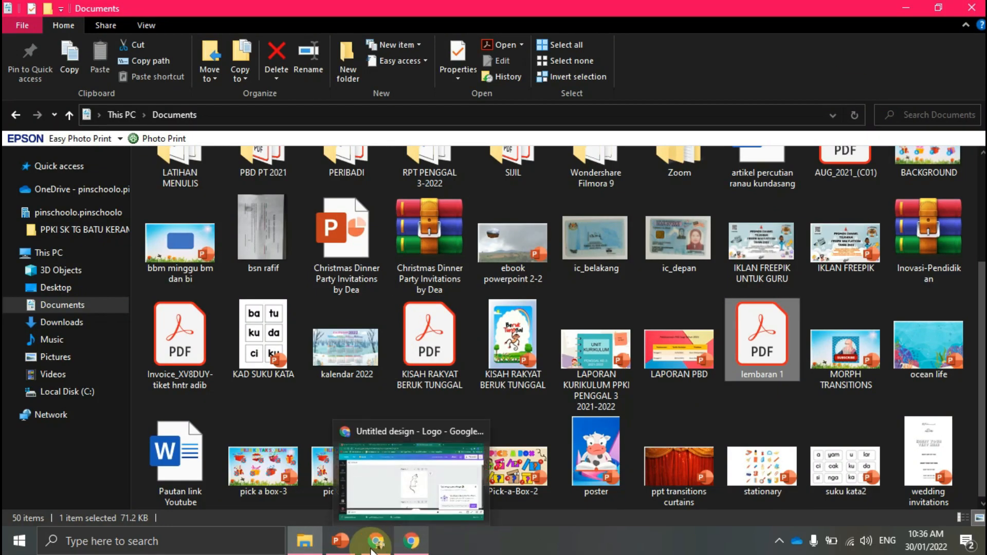
{"action": "left_click", "coordinate": [365, 439]}
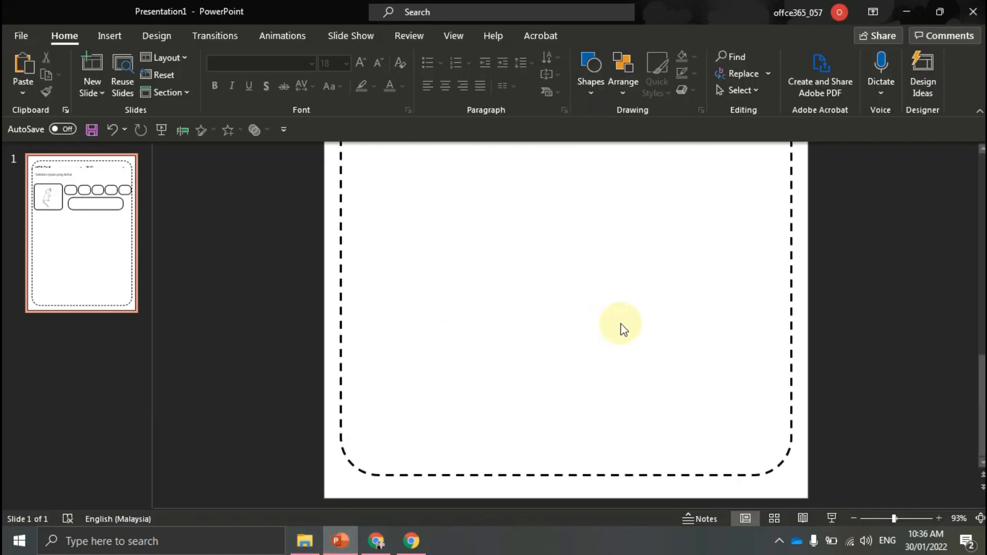
{"action": "scroll", "coordinate": [582, 326], "scroll_direction": "up", "scroll_amount": 5}
{"action": "scroll", "coordinate": [514, 319], "scroll_direction": "up", "scroll_amount": 1}
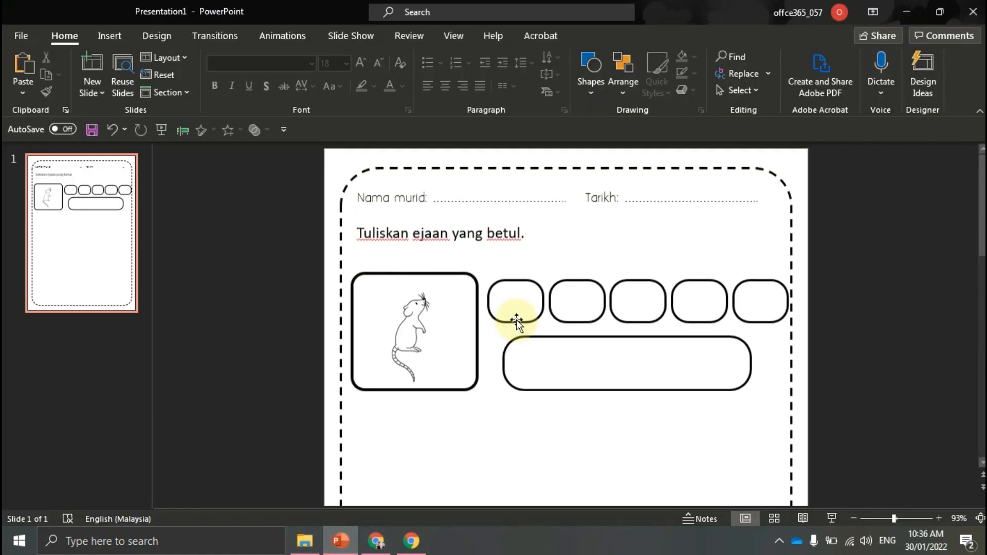